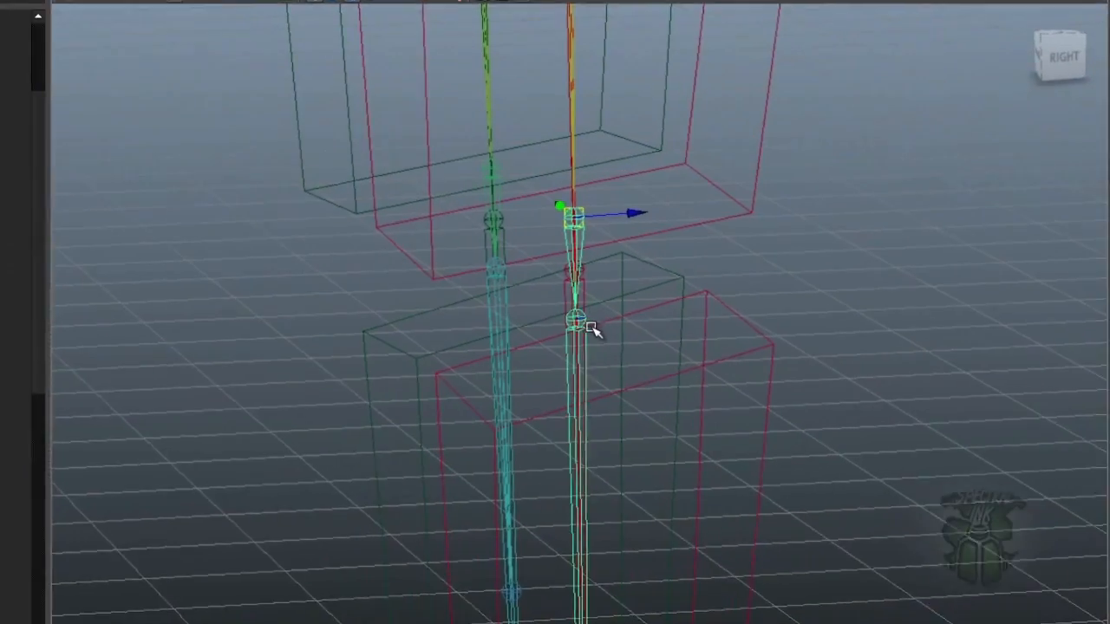
Examine the left_shin_kf_driver joint at the knee and the surrounding leg rig from several angles.
{"action": "left_click", "coordinate": [632, 295]}
{"action": "left_click_drag", "start_coordinate": [573, 273], "coordinate": [671, 270], "text": "alt"}
{"action": "right_click_drag", "start_coordinate": [670, 269], "coordinate": [751, 268], "text": "alt"}
{"action": "middle_click_drag", "start_coordinate": [751, 268], "coordinate": [709, 286], "text": "alt"}
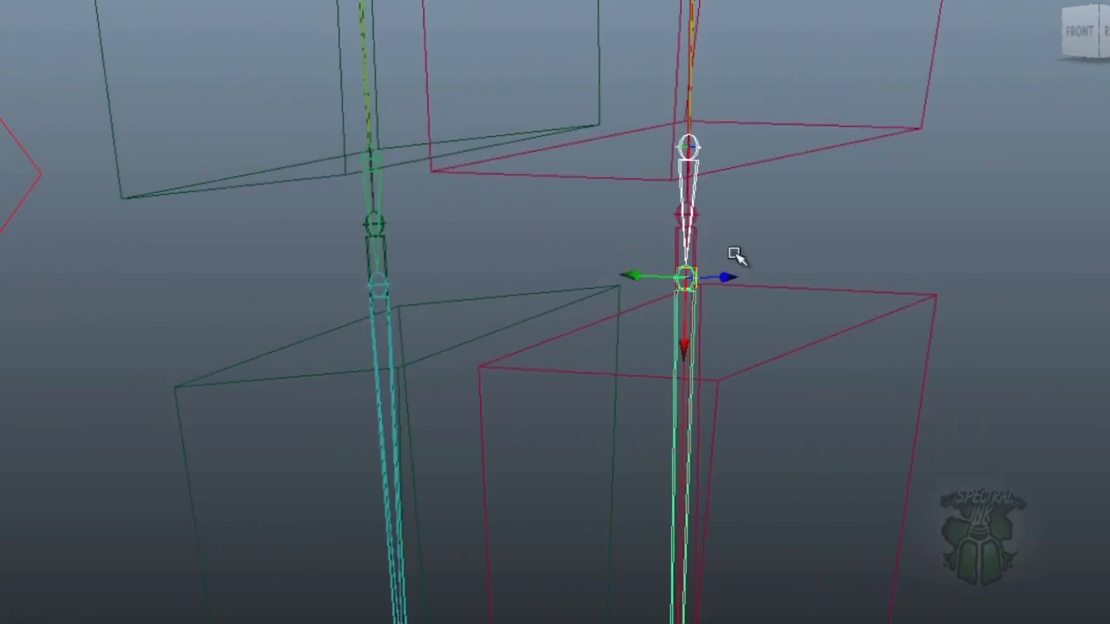
{"action": "left_click_drag", "start_coordinate": [716, 250], "coordinate": [674, 248], "text": "alt"}
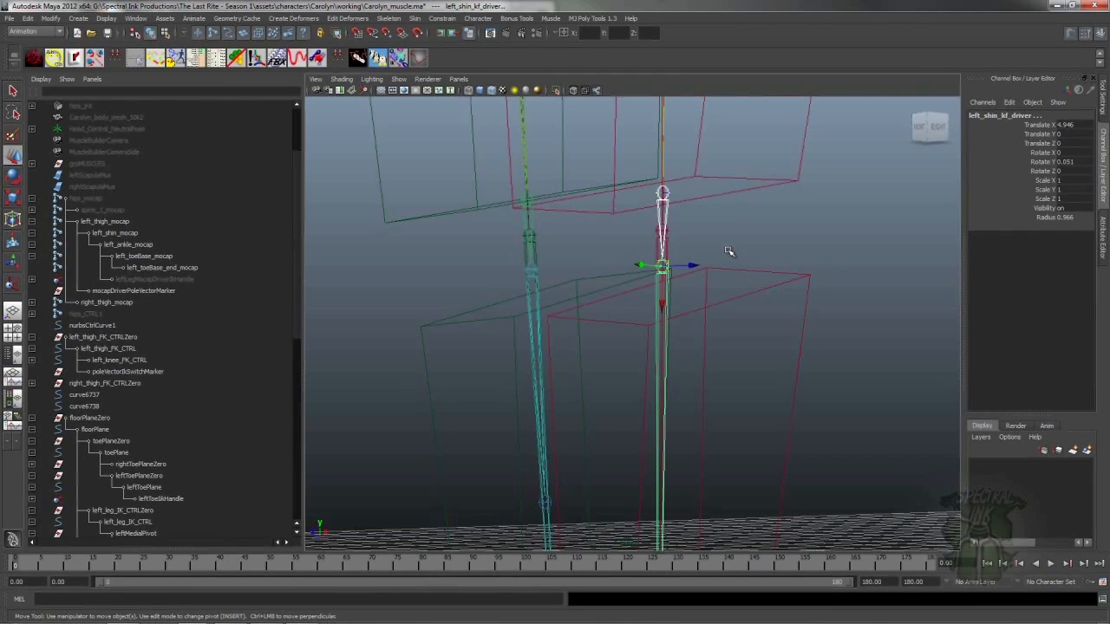
{"action": "left_click_drag", "start_coordinate": [632, 304], "coordinate": [714, 247], "text": "alt"}
{"action": "left_click_drag", "start_coordinate": [860, 330], "coordinate": [758, 309], "text": "alt"}
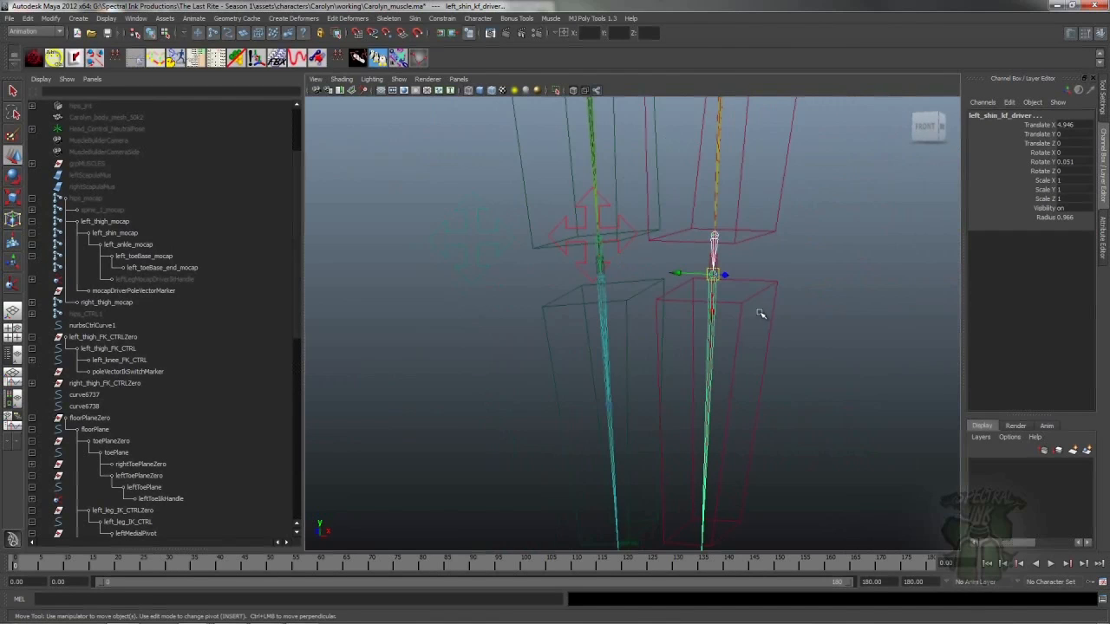
{"action": "left_click_drag", "start_coordinate": [858, 320], "coordinate": [768, 312], "text": "alt"}
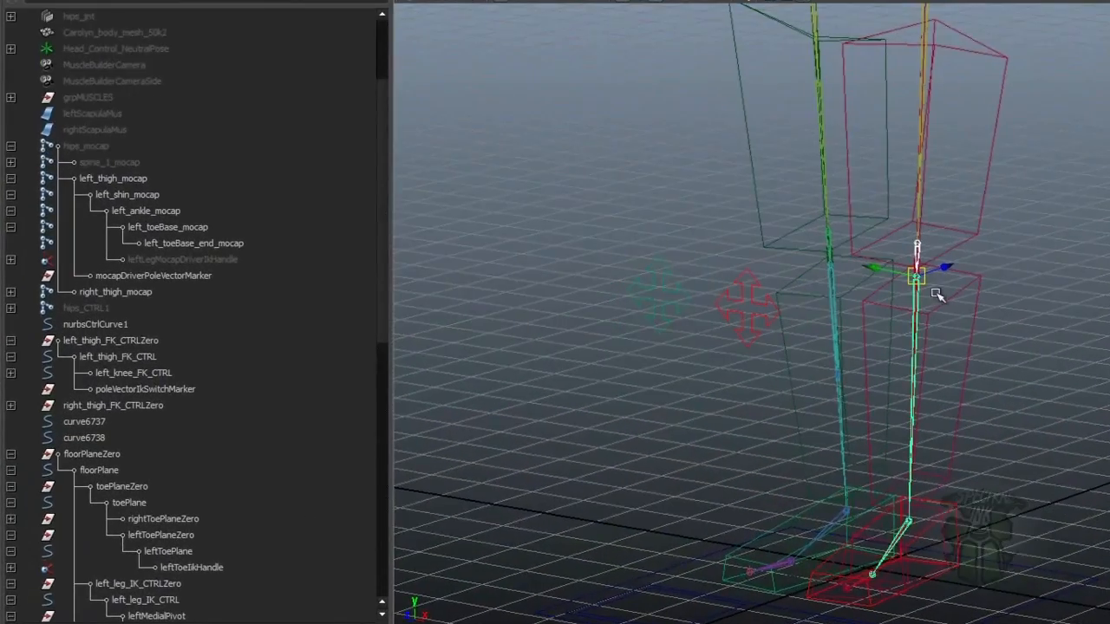
Inspect the left leg's left_thigh_FK_CTRL control, left_thigh_mocap joint and left_thigh_mocapDriver joint in the hierarchy and the view.
{"action": "left_click", "coordinate": [996, 251]}
{"action": "left_click", "coordinate": [978, 227]}
{"action": "left_click_drag", "start_coordinate": [979, 229], "coordinate": [1004, 239], "text": "alt"}
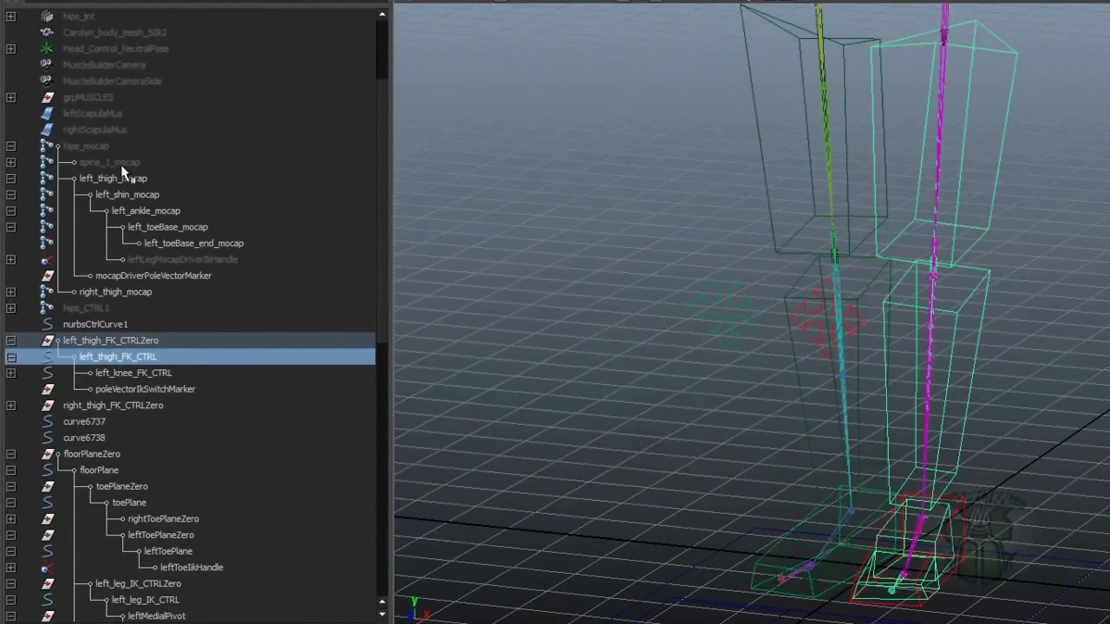
{"action": "left_click", "coordinate": [134, 181]}
{"action": "mouse_move", "coordinate": [1040, 343]}
{"action": "left_mouse_down", "text": "alt"}
{"action": "mouse_move", "coordinate": [1063, 320]}
{"action": "mouse_move", "coordinate": [1039, 329]}
{"action": "left_mouse_up", "text": "alt"}
{"action": "left_click_drag", "start_coordinate": [376, 317], "coordinate": [379, 523]}
{"action": "scroll", "coordinate": [102, 513], "scroll_direction": "down", "scroll_amount": 2}
{"action": "left_click", "coordinate": [133, 504]}
{"action": "left_click_drag", "start_coordinate": [858, 339], "coordinate": [804, 360], "text": "alt"}
{"action": "left_click_drag", "start_coordinate": [622, 357], "coordinate": [686, 362], "text": "alt"}
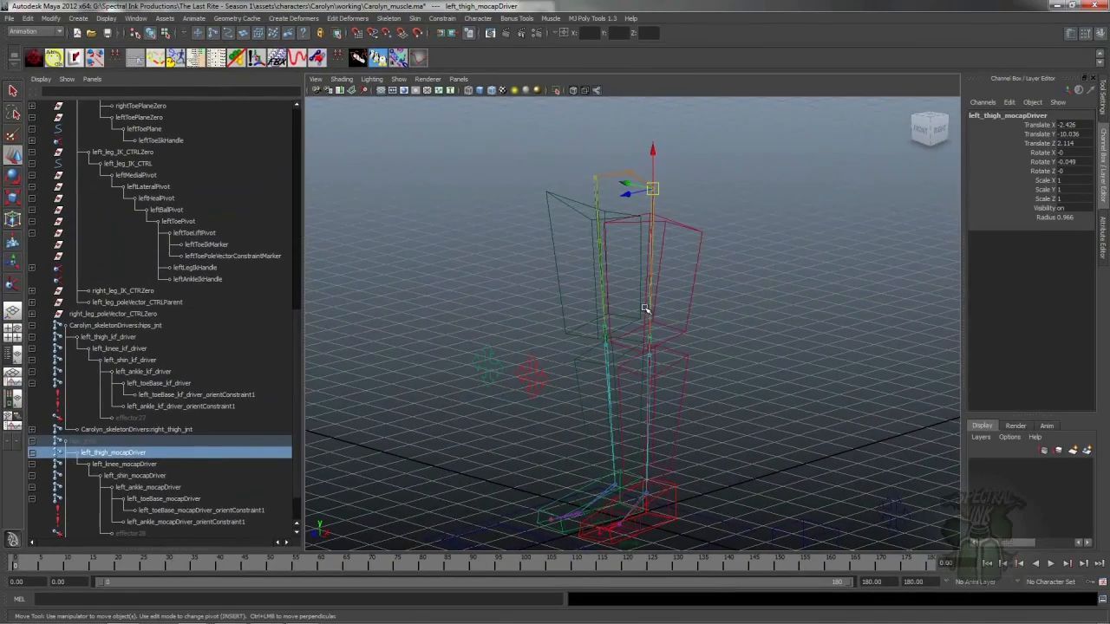
{"action": "scroll", "coordinate": [872, 282], "scroll_direction": "down", "scroll_amount": 4}
{"action": "middle_click_drag", "start_coordinate": [926, 350], "coordinate": [911, 341], "text": "alt"}
{"action": "left_click_drag", "start_coordinate": [674, 350], "coordinate": [694, 335], "text": "alt"}
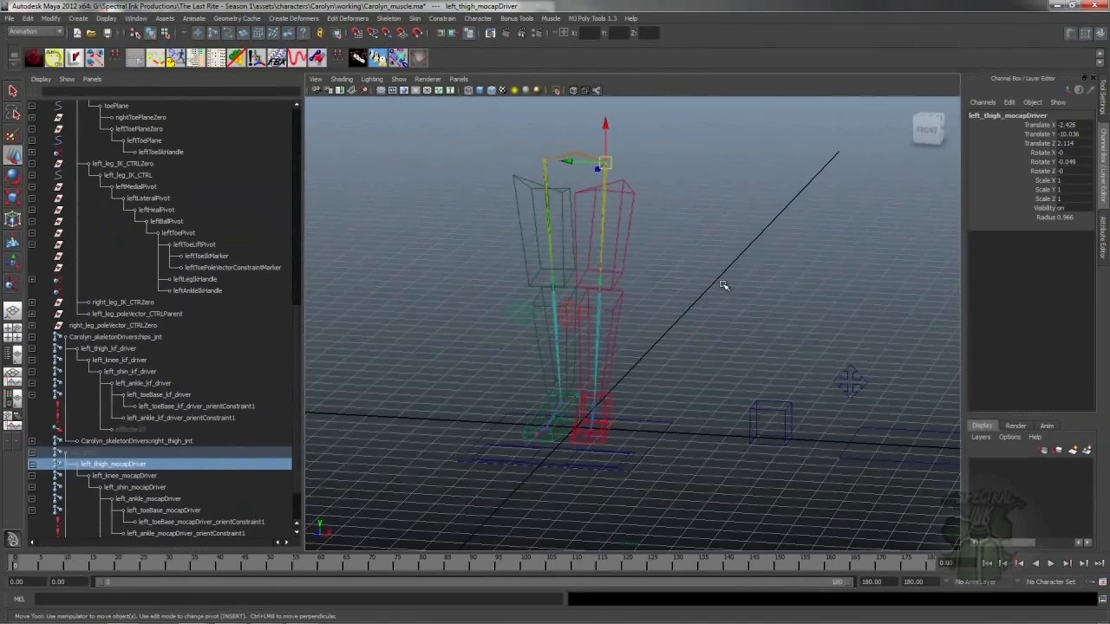
Start a new float attribute on the Mocap/Keyframe Switch text with minimum 0 and maximum 1.
{"action": "left_click_drag", "start_coordinate": [724, 285], "coordinate": [501, 326], "text": "alt"}
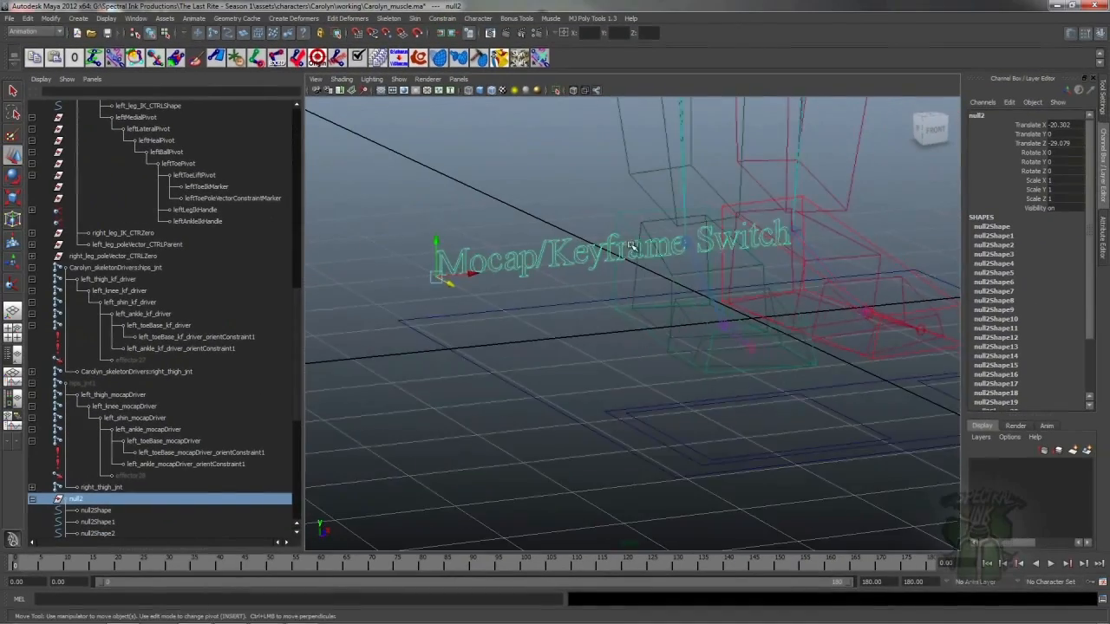
{"action": "left_click_drag", "start_coordinate": [633, 249], "coordinate": [656, 246], "text": "alt"}
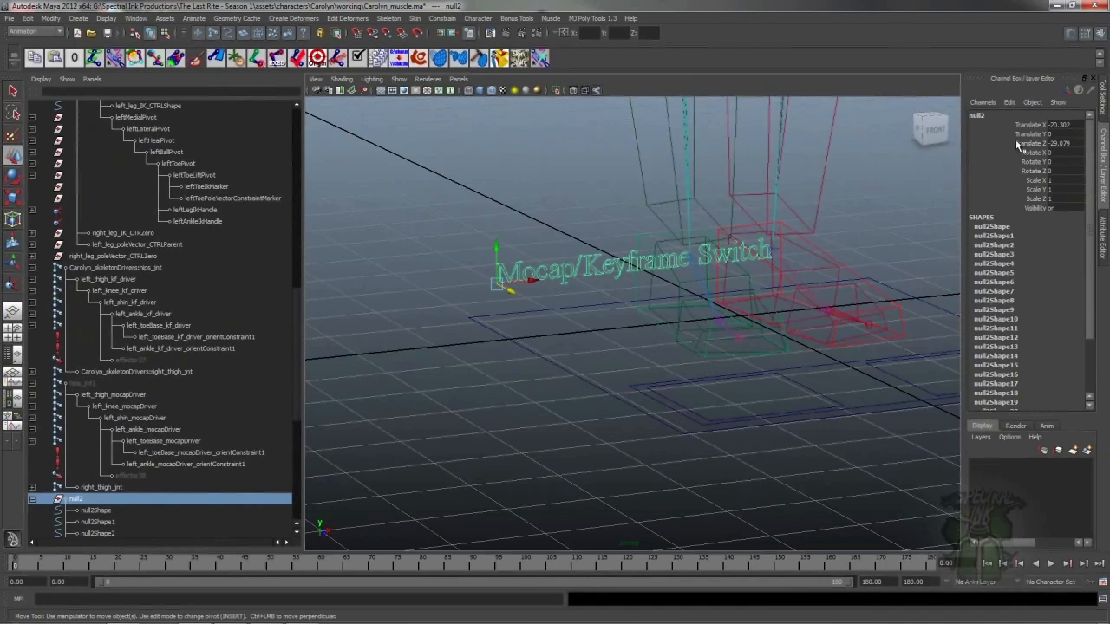
{"action": "left_click_drag", "start_coordinate": [570, 264], "coordinate": [756, 248], "text": "alt"}
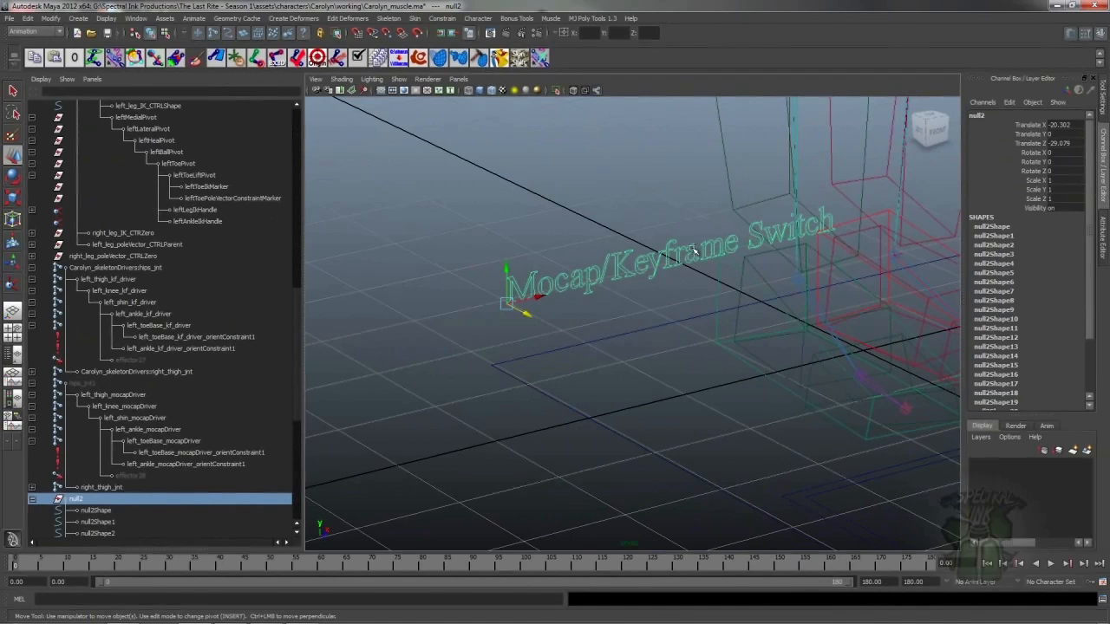
{"action": "left_click_drag", "start_coordinate": [684, 247], "coordinate": [730, 203], "text": "alt"}
{"action": "left_click", "coordinate": [78, 19]}
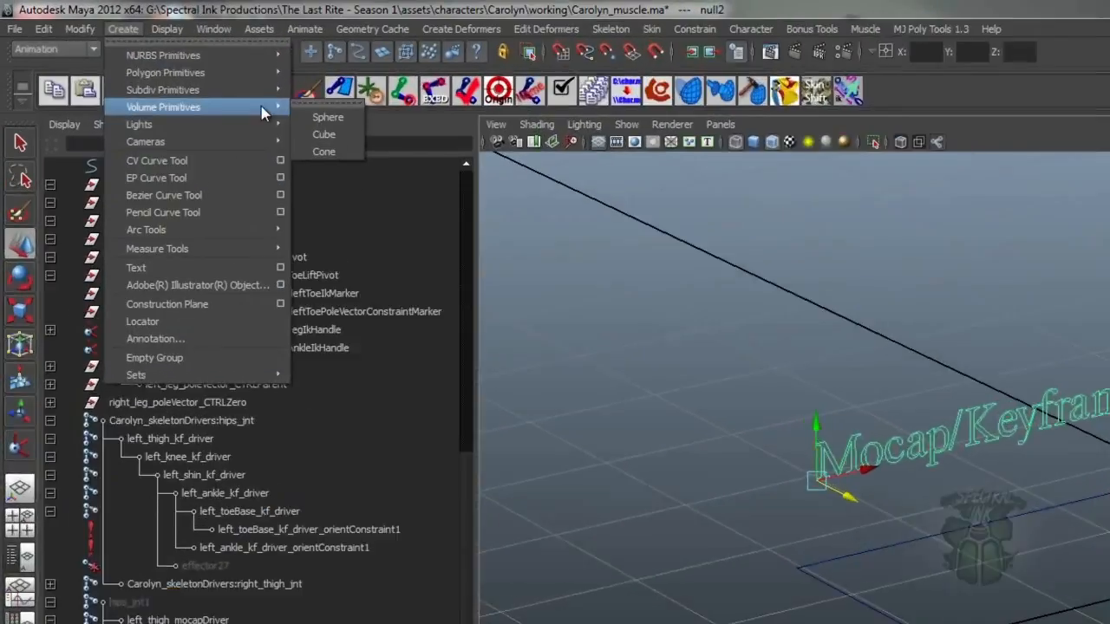
{"action": "mouse_move", "coordinate": [57, 20]}
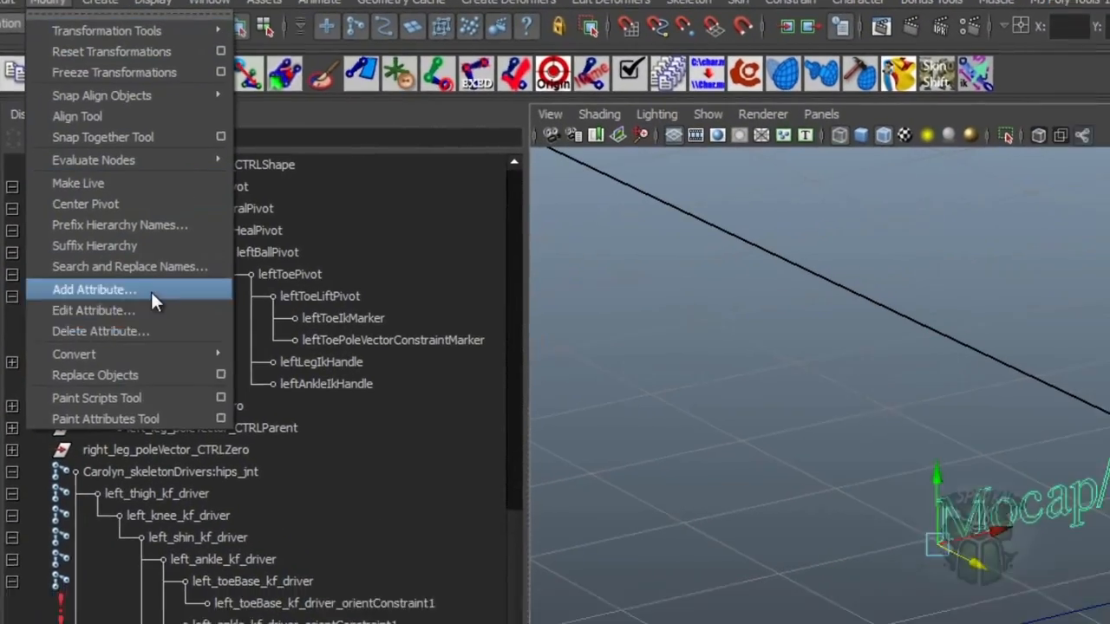
{"action": "left_click", "coordinate": [144, 328]}
{"action": "left_click", "coordinate": [369, 387]}
{"action": "key", "text": "Tab"}
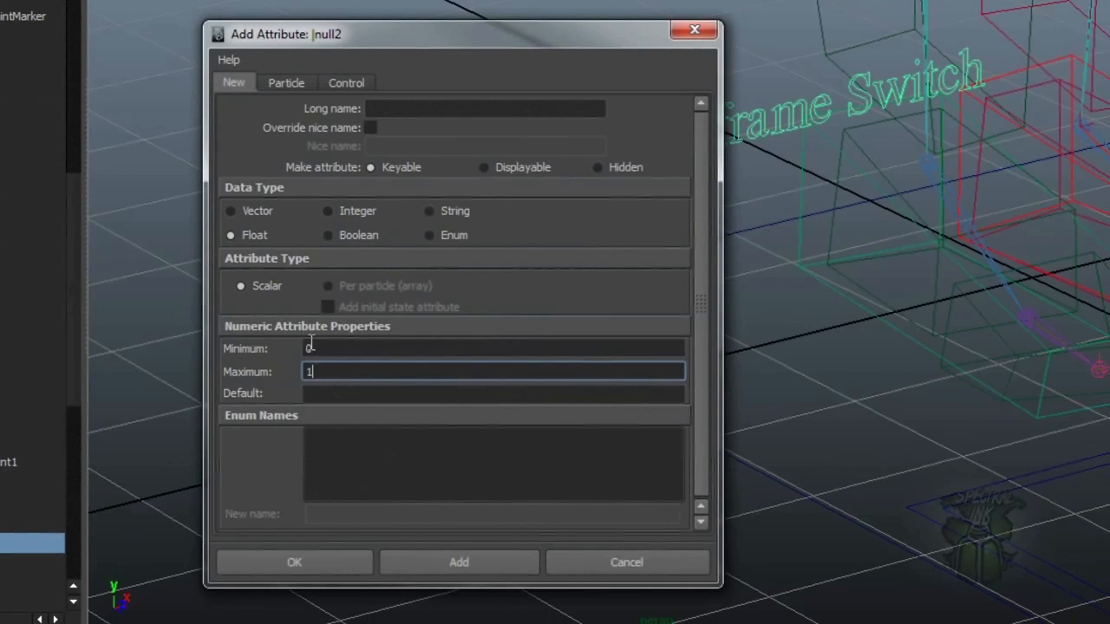
{"action": "key", "text": "Tab"}
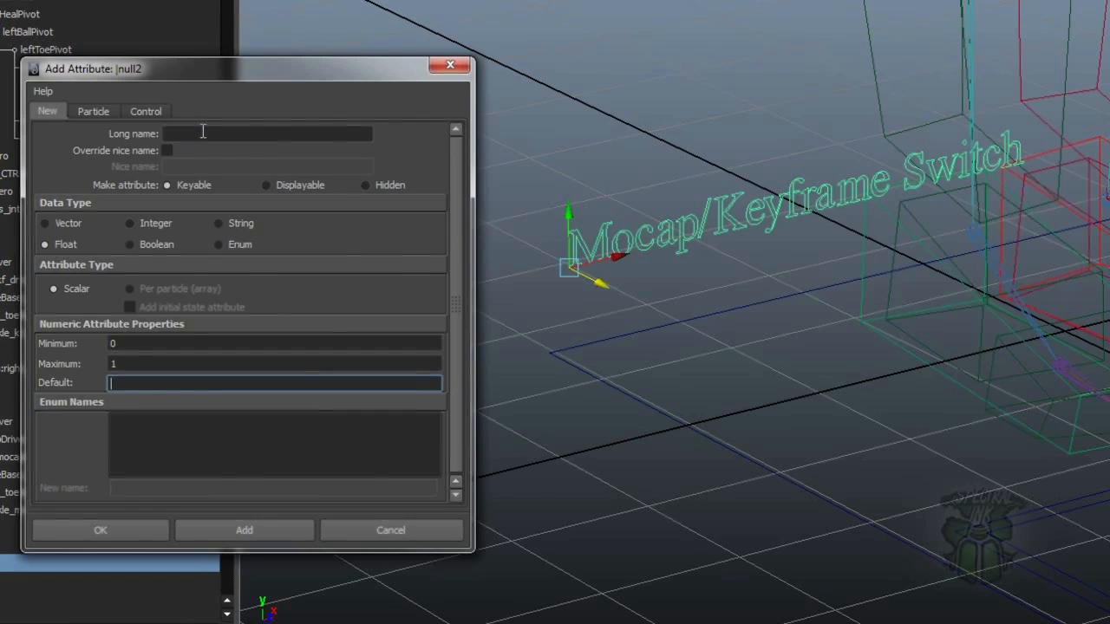
Add keyable attributes for the left leg, right leg, spine and neck to the Mocap/Keyframe Switch text.
{"action": "left_click", "coordinate": [382, 108]}
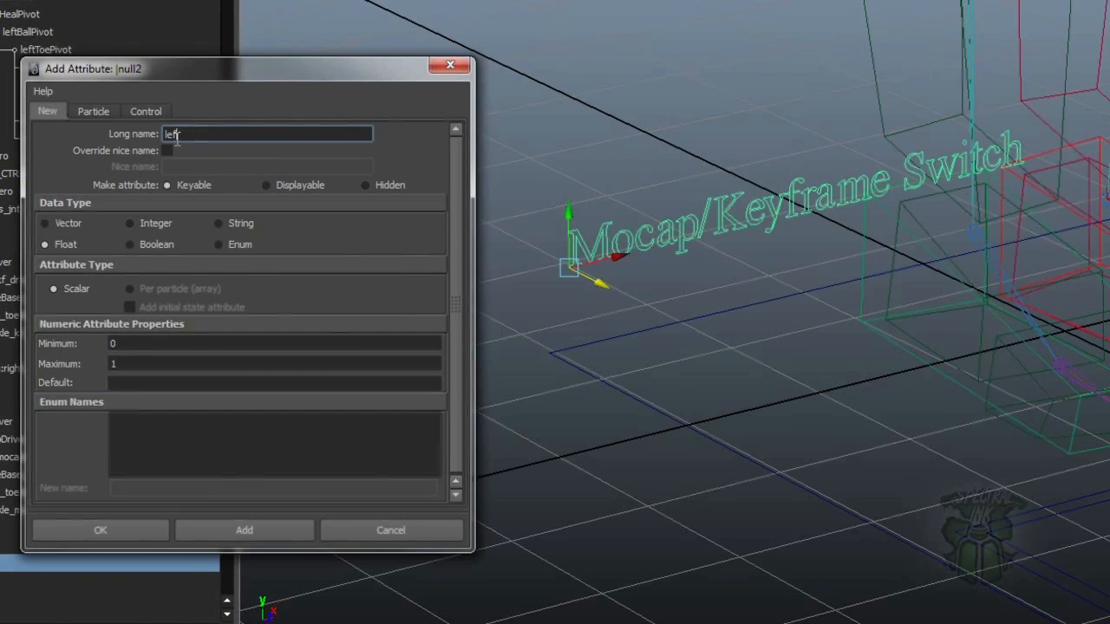
{"action": "left_click", "coordinate": [255, 530]}
{"action": "left_click", "coordinate": [269, 539]}
{"action": "type", "text": "spine"}
{"action": "left_click", "coordinate": [245, 530]}
{"action": "type", "text": "neck"}
{"action": "left_click", "coordinate": [257, 529]}
Add left arm, left hand, right arm and rightHand attributes to the switch text and finish adding attributes.
{"action": "left_click", "coordinate": [274, 529]}
{"action": "left_click", "coordinate": [272, 533]}
{"action": "left_click", "coordinate": [260, 528]}
{"action": "type", "text": "rightHand"}
{"action": "left_click", "coordinate": [239, 528]}
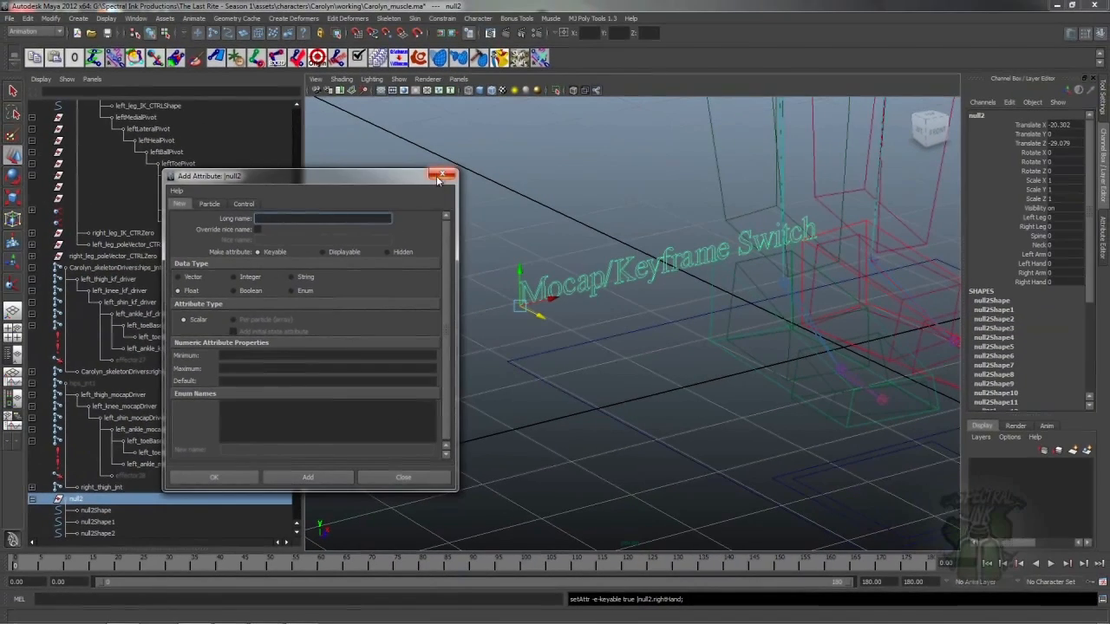
{"action": "left_click", "coordinate": [444, 176]}
Examine the leg rig together with the Mocap/Keyframe Switch text from several angles and distances.
{"action": "left_click_drag", "start_coordinate": [460, 198], "coordinate": [746, 234], "text": "alt"}
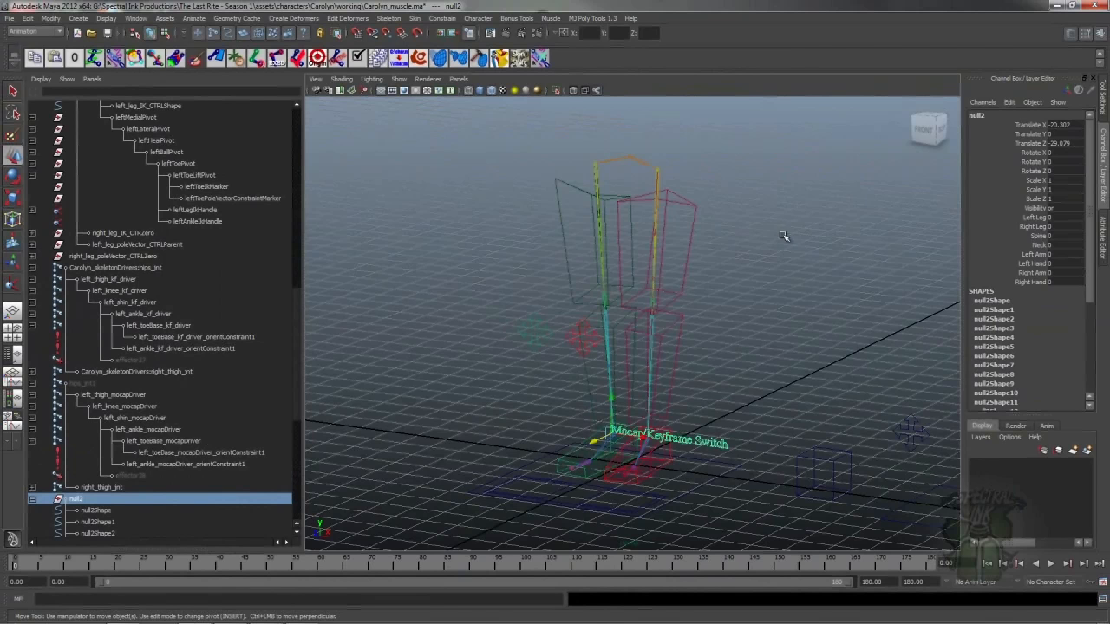
{"action": "mouse_move", "coordinate": [745, 248]}
{"action": "left_mouse_down", "text": "alt"}
{"action": "mouse_move", "coordinate": [783, 238]}
{"action": "mouse_move", "coordinate": [745, 237]}
{"action": "left_mouse_up", "text": "alt"}
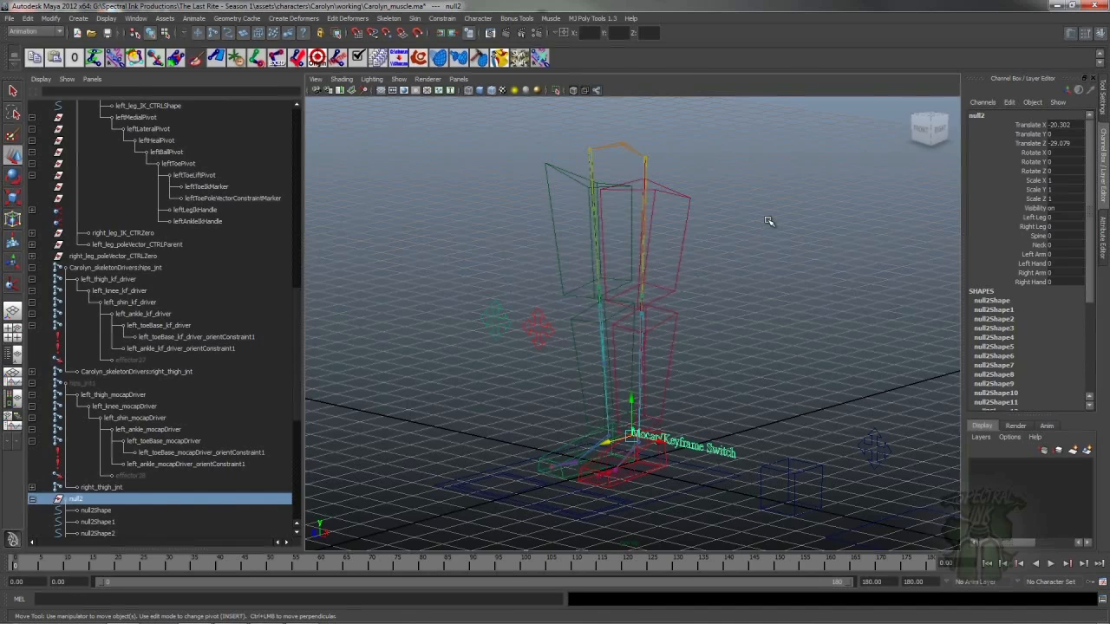
{"action": "left_click_drag", "start_coordinate": [551, 346], "coordinate": [645, 357], "text": "alt"}
{"action": "right_click_drag", "start_coordinate": [646, 357], "coordinate": [715, 341], "text": "alt"}
{"action": "middle_click_drag", "start_coordinate": [716, 342], "coordinate": [717, 333], "text": "alt"}
{"action": "mouse_move", "coordinate": [717, 333]}
{"action": "left_mouse_down", "text": "alt"}
{"action": "mouse_move", "coordinate": [716, 302]}
{"action": "mouse_move", "coordinate": [656, 282]}
{"action": "mouse_move", "coordinate": [716, 326]}
{"action": "left_mouse_up", "text": "alt"}
{"action": "right_click_drag", "start_coordinate": [716, 326], "coordinate": [696, 314], "text": "alt"}
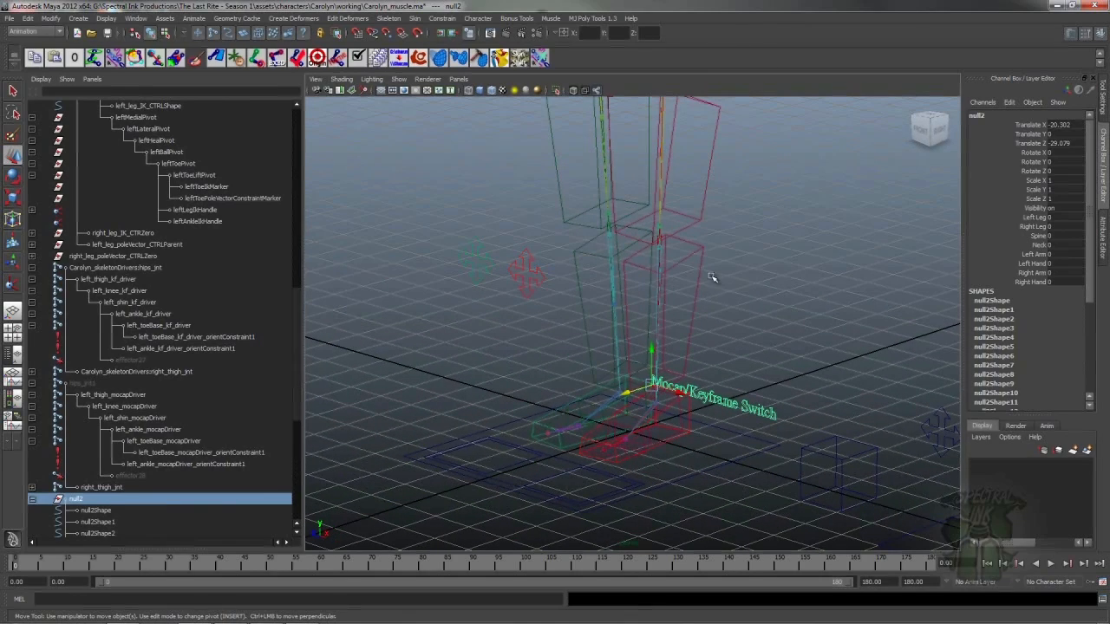
{"action": "left_click_drag", "start_coordinate": [679, 242], "coordinate": [716, 233], "text": "alt"}
{"action": "right_click_drag", "start_coordinate": [716, 233], "coordinate": [701, 256], "text": "alt"}
{"action": "left_click_drag", "start_coordinate": [701, 255], "coordinate": [738, 272], "text": "alt"}
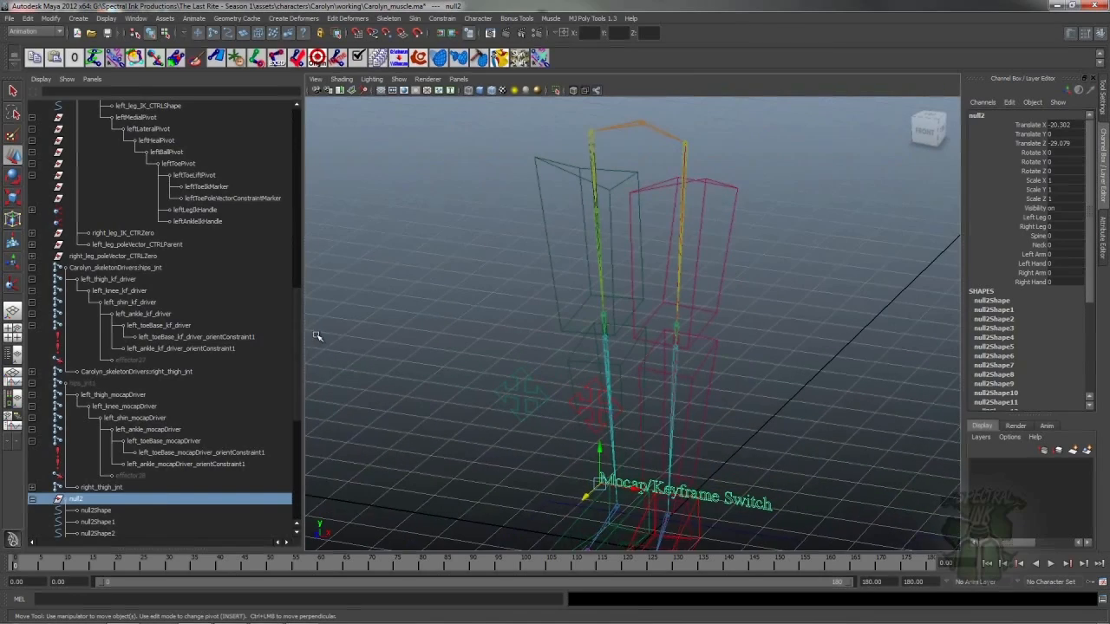
Collapse the hips_mocap joint hierarchy in the Outliner.
{"action": "scroll", "coordinate": [286, 304], "scroll_direction": "up", "scroll_amount": 10}
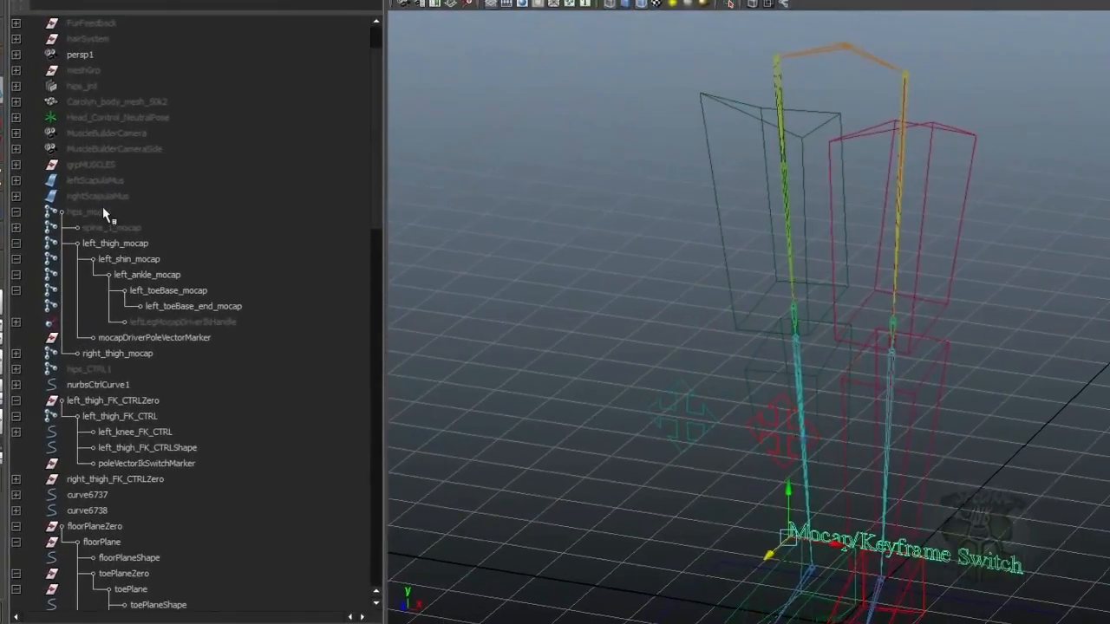
{"action": "left_click", "coordinate": [83, 266]}
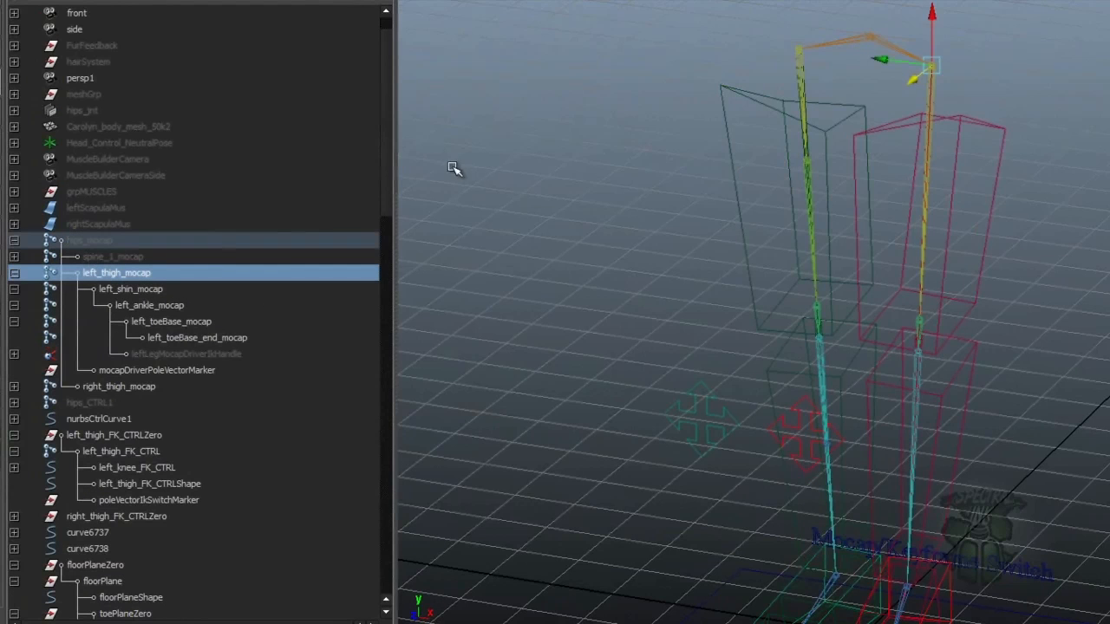
{"action": "scroll", "coordinate": [387, 187], "scroll_direction": "up", "scroll_amount": 1}
{"action": "scroll", "coordinate": [390, 189], "scroll_direction": "up", "scroll_amount": 1}
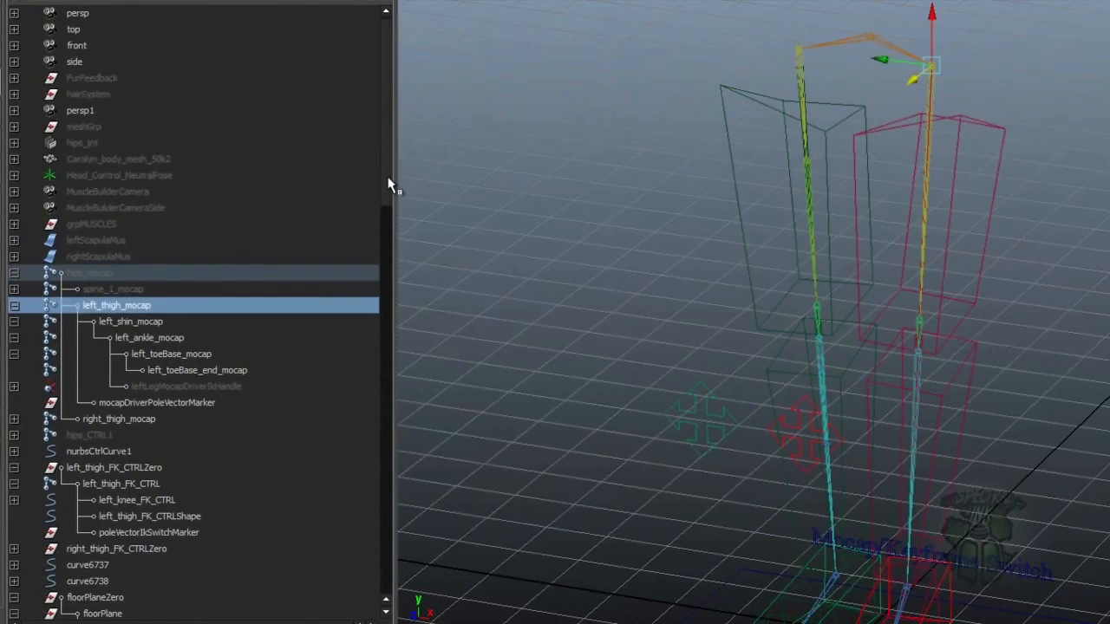
{"action": "left_click", "coordinate": [14, 272]}
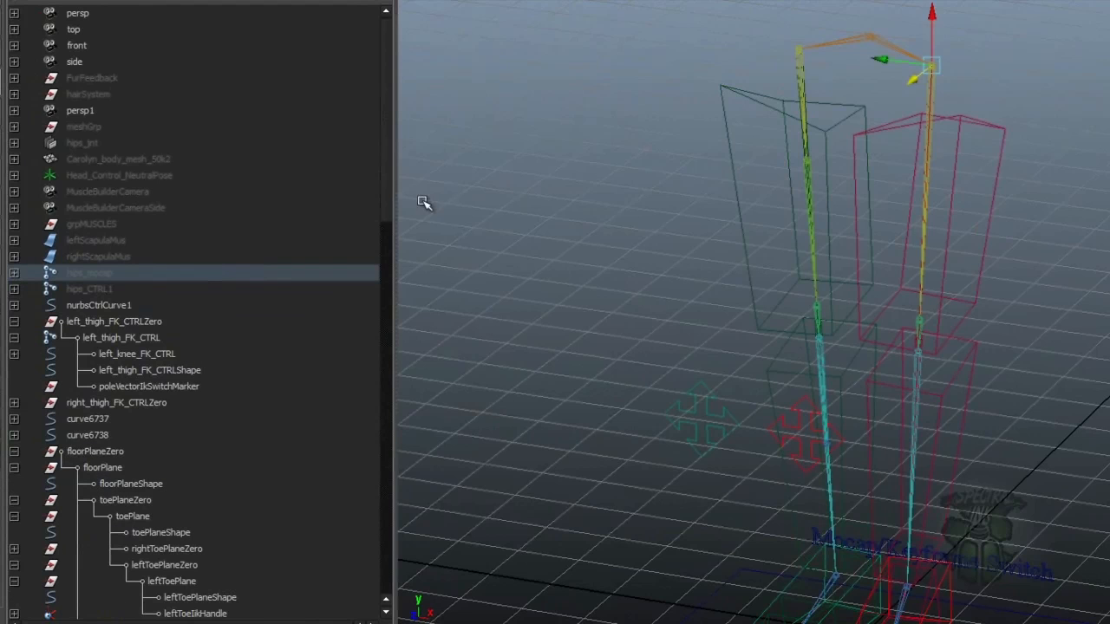
Hide the left_thigh_FK_CTRLZero, right_thigh_FK_CTRLZero and floorPlaneZero control groups.
{"action": "left_click", "coordinate": [970, 114]}
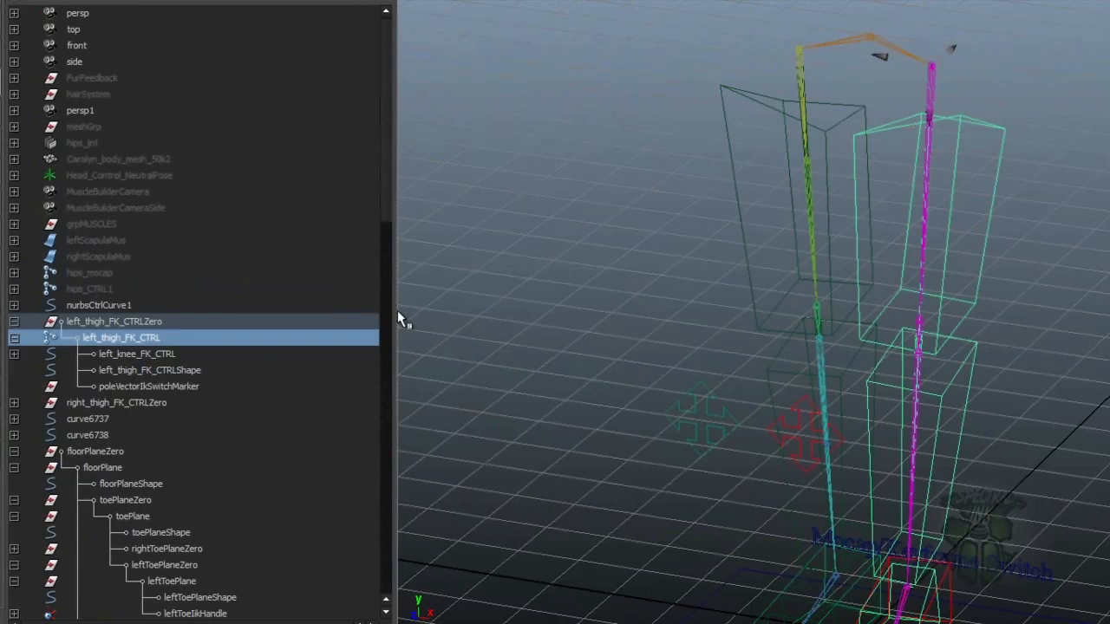
{"action": "left_click", "coordinate": [78, 322]}
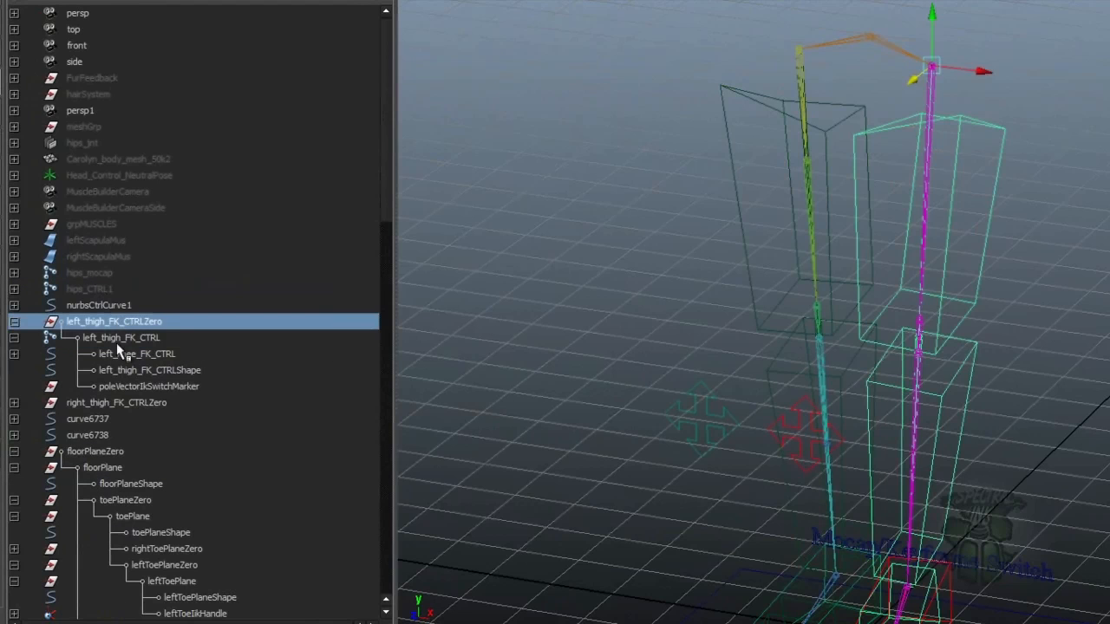
{"action": "left_click", "coordinate": [100, 404], "text": "ctrl"}
{"action": "key", "text": "ctrl+h"}
{"action": "left_click", "coordinate": [97, 451]}
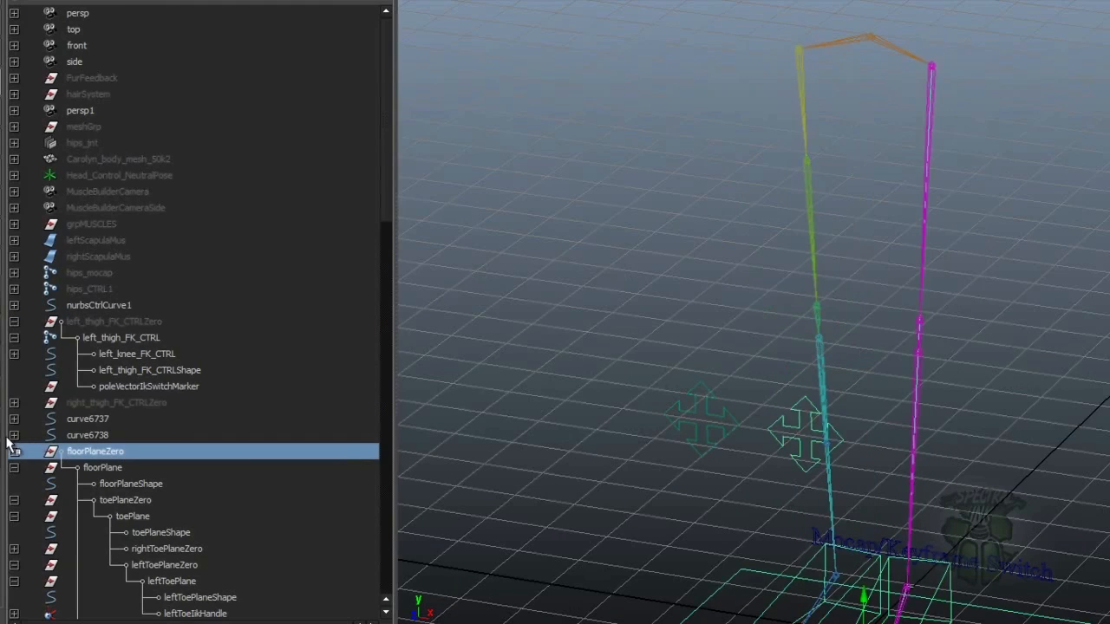
{"action": "key", "text": "ctrl+h"}
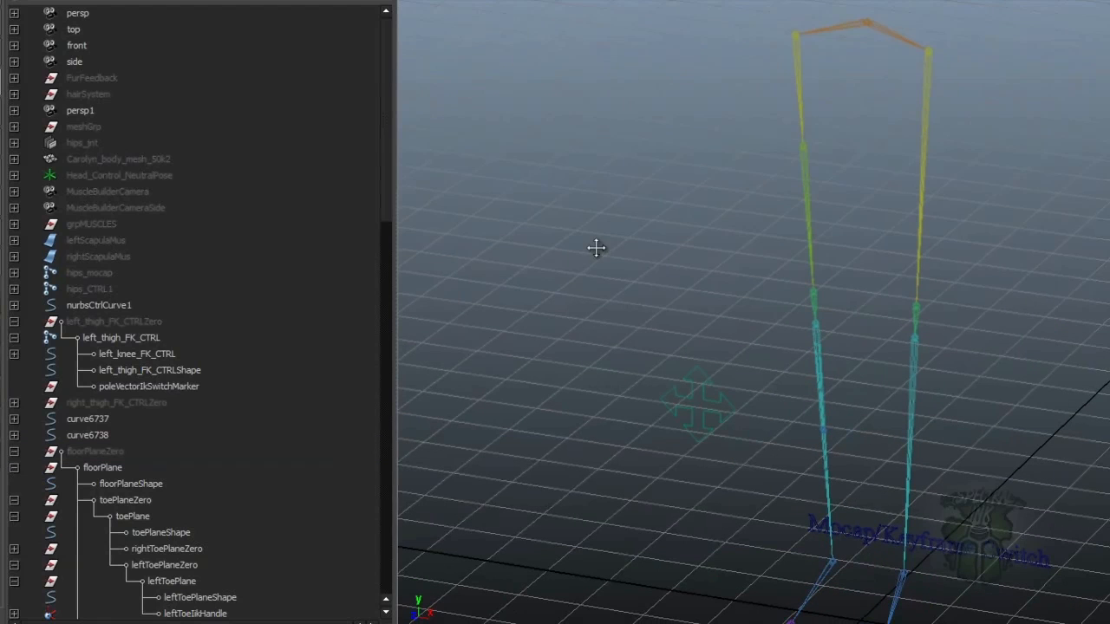
Show the hidden hips_jnt skeleton and select the root of the keyframe driver skeleton, Carolyn_skeletonDrivers:hips_jnt.
{"action": "left_click", "coordinate": [115, 143]}
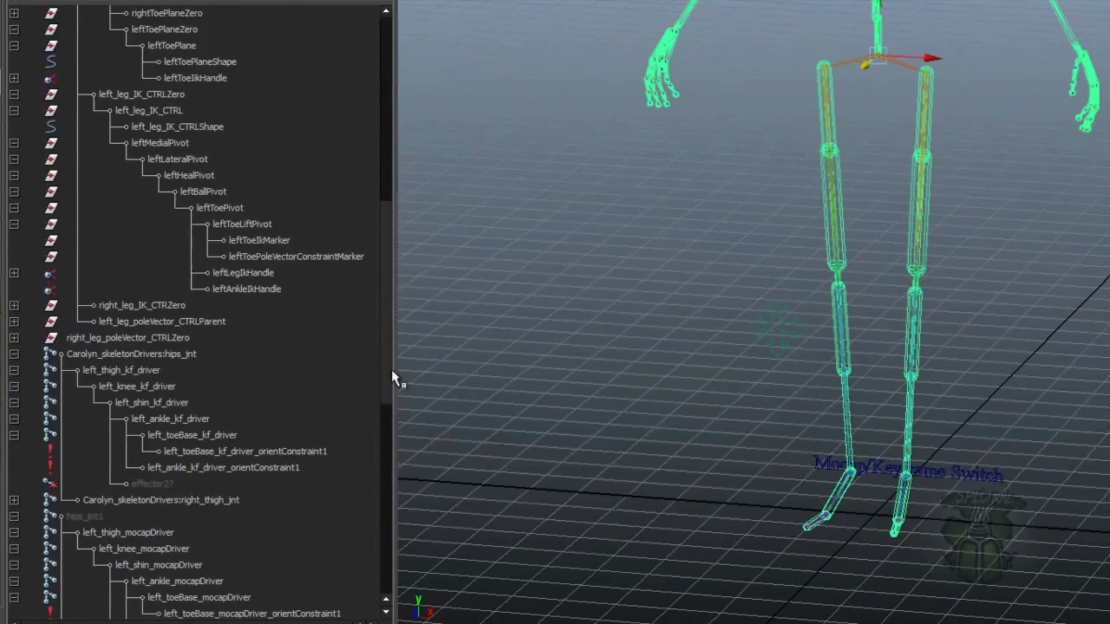
{"action": "scroll", "coordinate": [356, 389], "scroll_direction": "down", "scroll_amount": 3}
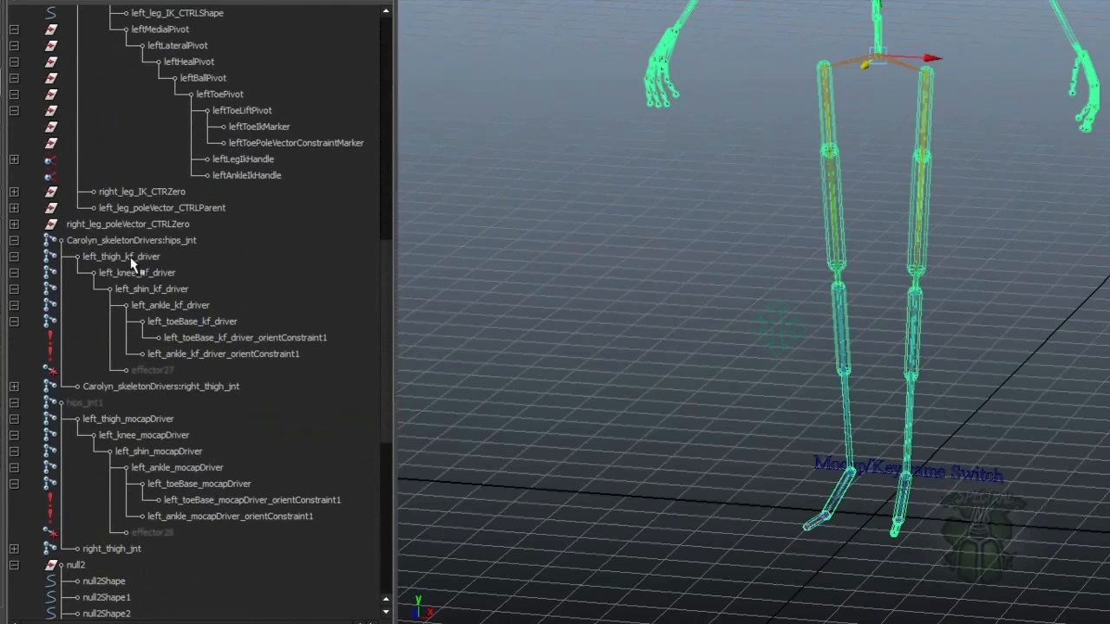
{"action": "left_click", "coordinate": [178, 240]}
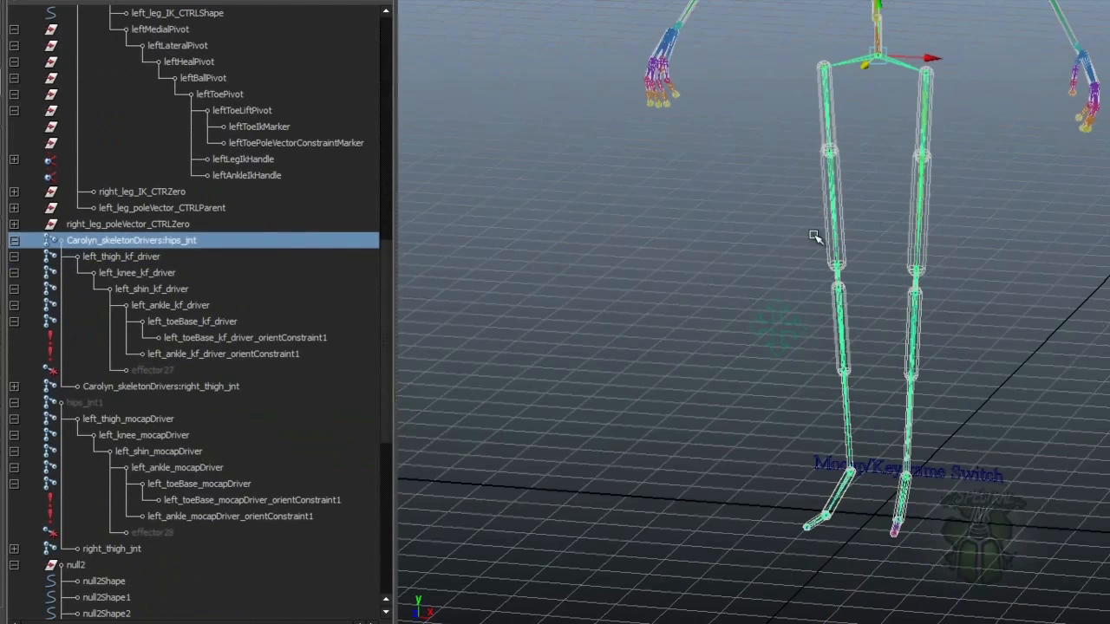
{"action": "middle_click_drag", "start_coordinate": [850, 243], "coordinate": [823, 302], "text": "alt"}
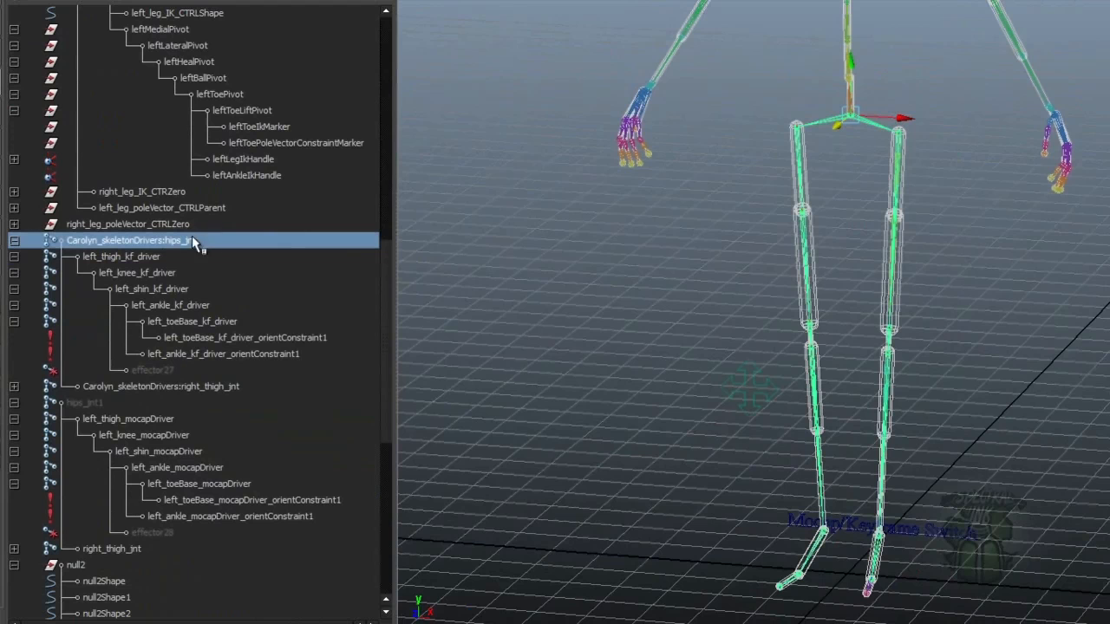
{"action": "left_click", "coordinate": [156, 225]}
{"action": "left_click", "coordinate": [160, 241]}
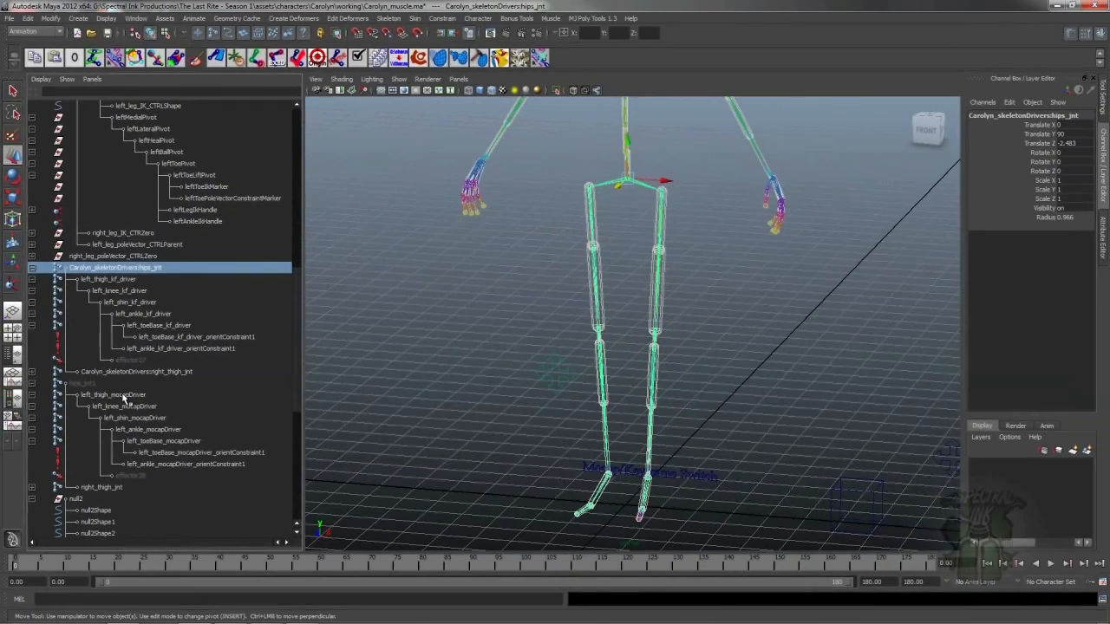
Graph the connections of left_thigh_mocapDriver, left_thigh_kf_driver and left_thigh_jnt in the Hypergraph.
{"action": "left_click", "coordinate": [128, 418]}
{"action": "middle_click_drag", "start_coordinate": [624, 283], "coordinate": [650, 303], "text": "alt"}
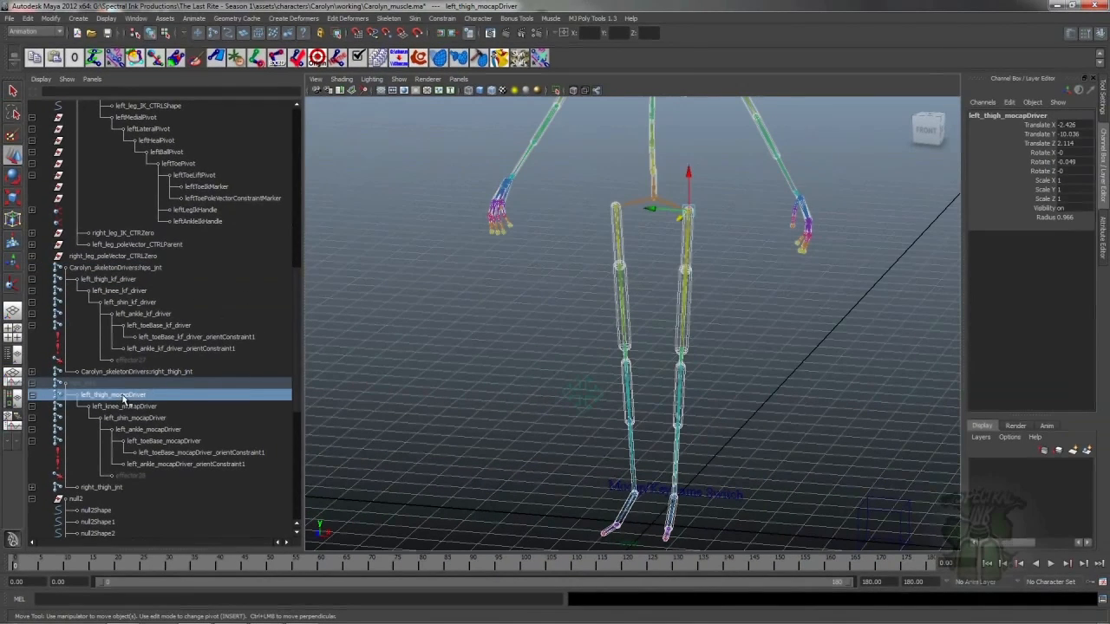
{"action": "left_click", "coordinate": [119, 282], "text": "ctrl"}
{"action": "right_click_drag", "start_coordinate": [607, 303], "coordinate": [735, 245], "text": "alt"}
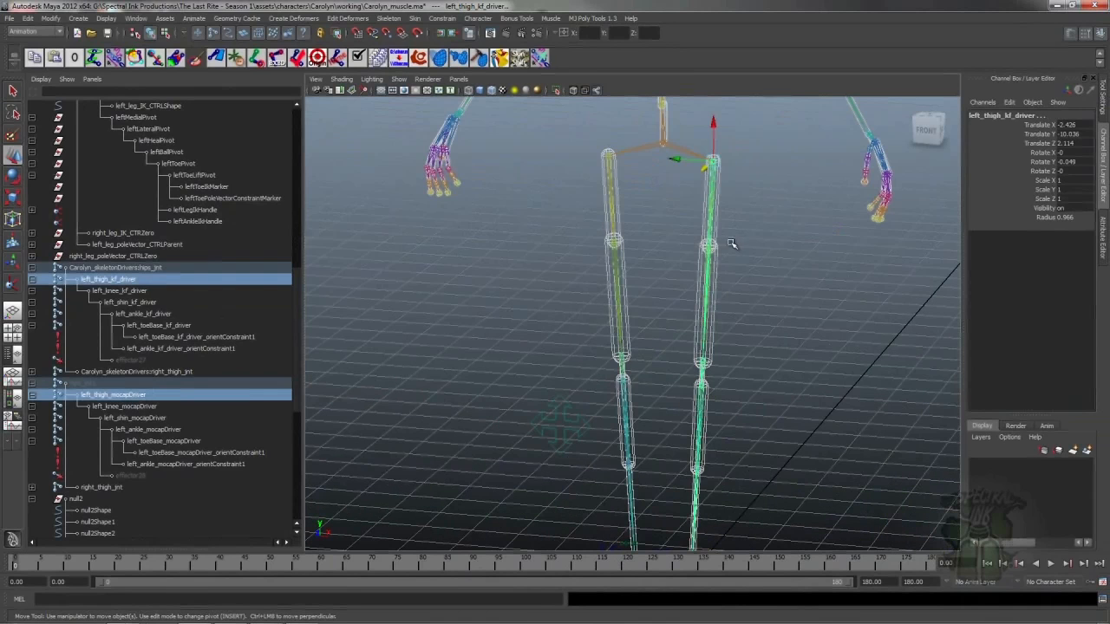
{"action": "left_click", "coordinate": [714, 238], "text": "shift"}
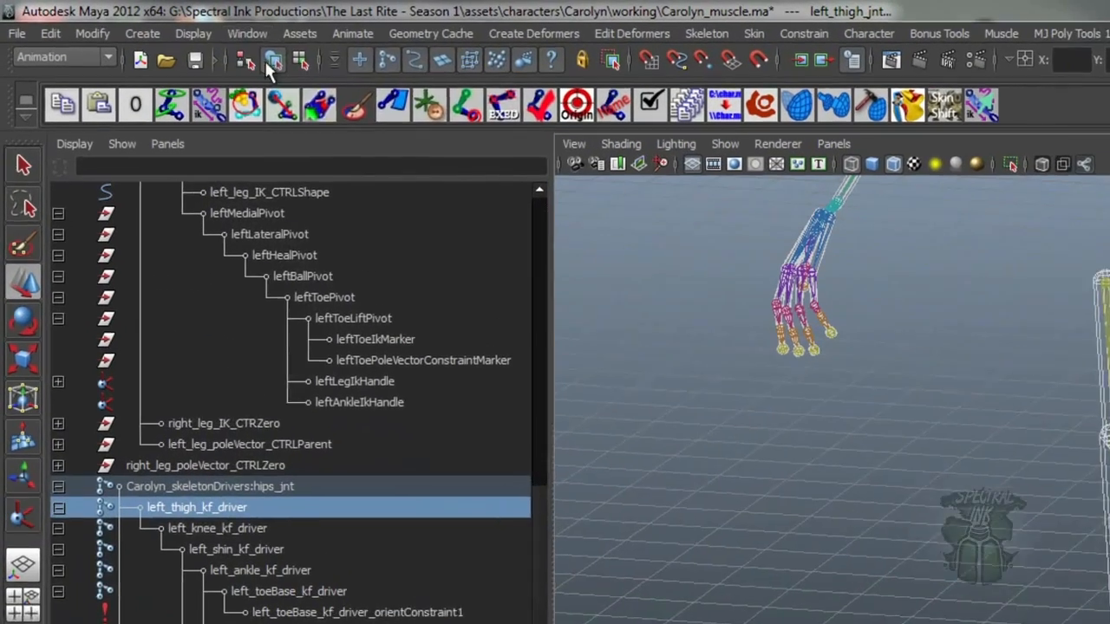
{"action": "left_click", "coordinate": [136, 18]}
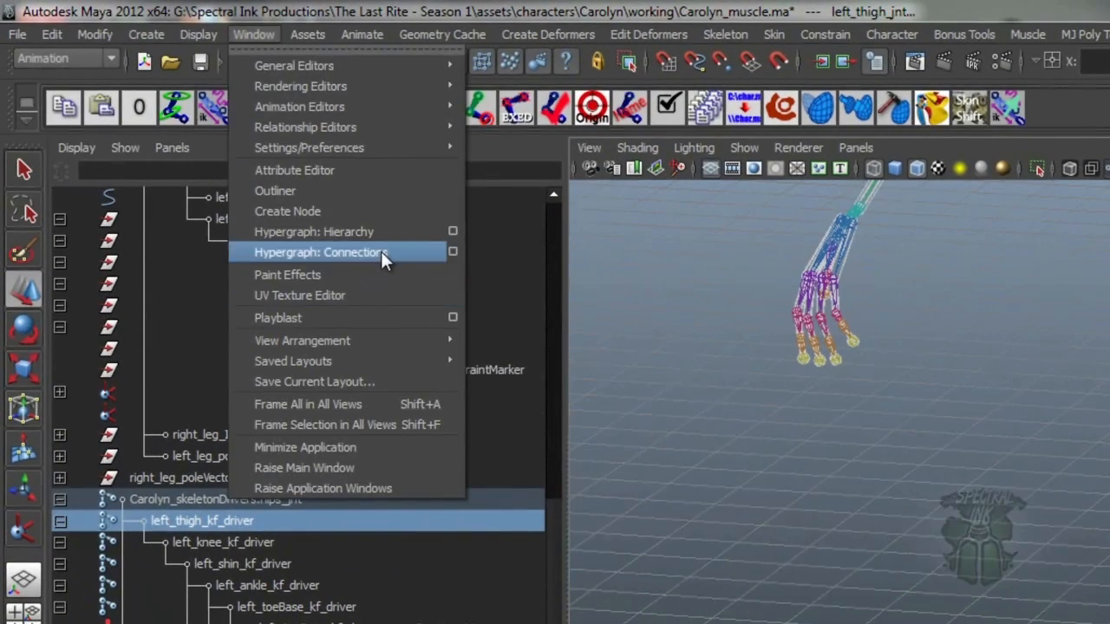
{"action": "left_click", "coordinate": [380, 252]}
{"action": "left_click_drag", "start_coordinate": [936, 298], "coordinate": [362, 92]}
{"action": "middle_click_drag", "start_coordinate": [520, 281], "coordinate": [832, 483], "text": "alt"}
{"action": "scroll", "coordinate": [826, 425], "scroll_direction": "up", "scroll_amount": 3}
{"action": "mouse_move", "coordinate": [824, 417]}
{"action": "right_mouse_down", "text": "alt"}
{"action": "mouse_move", "coordinate": [887, 422]}
{"action": "mouse_move", "coordinate": [826, 404]}
{"action": "right_mouse_up", "text": "alt"}
{"action": "middle_click_drag", "start_coordinate": [825, 401], "coordinate": [703, 404], "text": "alt"}
Graph the input connections of the three left thigh joints together with the Mocap/Keyframe Switch text control.
{"action": "left_click", "coordinate": [168, 270]}
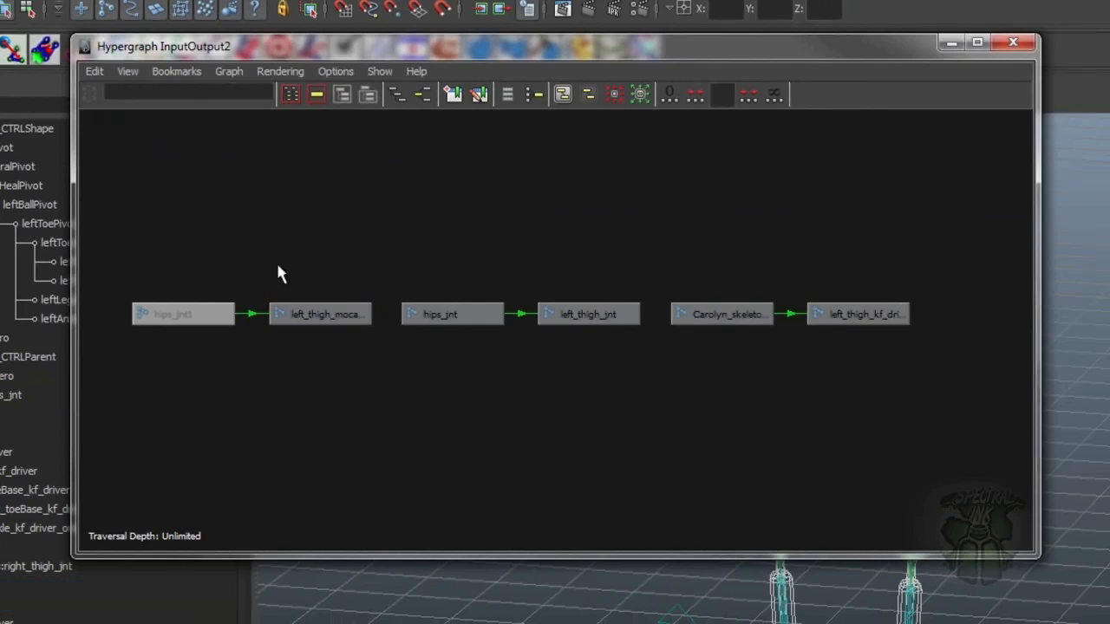
{"action": "left_click_drag", "start_coordinate": [167, 270], "coordinate": [492, 208]}
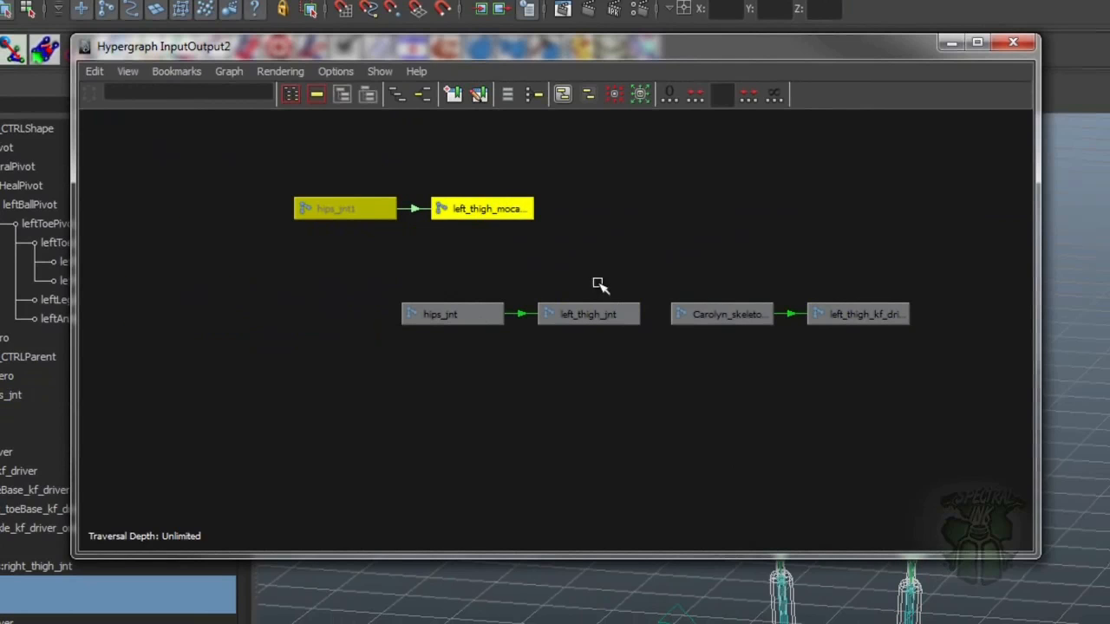
{"action": "left_click_drag", "start_coordinate": [571, 255], "coordinate": [643, 351]}
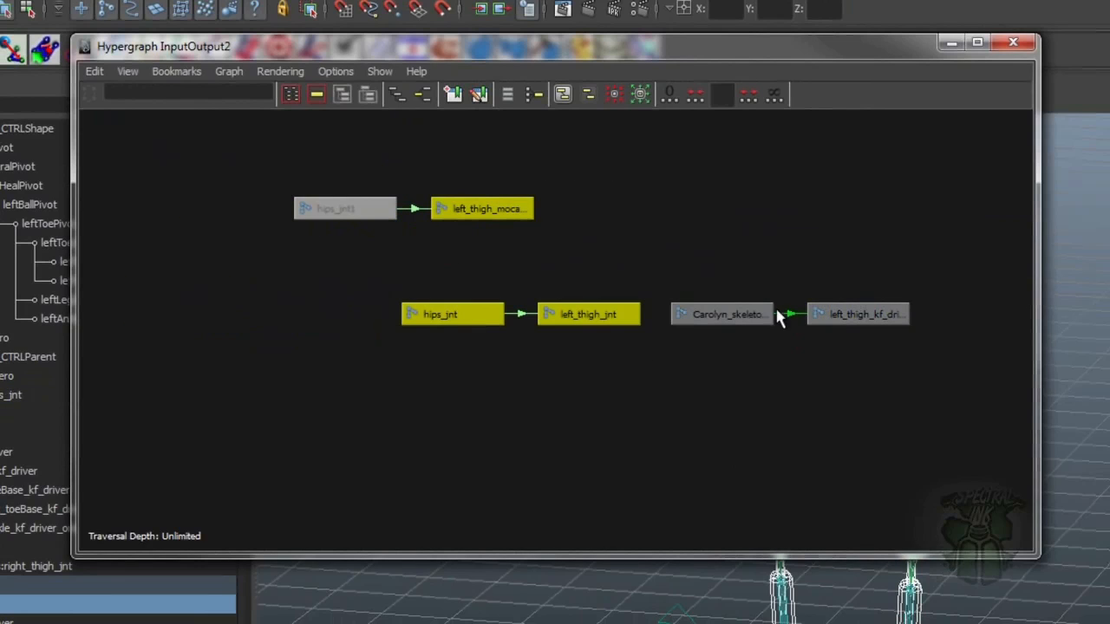
{"action": "left_click", "coordinate": [609, 310]}
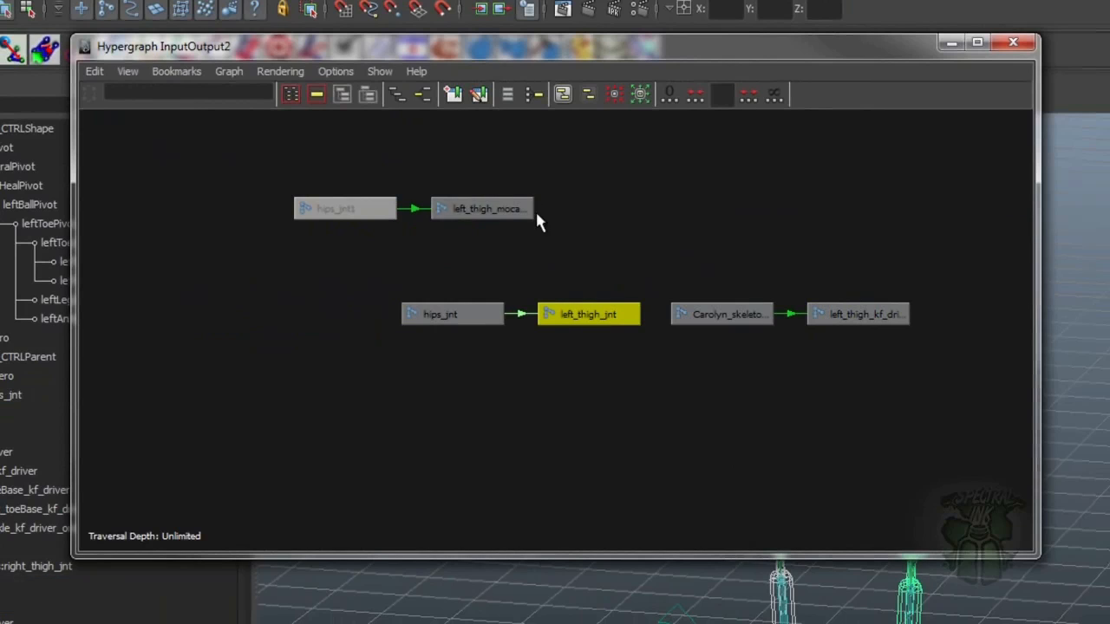
{"action": "left_click", "coordinate": [492, 212], "text": "shift"}
{"action": "left_click", "coordinate": [878, 319], "text": "shift"}
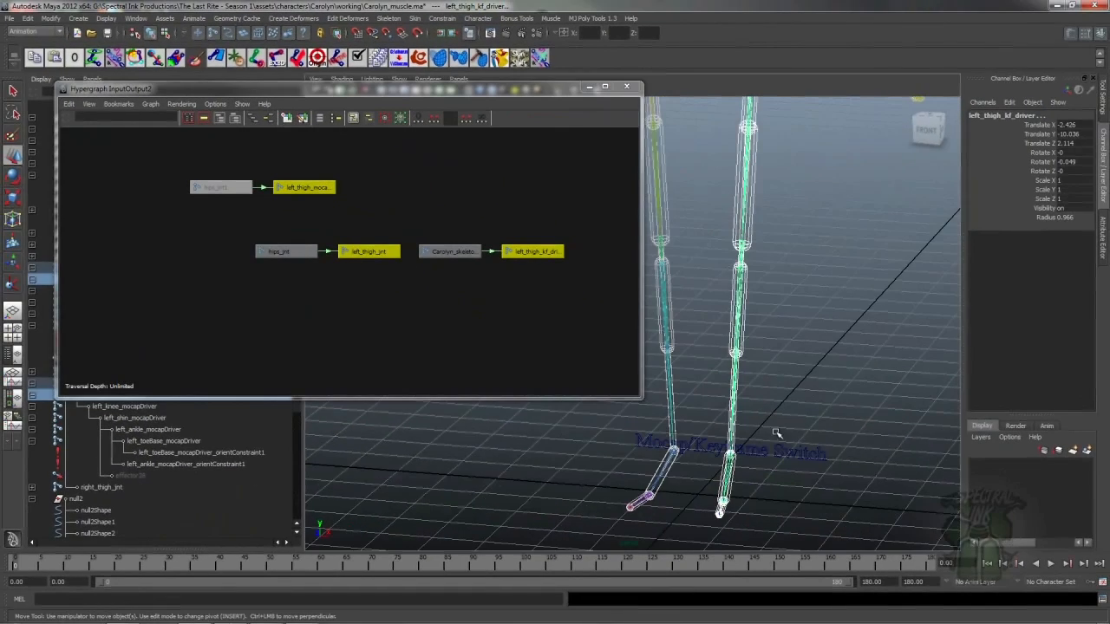
{"action": "left_click", "coordinate": [728, 449]}
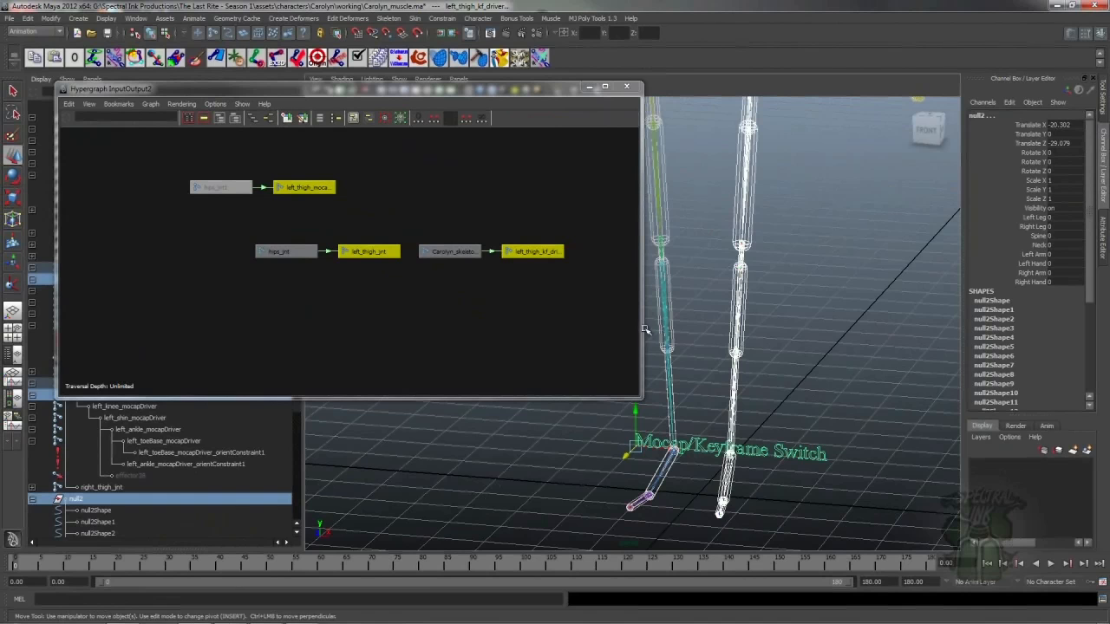
{"action": "left_click", "coordinate": [152, 104]}
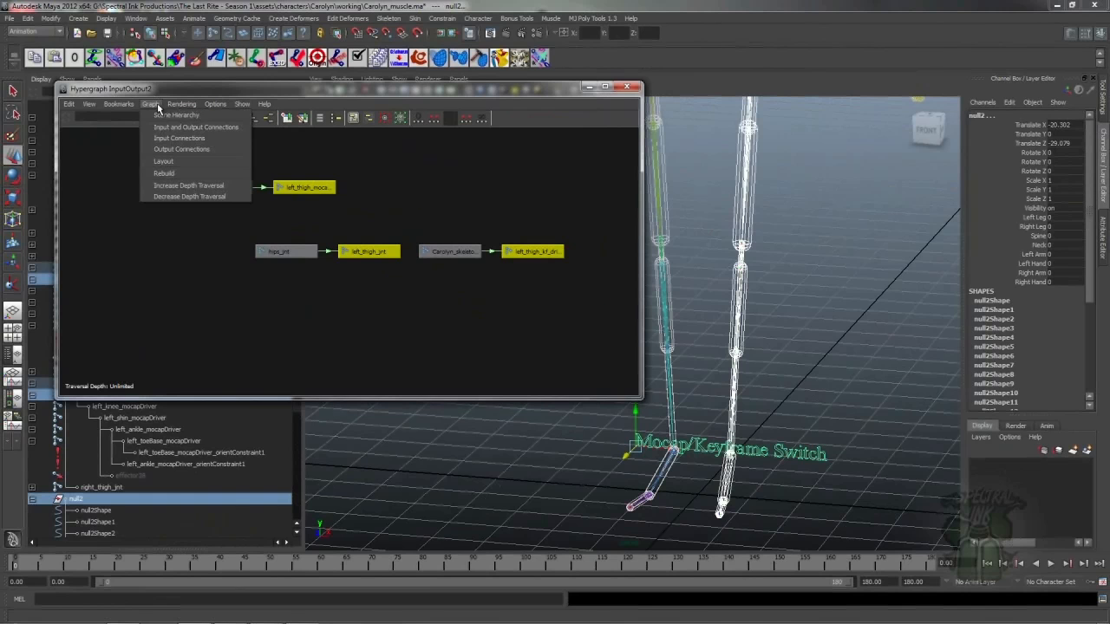
{"action": "left_click", "coordinate": [201, 139]}
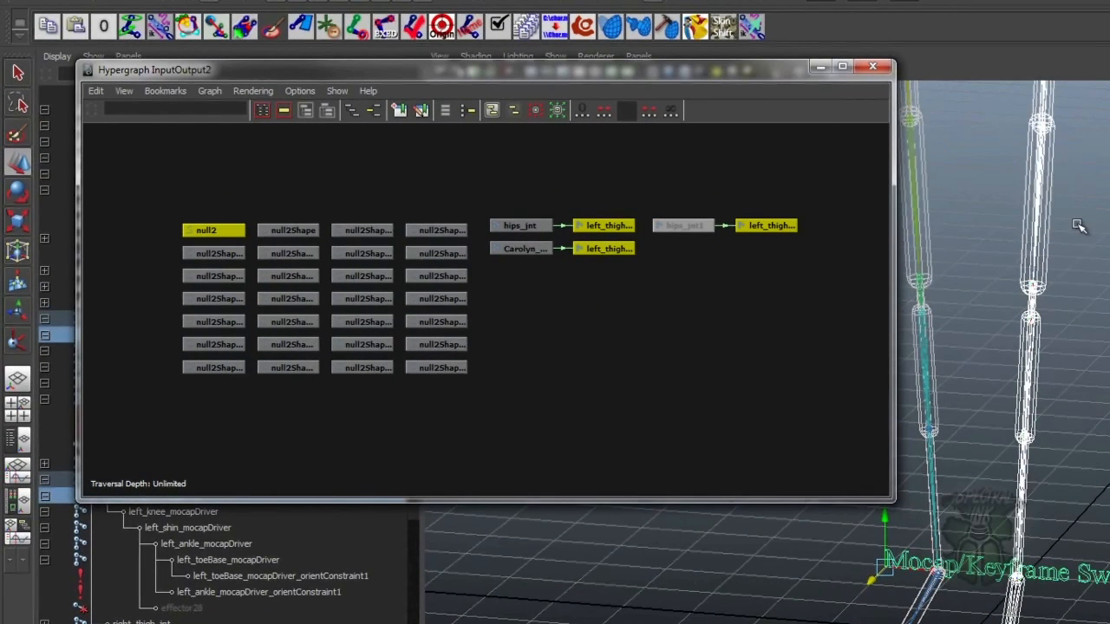
Rename the null2 switch control to mocapKeyframeSwitch_CTRL.
{"action": "middle_click_drag", "start_coordinate": [669, 276], "coordinate": [607, 332], "text": "alt"}
{"action": "right_click_drag", "start_coordinate": [607, 332], "coordinate": [683, 327], "text": "alt"}
{"action": "right_click_drag", "start_coordinate": [614, 298], "coordinate": [677, 316], "text": "alt"}
{"action": "middle_click_drag", "start_coordinate": [687, 302], "coordinate": [820, 292], "text": "alt"}
{"action": "right_click_drag", "start_coordinate": [712, 297], "coordinate": [729, 297], "text": "alt"}
{"action": "left_click", "coordinate": [156, 244]}
{"action": "left_click", "coordinate": [159, 274]}
{"action": "left_click", "coordinate": [935, 252]}
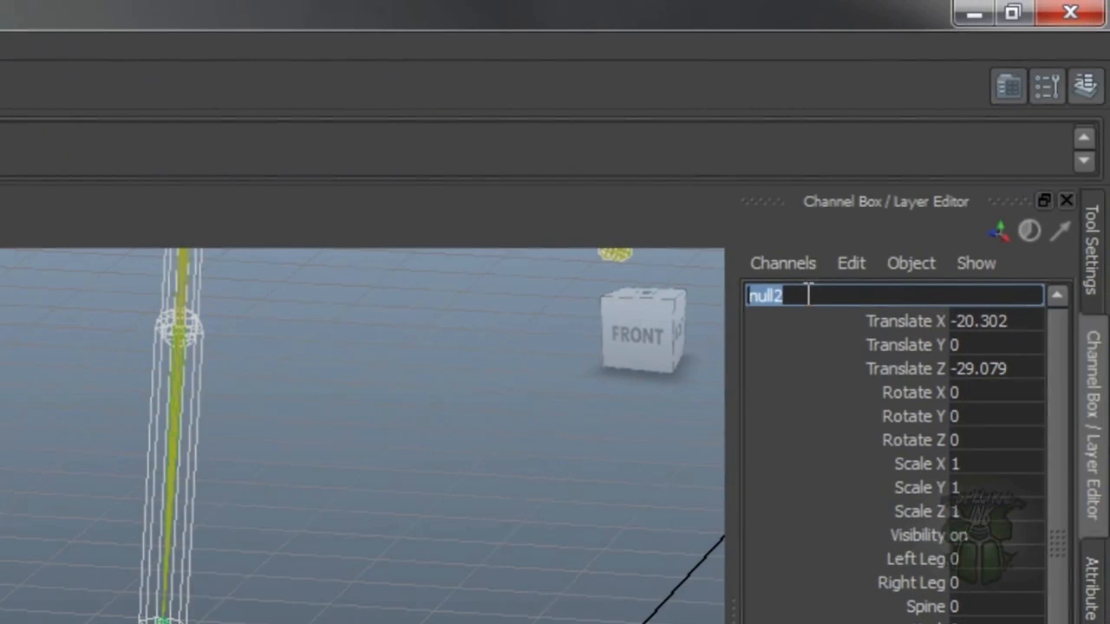
{"action": "type", "text": "mocapKeyframeSwitch"}
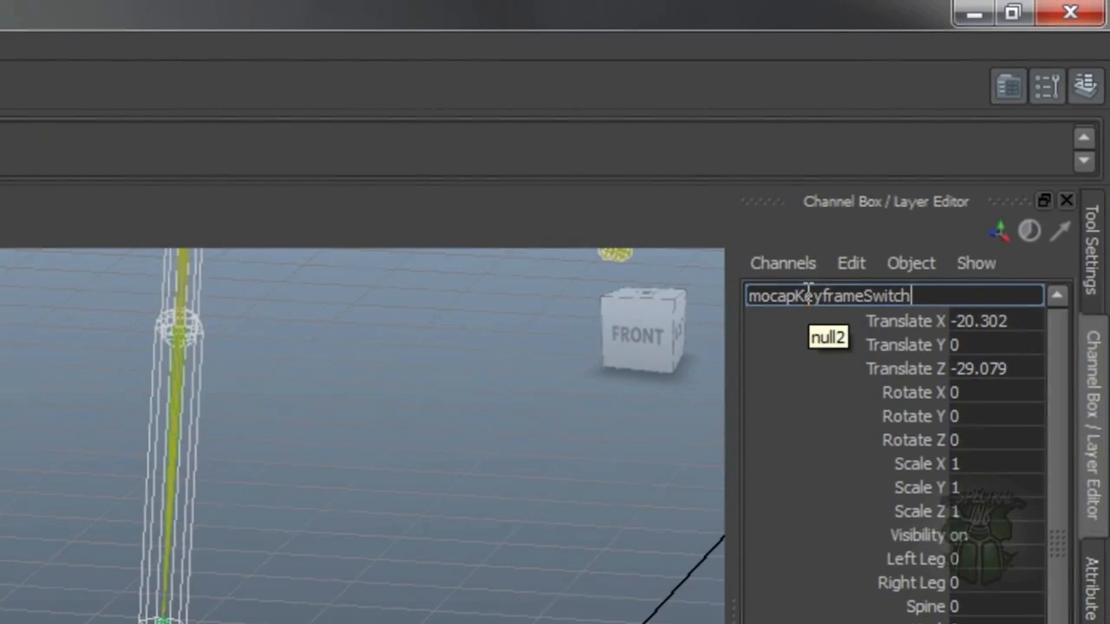
{"action": "type", "text": "_CTRL"}
{"action": "key", "text": "Return"}
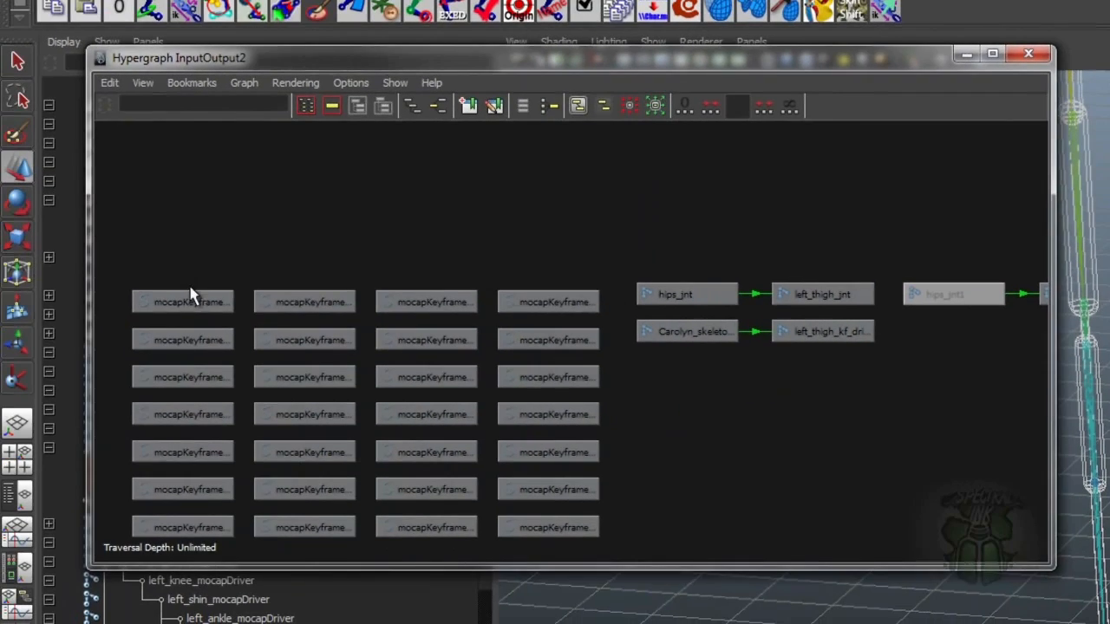
Arrange the graph with mocapKeyframeSwitch_CTRL above the drivers, hips_jnt and left_thigh_jnt beside it, and the mocap driver pair above the keyframe pair.
{"action": "left_click_drag", "start_coordinate": [189, 294], "coordinate": [811, 205]}
{"action": "middle_click_drag", "start_coordinate": [886, 293], "coordinate": [626, 357], "text": "alt"}
{"action": "scroll", "coordinate": [719, 342], "scroll_direction": "up", "scroll_amount": 5}
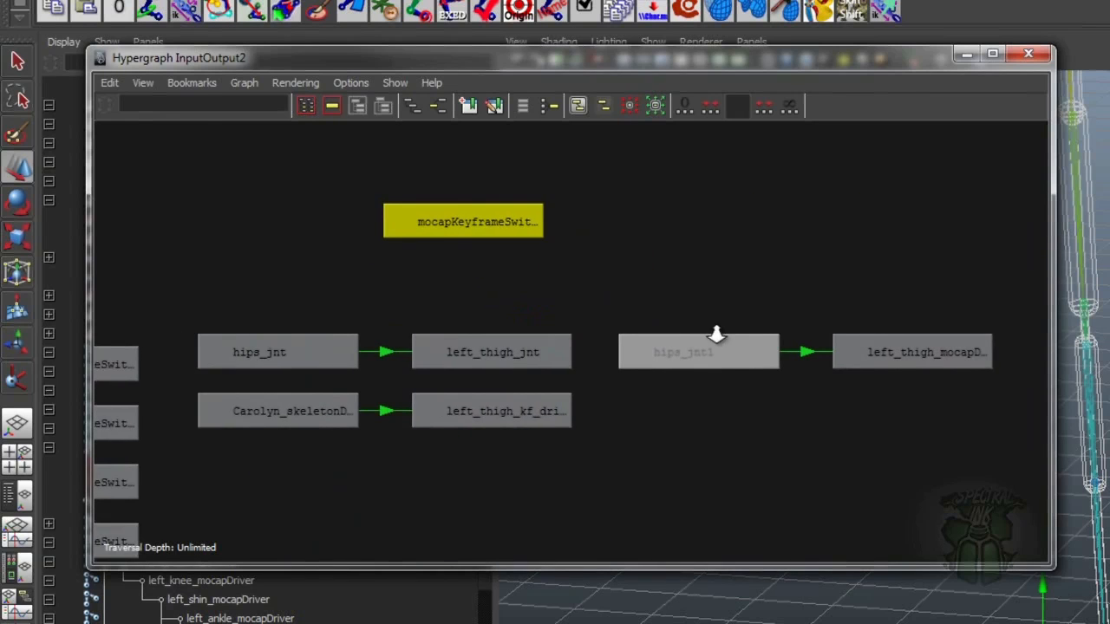
{"action": "left_click_drag", "start_coordinate": [248, 293], "coordinate": [483, 336]}
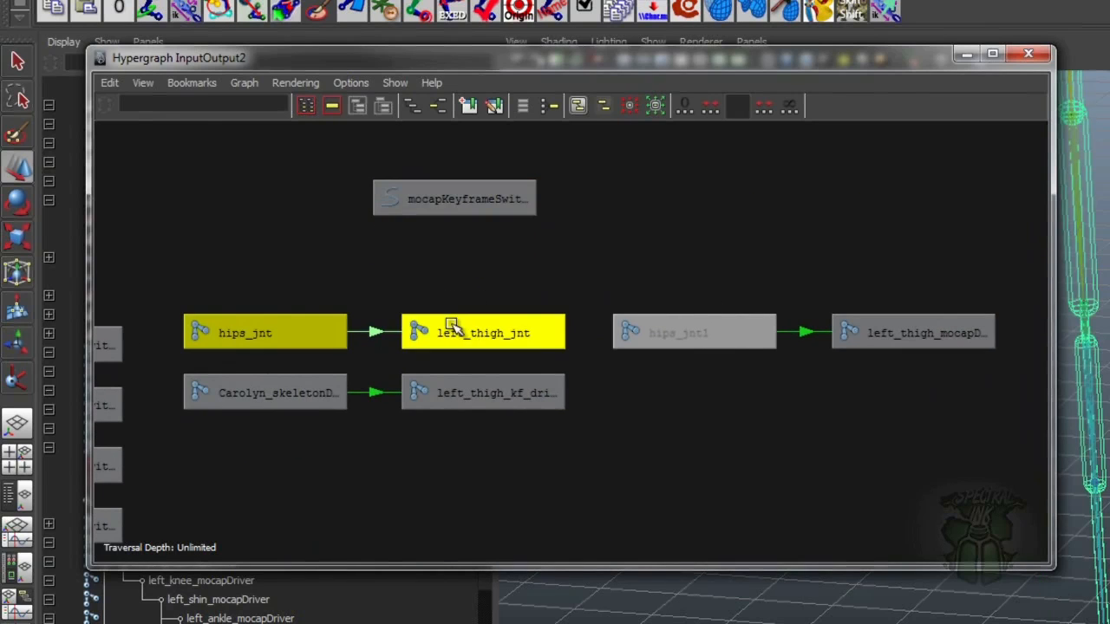
{"action": "left_click_drag", "start_coordinate": [325, 326], "coordinate": [709, 210]}
{"action": "middle_click_drag", "start_coordinate": [716, 271], "coordinate": [729, 294], "text": "alt"}
{"action": "left_click_drag", "start_coordinate": [929, 181], "coordinate": [886, 260]}
{"action": "left_click_drag", "start_coordinate": [659, 307], "coordinate": [530, 334]}
{"action": "left_click", "coordinate": [540, 335]}
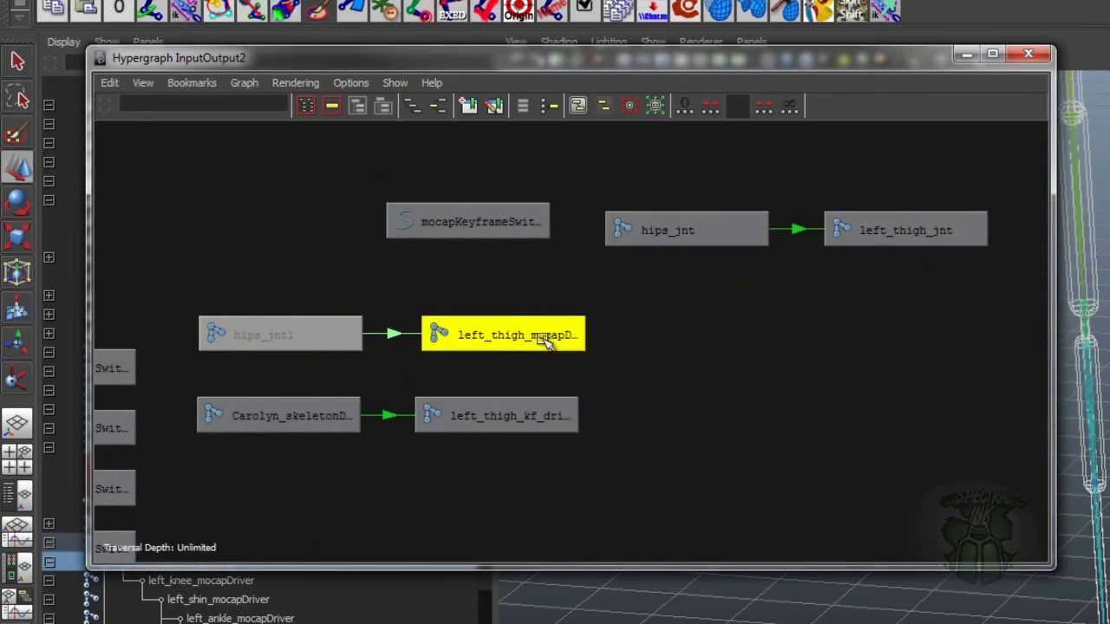
Examine the left_thigh_mocapDriver, left_thigh_kf_driver and left_thigh_jnt nodes in the graph and their place in the joint hierarchy.
{"action": "right_click_drag", "start_coordinate": [624, 322], "coordinate": [775, 314], "text": "alt"}
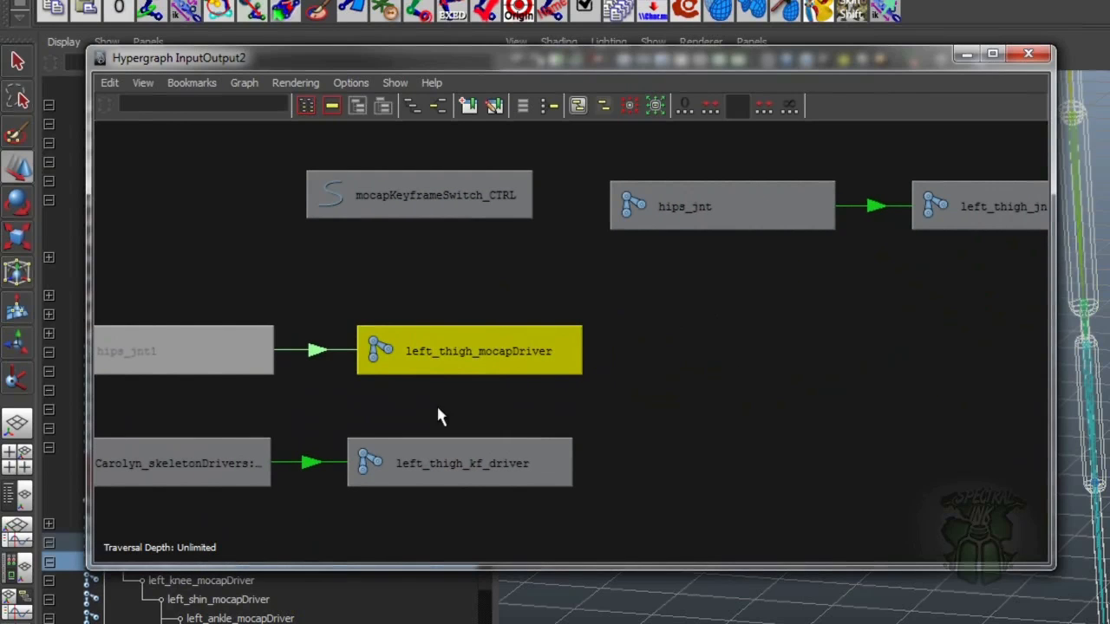
{"action": "left_click", "coordinate": [464, 460]}
{"action": "right_click_drag", "start_coordinate": [832, 329], "coordinate": [700, 328], "text": "alt"}
{"action": "right_click_drag", "start_coordinate": [774, 316], "coordinate": [711, 333], "text": "alt"}
{"action": "left_click", "coordinate": [946, 241]}
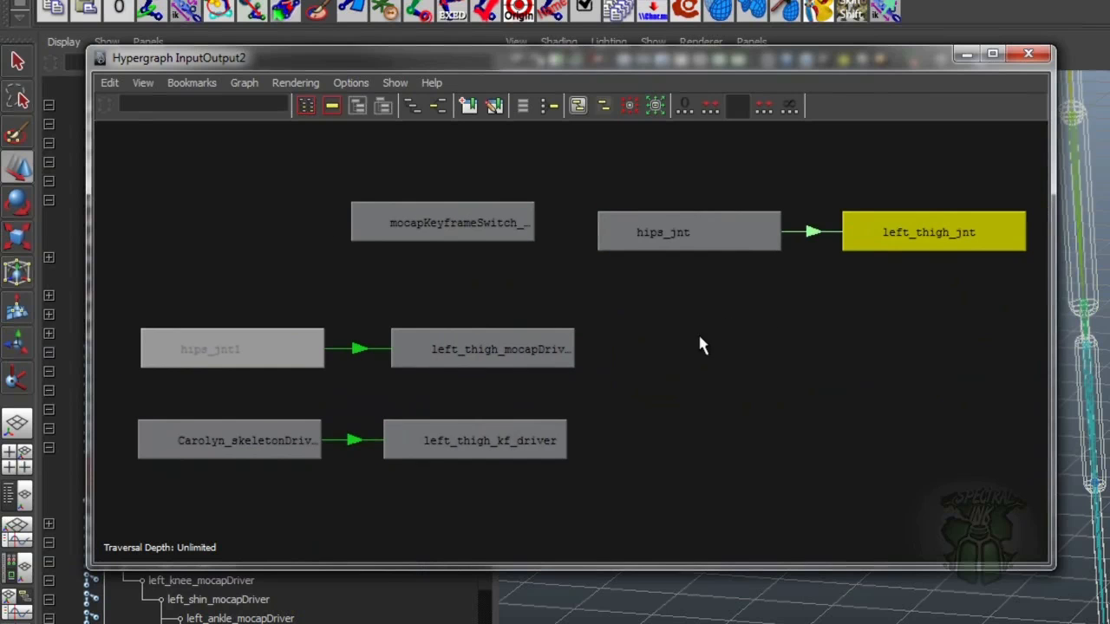
{"action": "left_click", "coordinate": [523, 441]}
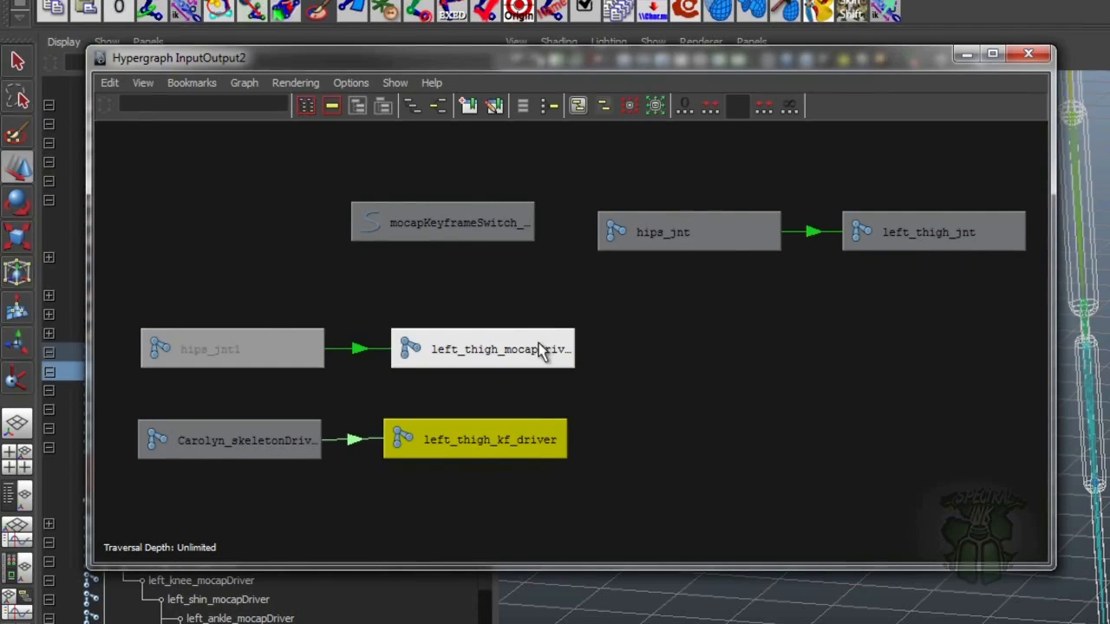
{"action": "left_click", "coordinate": [499, 348], "text": "shift"}
{"action": "left_click_drag", "start_coordinate": [710, 57], "coordinate": [814, 110]}
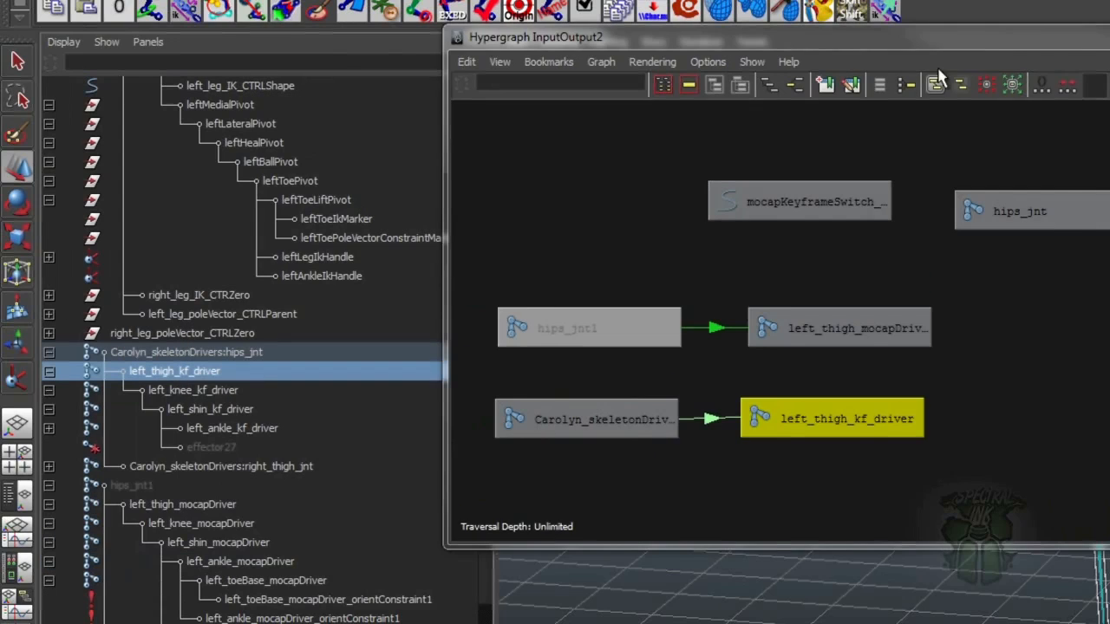
{"action": "left_click_drag", "start_coordinate": [1020, 40], "coordinate": [788, 153]}
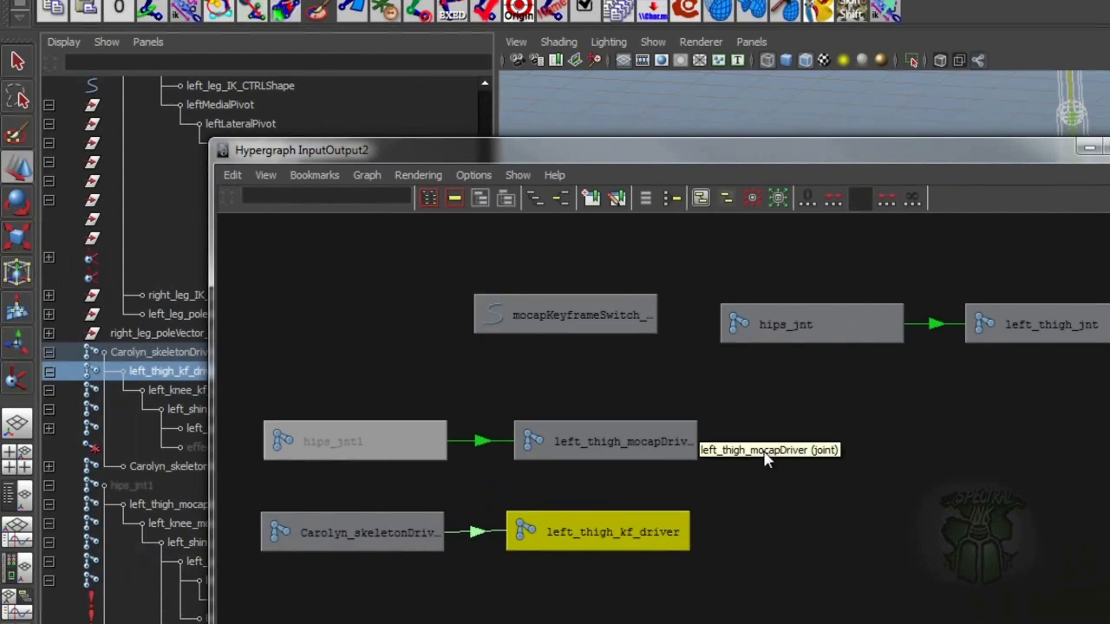
{"action": "right_click_drag", "start_coordinate": [715, 448], "coordinate": [755, 445], "text": "alt"}
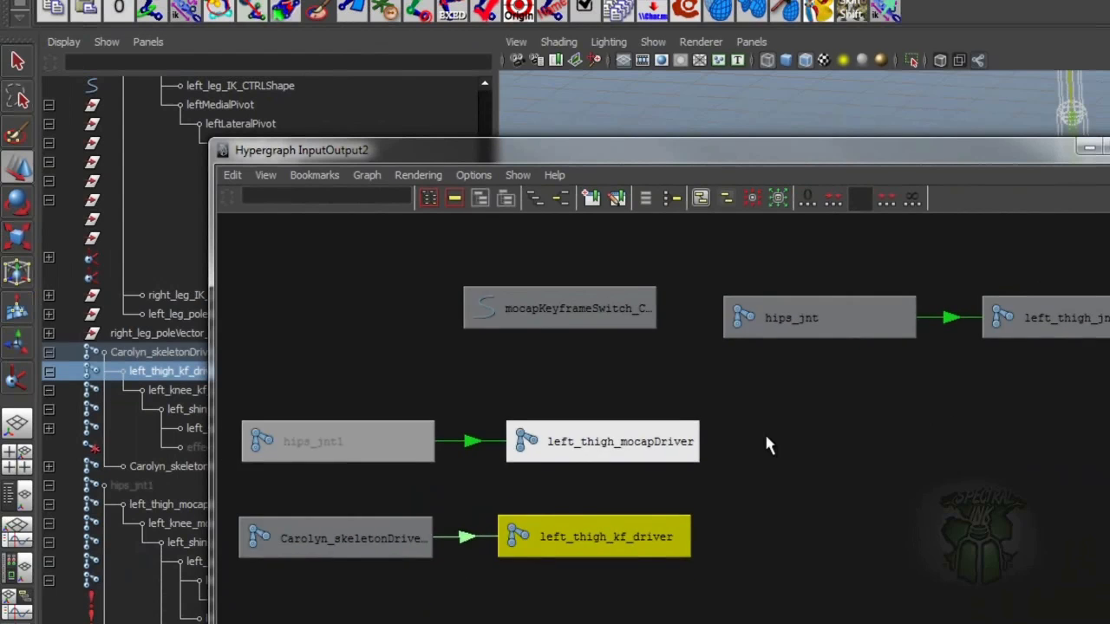
{"action": "middle_click_drag", "start_coordinate": [835, 443], "coordinate": [772, 441], "text": "alt"}
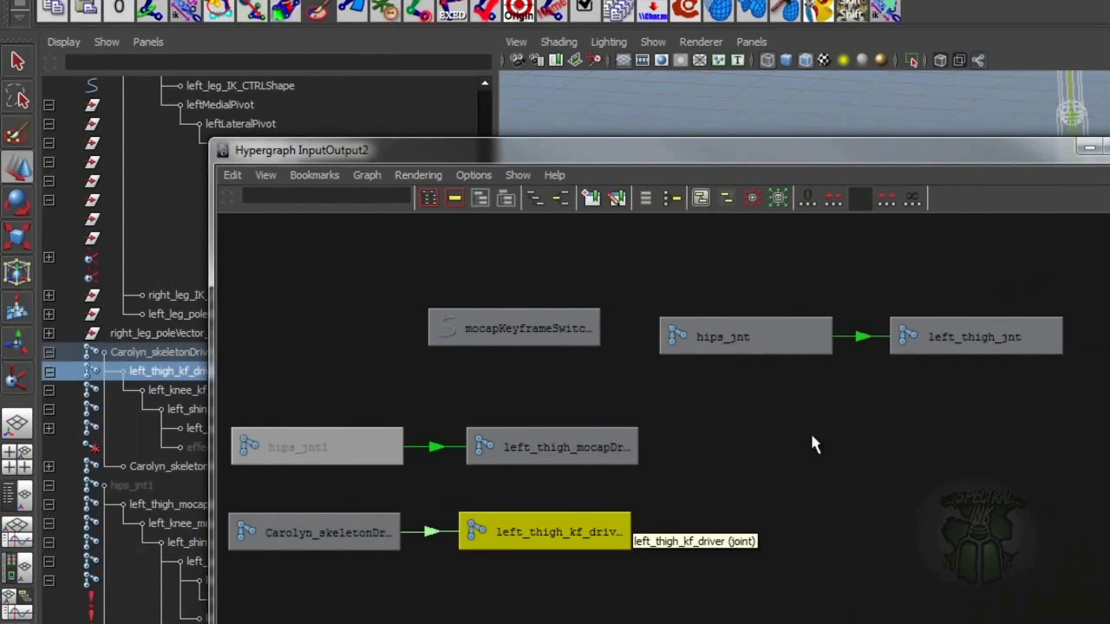
Spread out the hips_jnt, left_thigh_jnt and mocapKeyframeSwitch_CTRL nodes, leaving space between the drivers and left_thigh_jnt.
{"action": "left_click", "coordinate": [989, 357]}
{"action": "left_click_drag", "start_coordinate": [989, 357], "coordinate": [957, 437]}
{"action": "left_click_drag", "start_coordinate": [735, 334], "coordinate": [777, 288]}
{"action": "left_click_drag", "start_coordinate": [518, 333], "coordinate": [521, 309]}
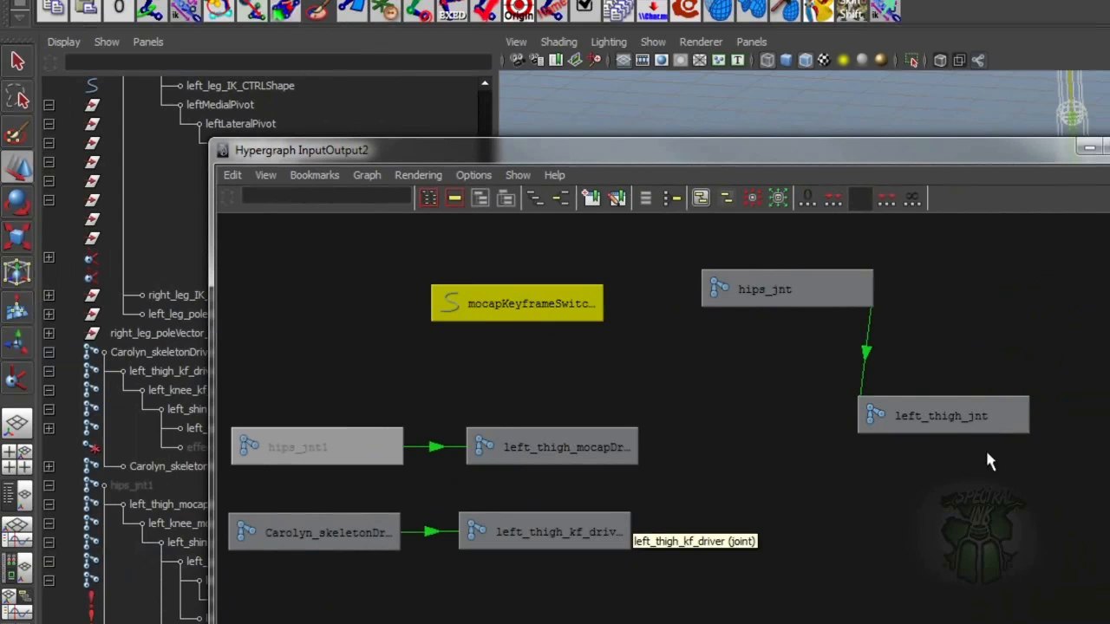
{"action": "left_click", "coordinate": [944, 416]}
{"action": "left_click_drag", "start_coordinate": [912, 415], "coordinate": [972, 418]}
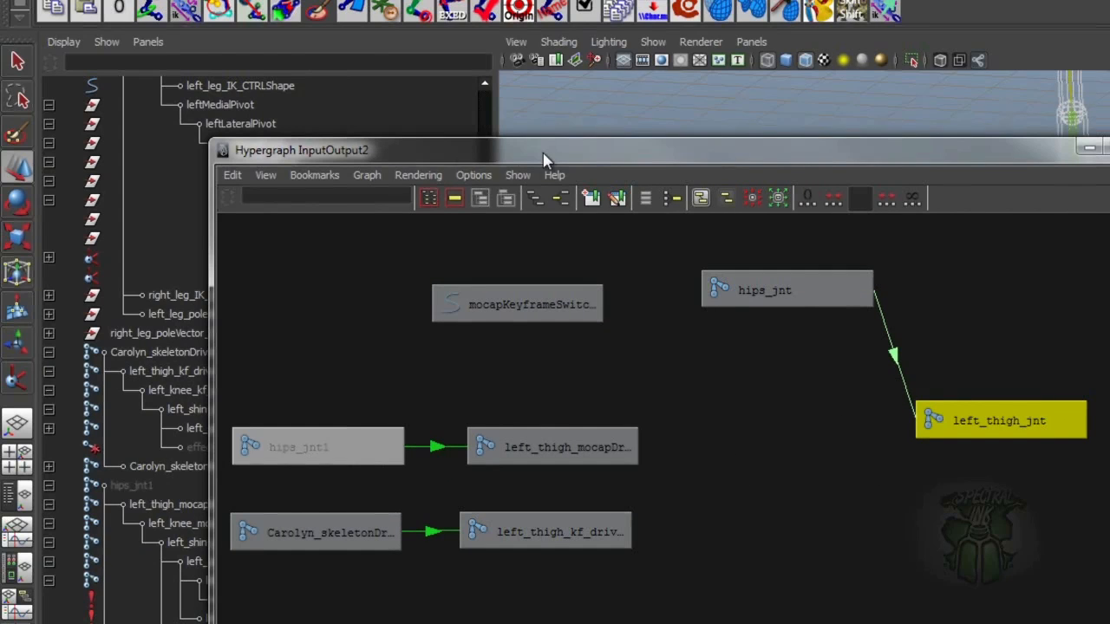
Create a Blend Colors utility node from the Create Render Node window.
{"action": "left_click", "coordinate": [426, 177]}
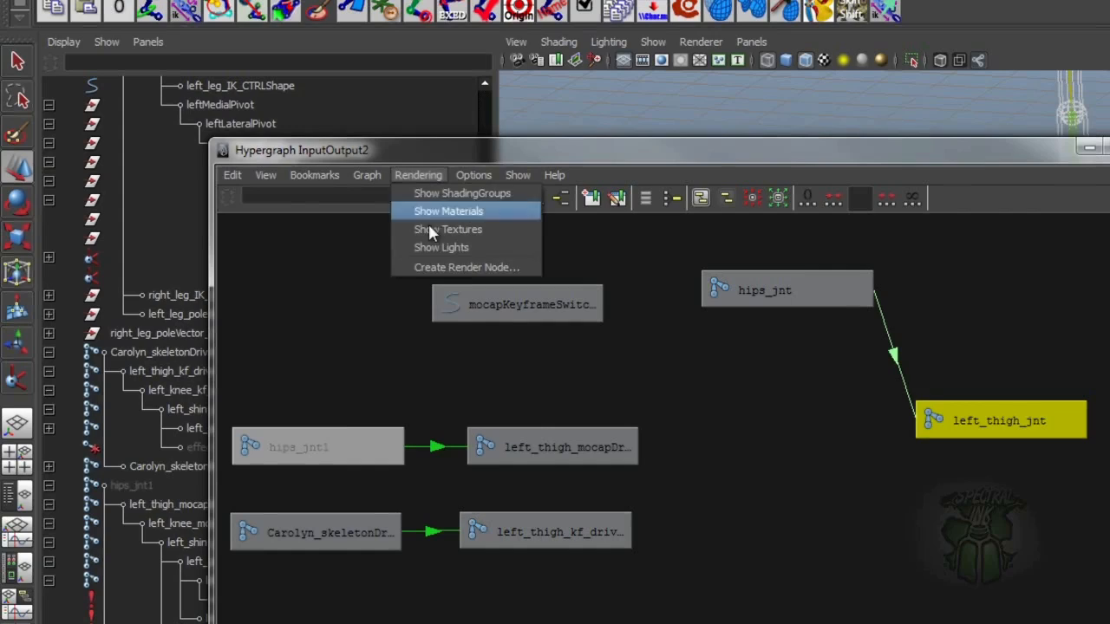
{"action": "left_click", "coordinate": [471, 270]}
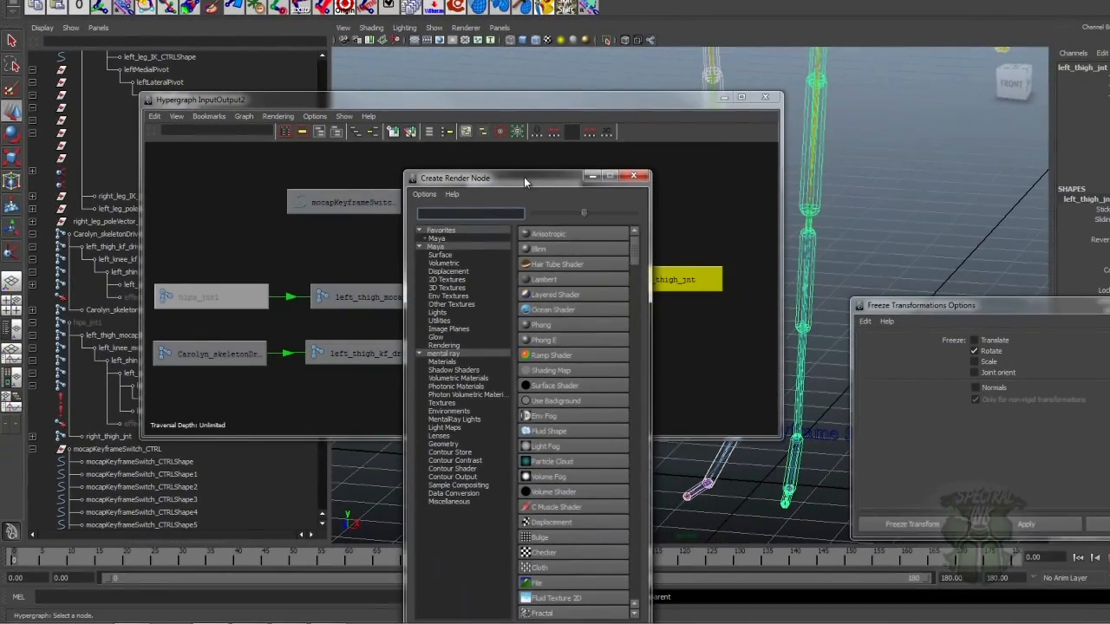
{"action": "left_click_drag", "start_coordinate": [523, 178], "coordinate": [996, 30]}
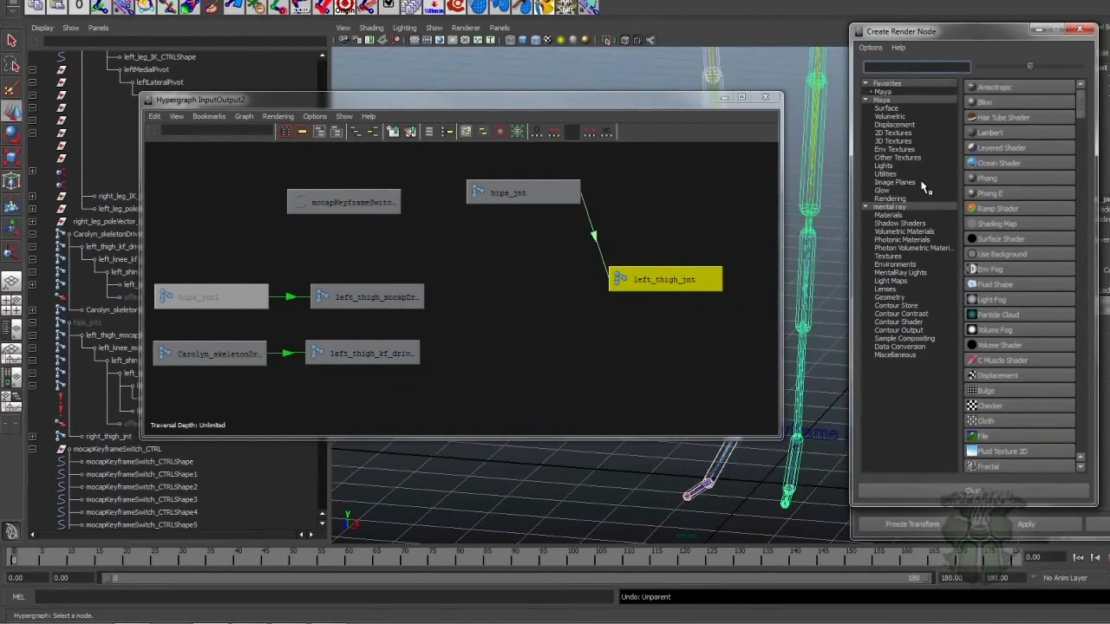
{"action": "left_click", "coordinate": [885, 174]}
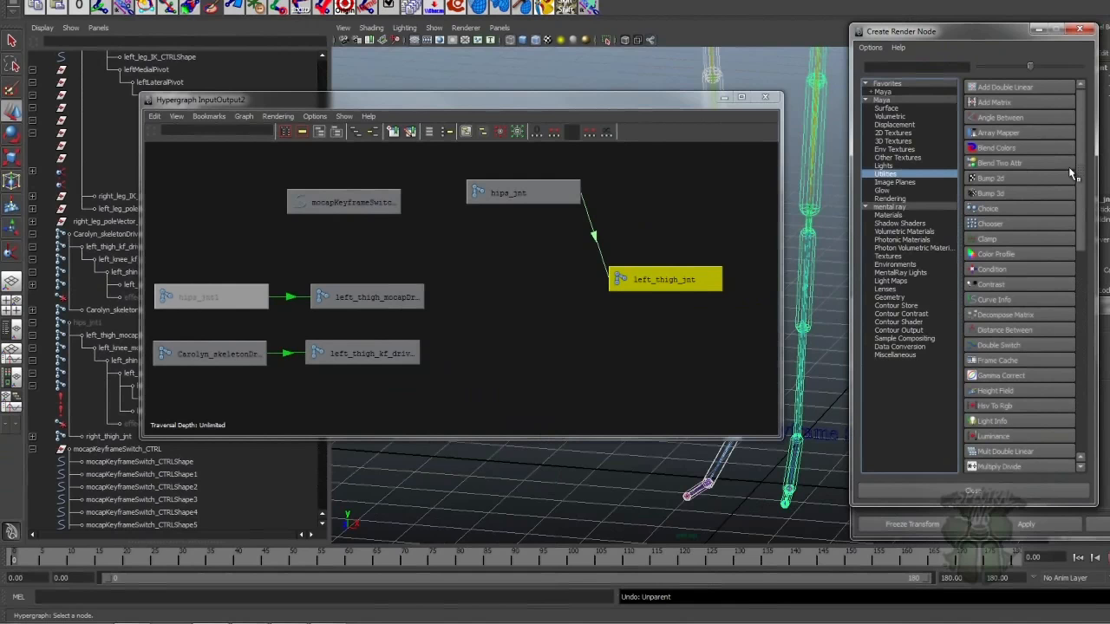
{"action": "left_click", "coordinate": [997, 148]}
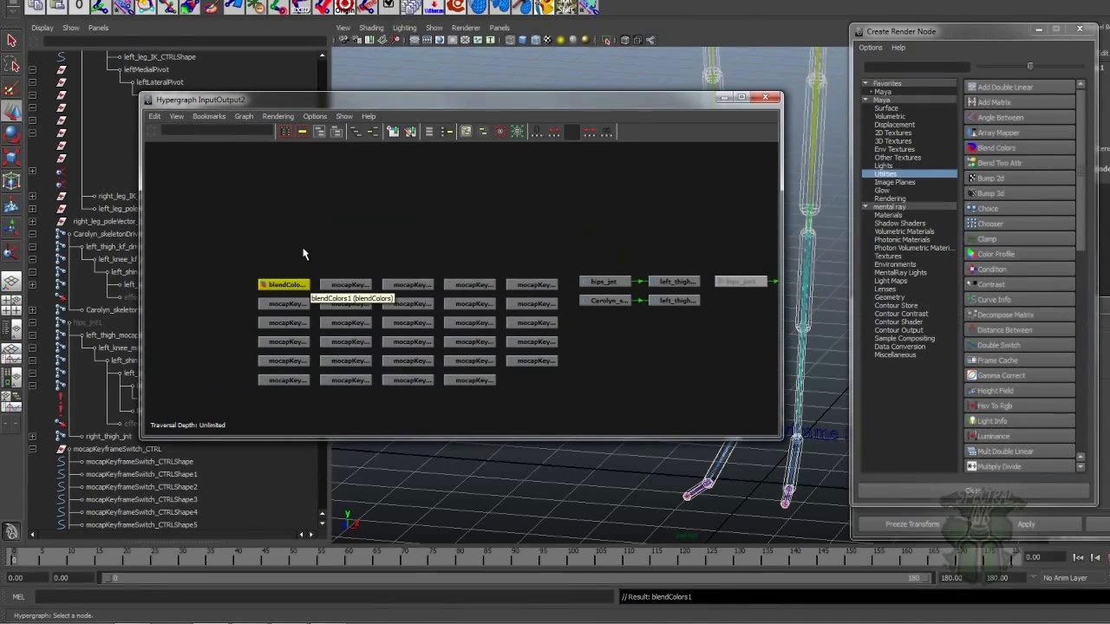
Place the blendColors1 node next to left_thigh_kf_driver, below the hips_jnt1 and left_thigh_mocapDriver pair.
{"action": "left_click_drag", "start_coordinate": [286, 286], "coordinate": [728, 319]}
{"action": "scroll", "coordinate": [542, 285], "scroll_direction": "up", "scroll_amount": 5}
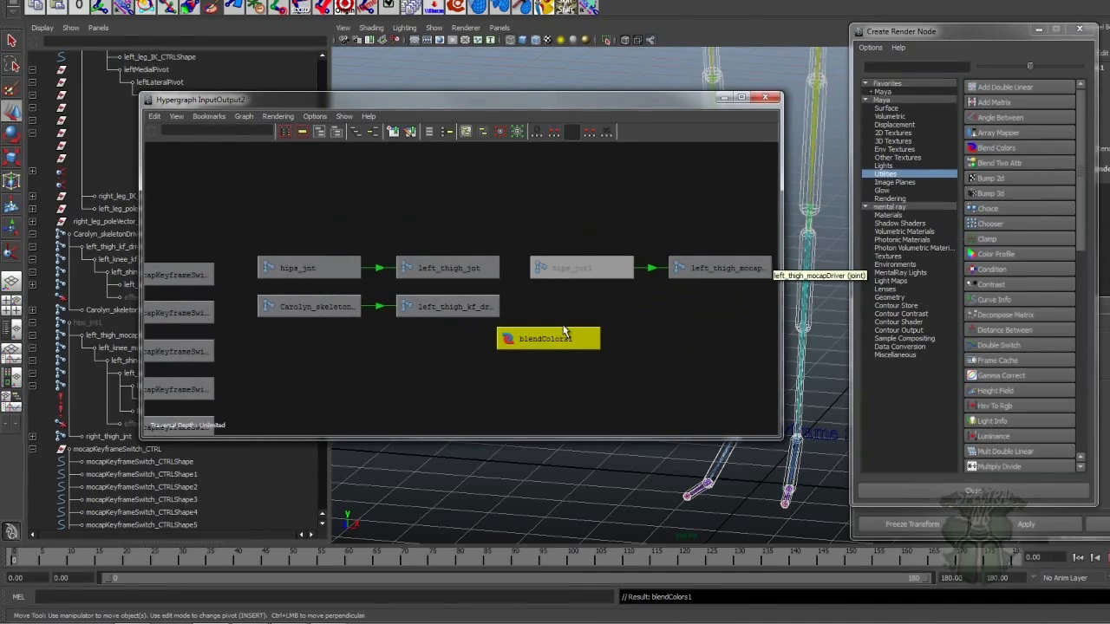
{"action": "scroll", "coordinate": [626, 344], "scroll_direction": "up", "scroll_amount": 3}
{"action": "middle_click_drag", "start_coordinate": [623, 346], "coordinate": [583, 352], "text": "alt"}
{"action": "middle_click_drag", "start_coordinate": [702, 301], "coordinate": [696, 304], "text": "alt"}
{"action": "right_click_drag", "start_coordinate": [696, 304], "coordinate": [628, 314], "text": "alt"}
{"action": "middle_click_drag", "start_coordinate": [627, 314], "coordinate": [591, 327], "text": "alt"}
{"action": "left_click_drag", "start_coordinate": [517, 367], "coordinate": [494, 221]}
{"action": "middle_click_drag", "start_coordinate": [463, 246], "coordinate": [622, 256], "text": "alt"}
{"action": "right_click_drag", "start_coordinate": [623, 255], "coordinate": [599, 270], "text": "alt"}
{"action": "middle_click_drag", "start_coordinate": [591, 266], "coordinate": [463, 262], "text": "alt"}
{"action": "right_click_drag", "start_coordinate": [463, 262], "coordinate": [522, 260], "text": "alt"}
{"action": "middle_click_drag", "start_coordinate": [523, 260], "coordinate": [518, 266], "text": "alt"}
{"action": "right_click_drag", "start_coordinate": [519, 266], "coordinate": [495, 264], "text": "alt"}
{"action": "left_click_drag", "start_coordinate": [264, 295], "coordinate": [365, 297]}
{"action": "left_click_drag", "start_coordinate": [565, 218], "coordinate": [629, 384]}
Connect left_thigh_kf_driver's rotateX output to the color1R input of blendColors1.
{"action": "middle_click_drag", "start_coordinate": [599, 358], "coordinate": [516, 318], "text": "alt"}
{"action": "left_click", "coordinate": [534, 317]}
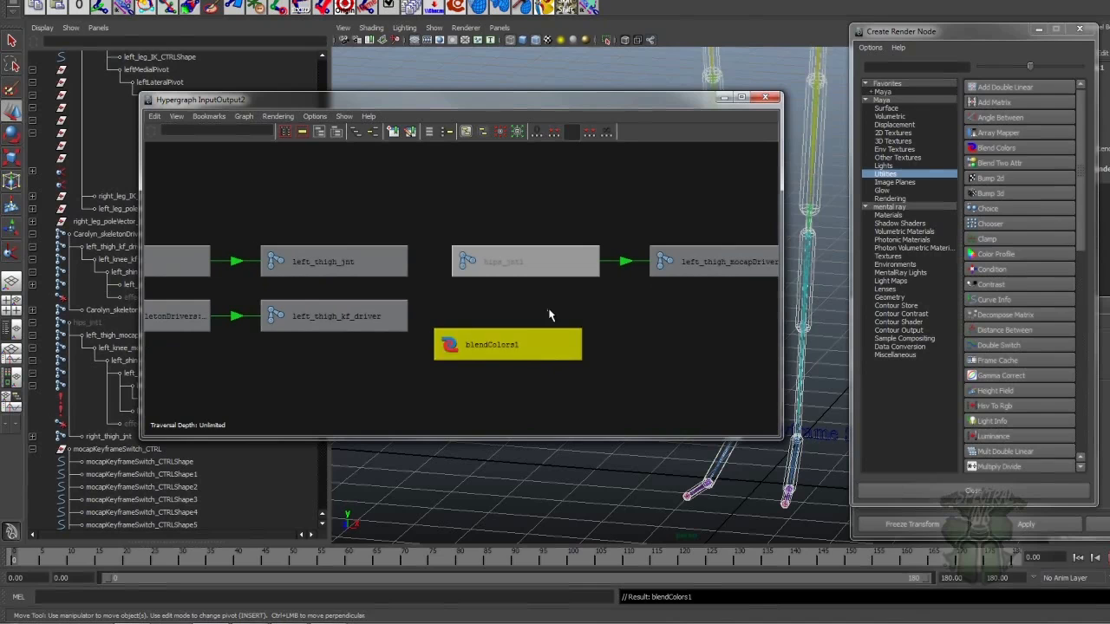
{"action": "right_click", "coordinate": [400, 320]}
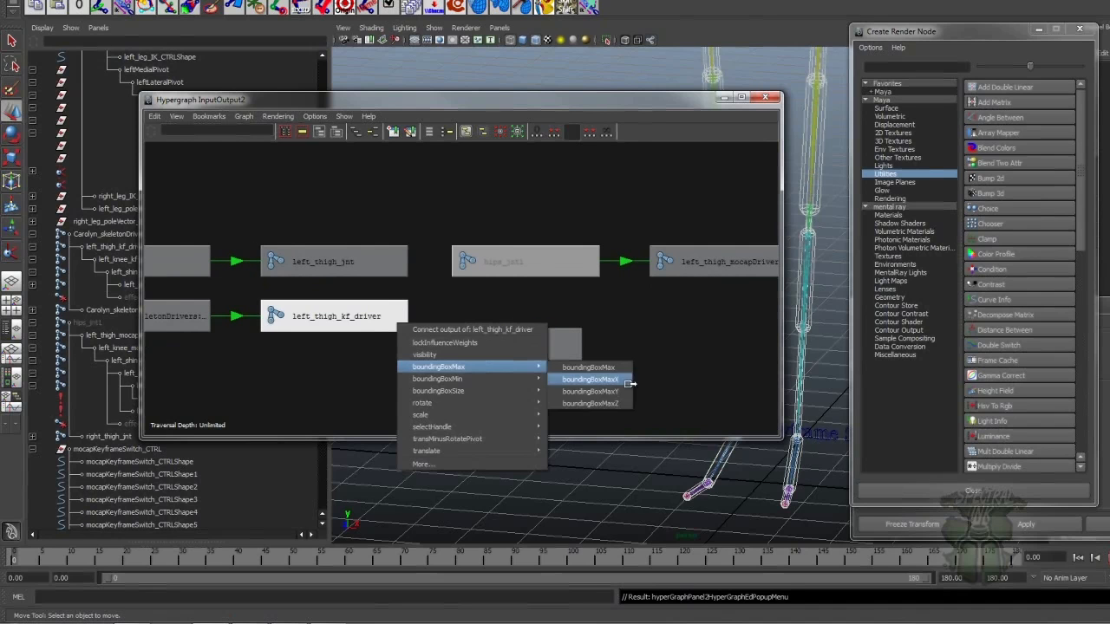
{"action": "mouse_move", "coordinate": [523, 399]}
{"action": "left_click", "coordinate": [574, 415]}
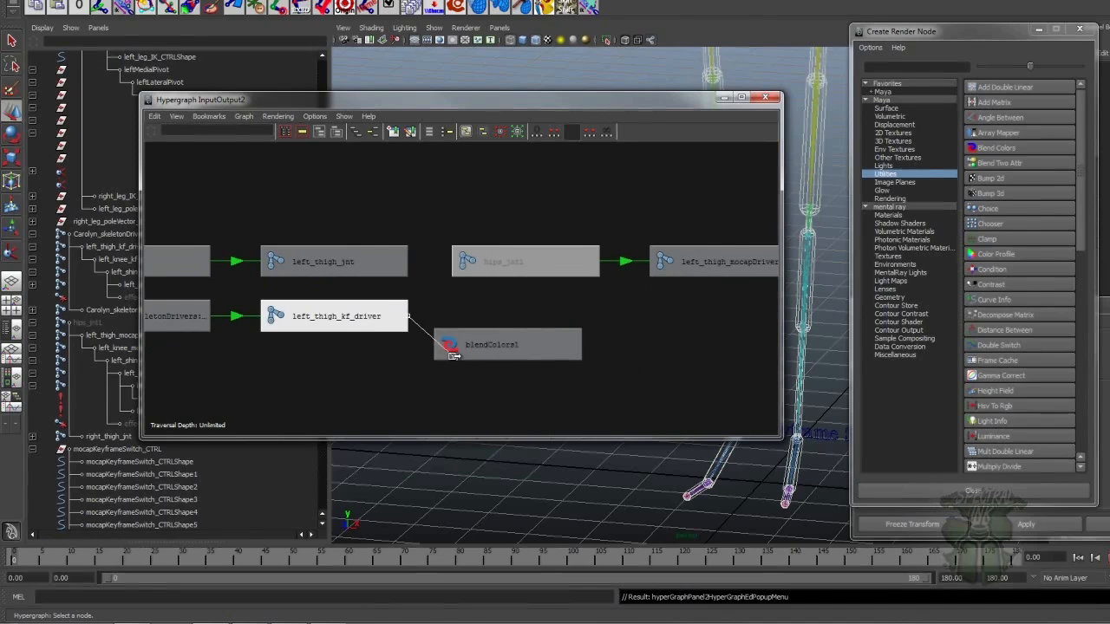
{"action": "left_click", "coordinate": [474, 345]}
{"action": "mouse_move", "coordinate": [566, 403]}
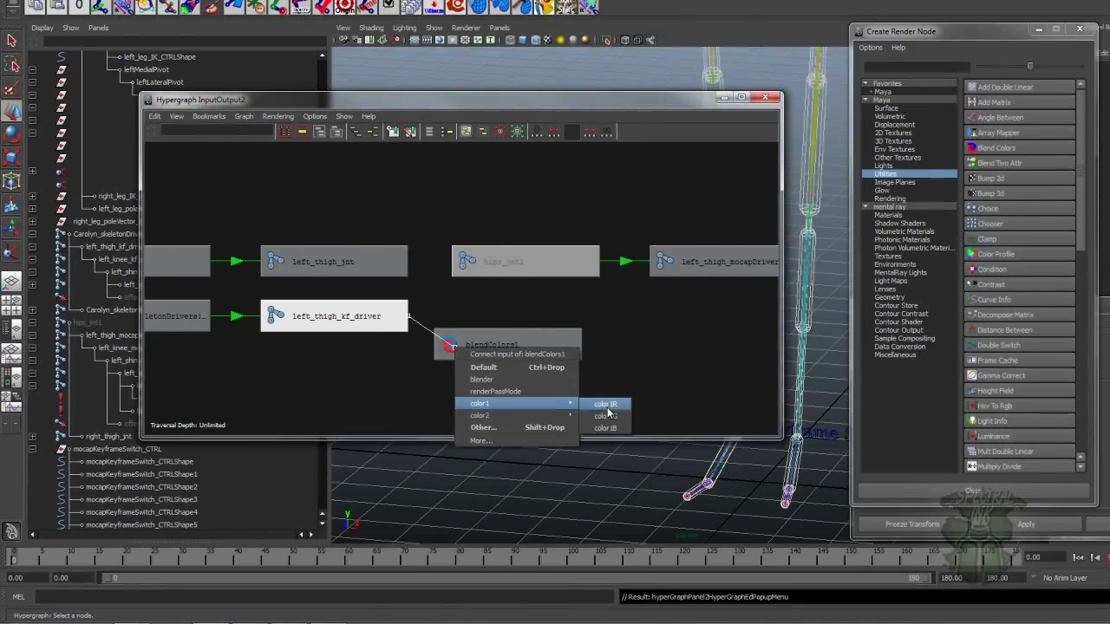
{"action": "left_click", "coordinate": [607, 402]}
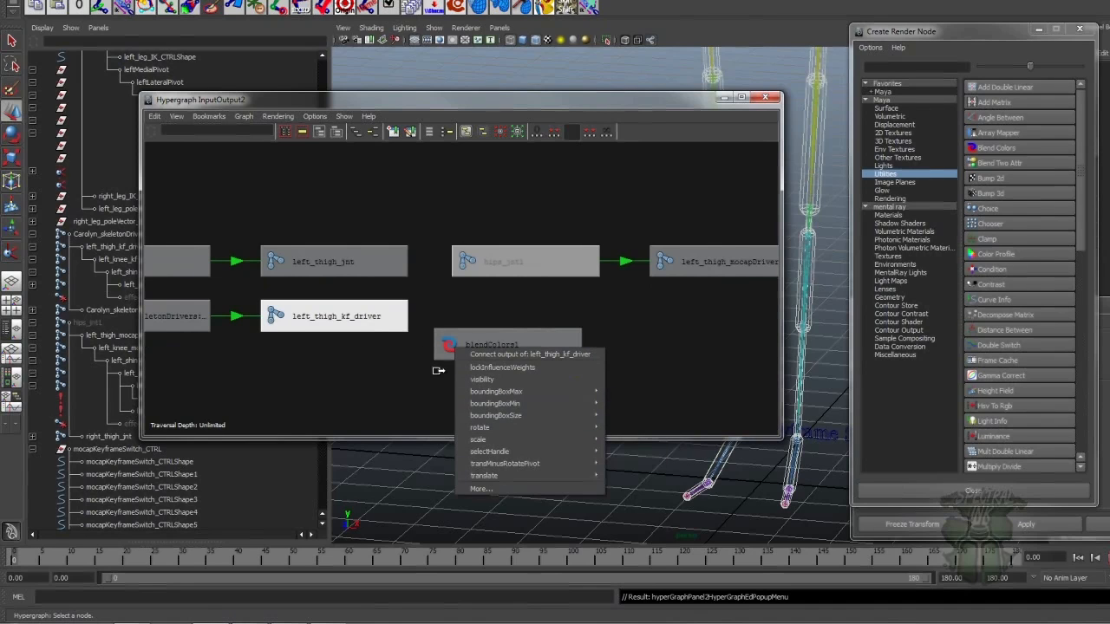
Turn on the display of auxiliary nodes in the Hypergraph.
{"action": "left_click", "coordinate": [392, 329]}
{"action": "left_click", "coordinate": [394, 325]}
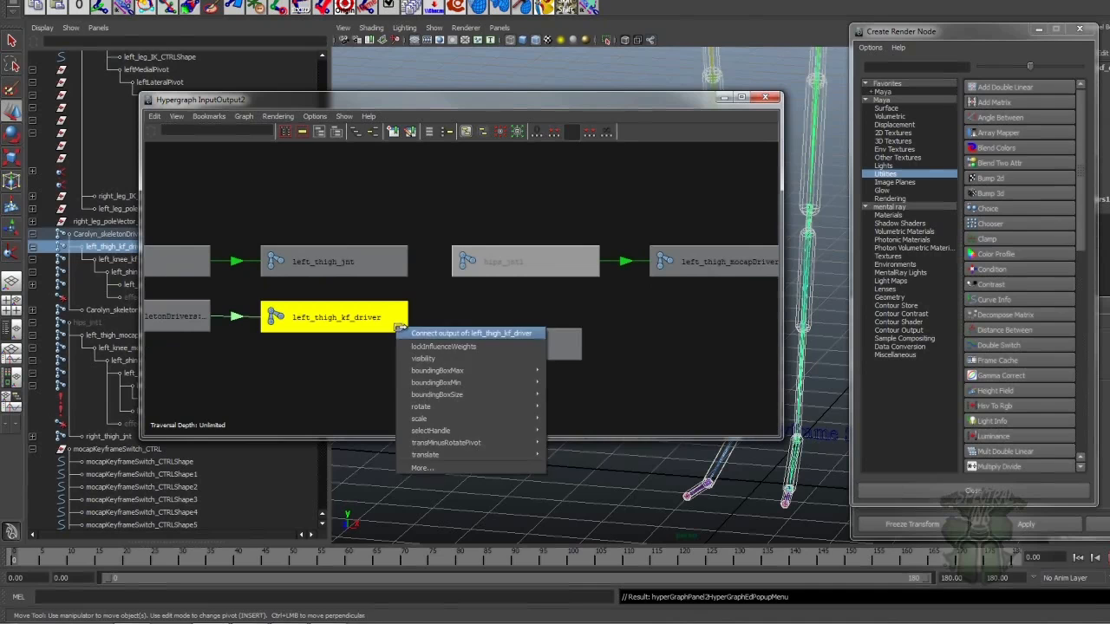
{"action": "left_click", "coordinate": [448, 213]}
{"action": "left_click", "coordinate": [276, 117]}
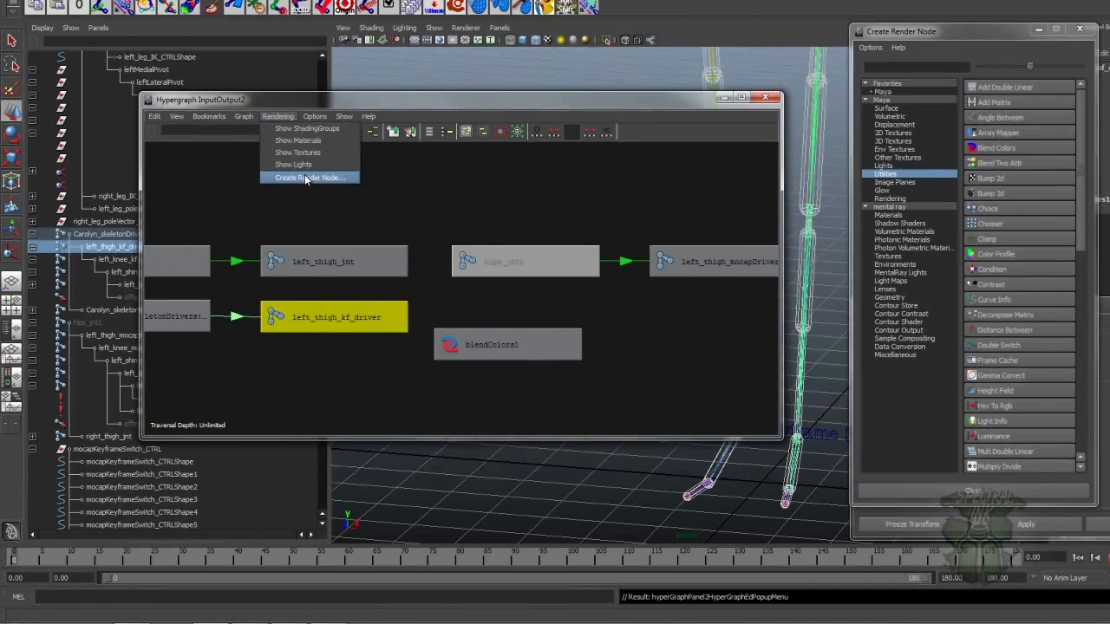
{"action": "mouse_move", "coordinate": [323, 118]}
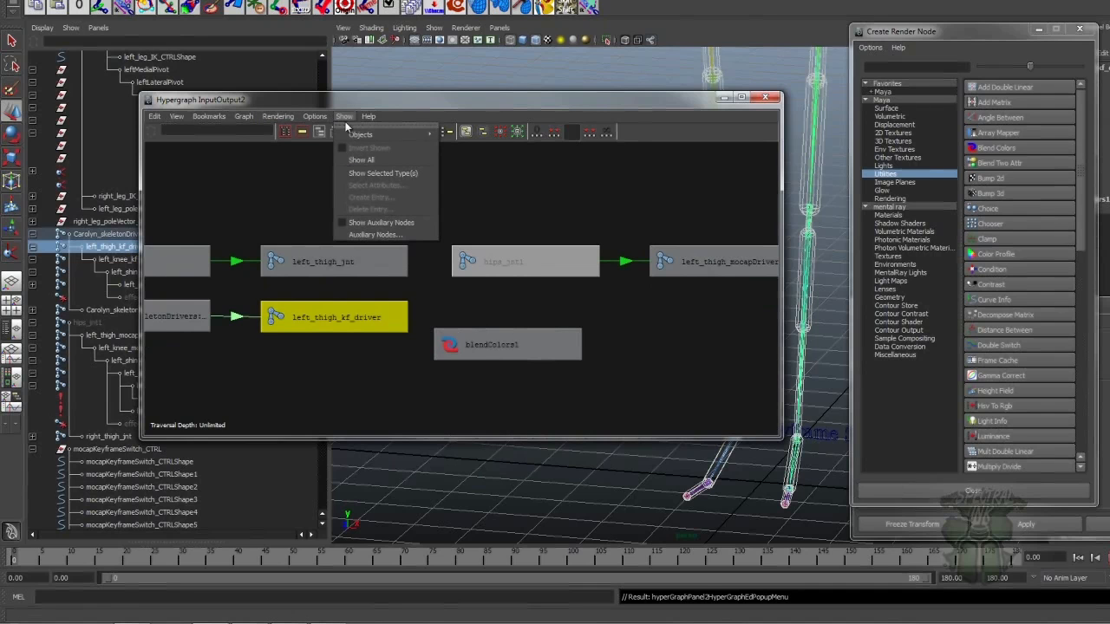
{"action": "left_click", "coordinate": [374, 224]}
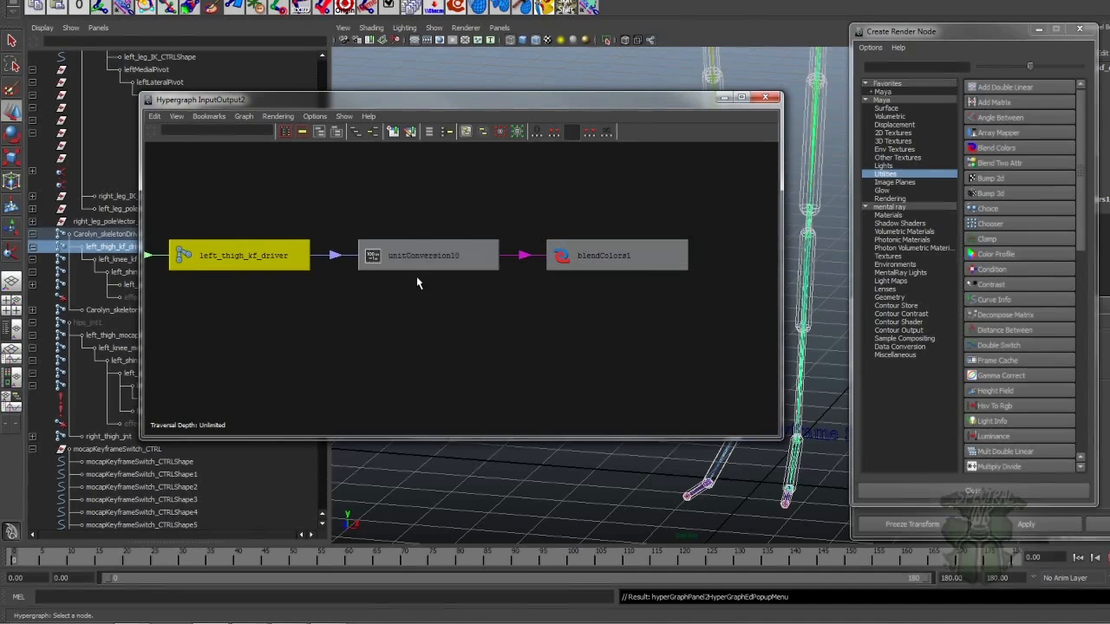
Connect left_thigh_kf_driver's rotateY output to the color1G input of blendColors1.
{"action": "right_click_drag", "start_coordinate": [569, 231], "coordinate": [520, 220], "text": "alt"}
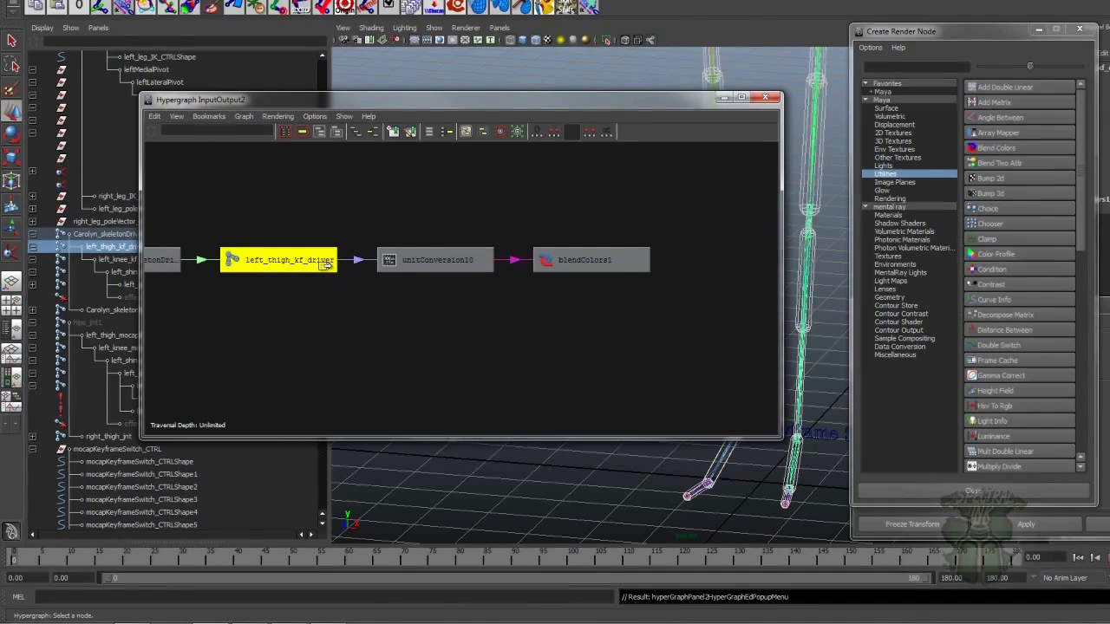
{"action": "right_click", "coordinate": [327, 264]}
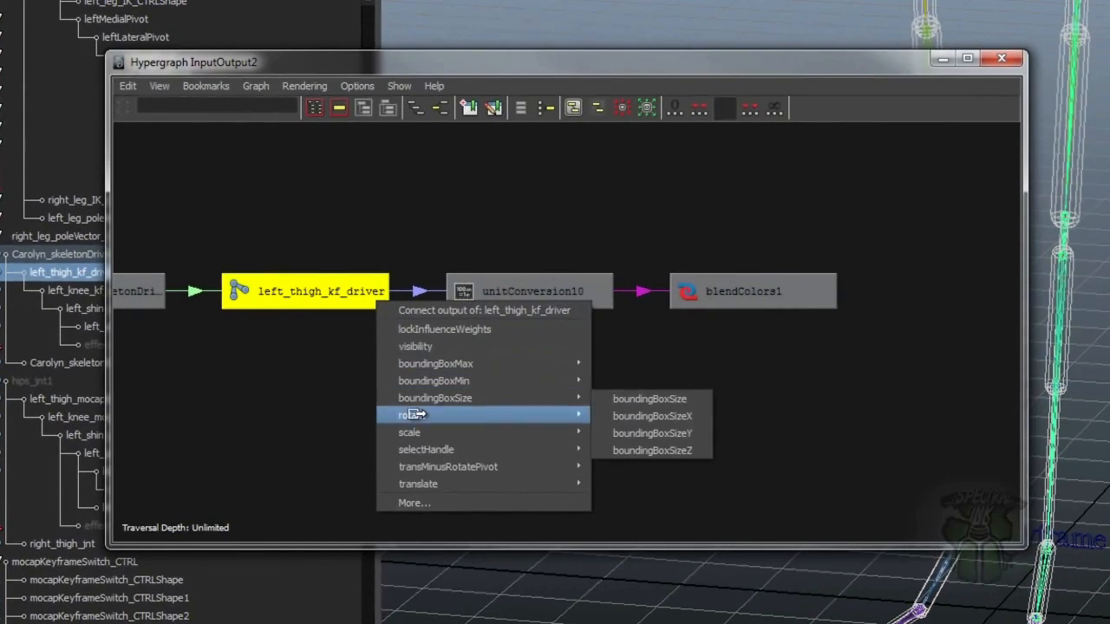
{"action": "mouse_move", "coordinate": [380, 364]}
{"action": "mouse_move", "coordinate": [505, 419]}
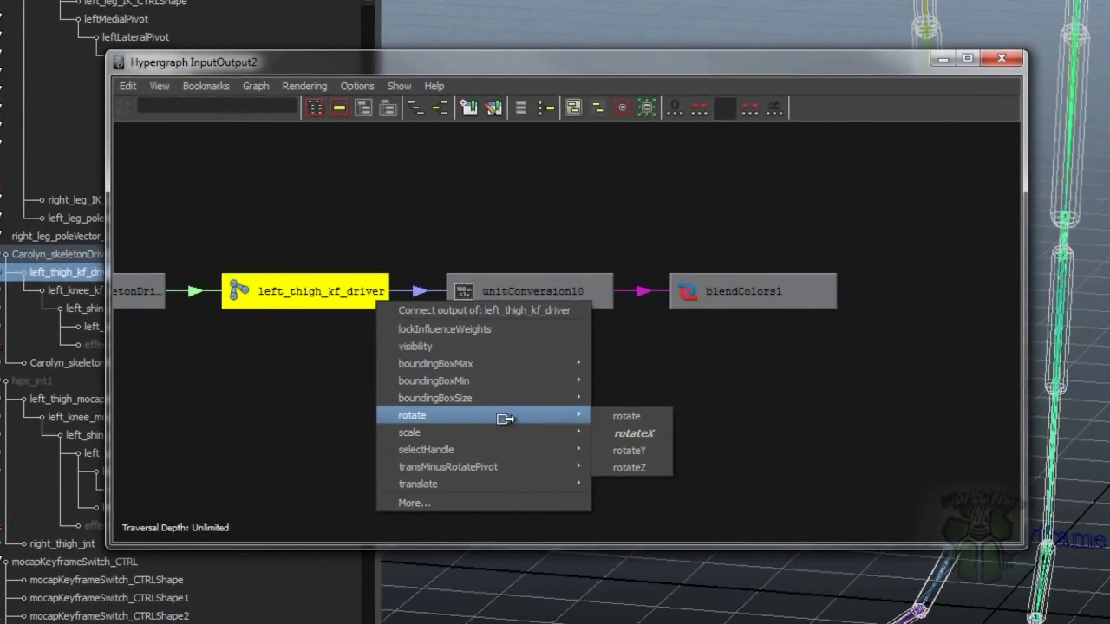
{"action": "left_click", "coordinate": [661, 457]}
{"action": "left_click", "coordinate": [698, 292]}
{"action": "mouse_move", "coordinate": [859, 375]}
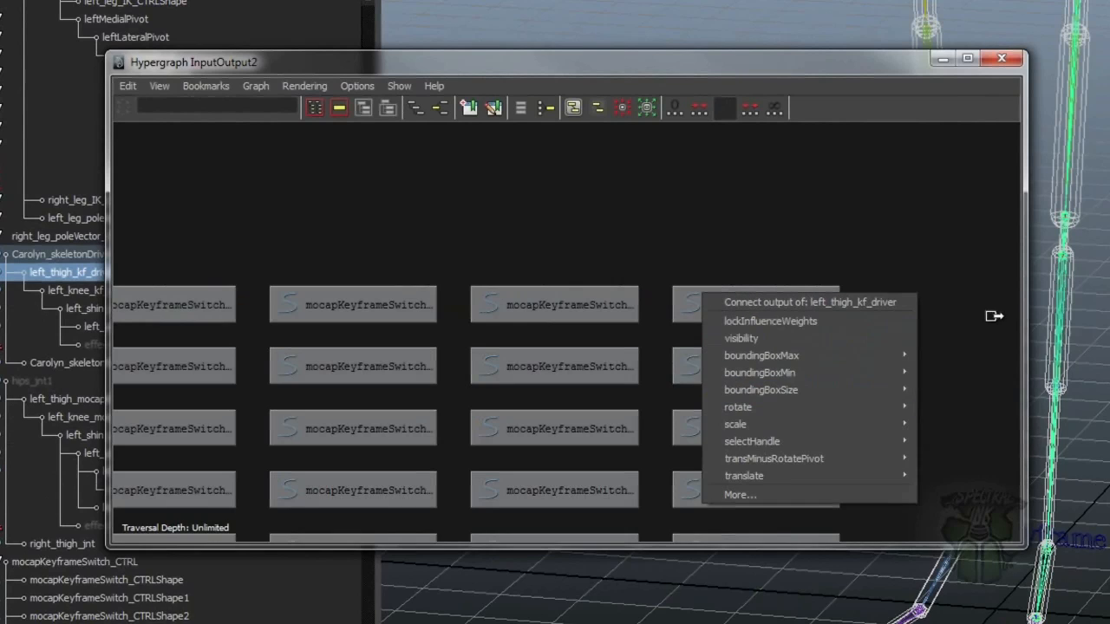
{"action": "left_click", "coordinate": [990, 312]}
Connect left_thigh_kf_driver's rotateZ output to the color1B input of blendColors1.
{"action": "middle_click_drag", "start_coordinate": [548, 331], "coordinate": [985, 330], "text": "alt"}
{"action": "right_click_drag", "start_coordinate": [985, 330], "coordinate": [1041, 374], "text": "alt"}
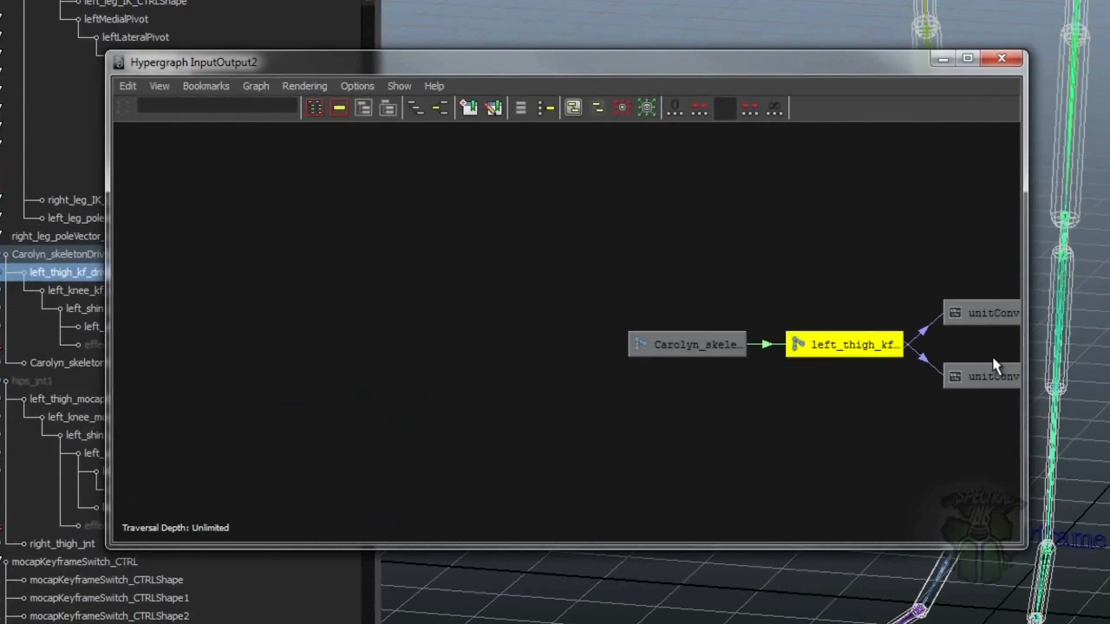
{"action": "middle_click_drag", "start_coordinate": [969, 360], "coordinate": [581, 352], "text": "alt"}
{"action": "right_click_drag", "start_coordinate": [581, 352], "coordinate": [592, 352], "text": "alt"}
{"action": "middle_click_drag", "start_coordinate": [658, 349], "coordinate": [583, 349], "text": "alt"}
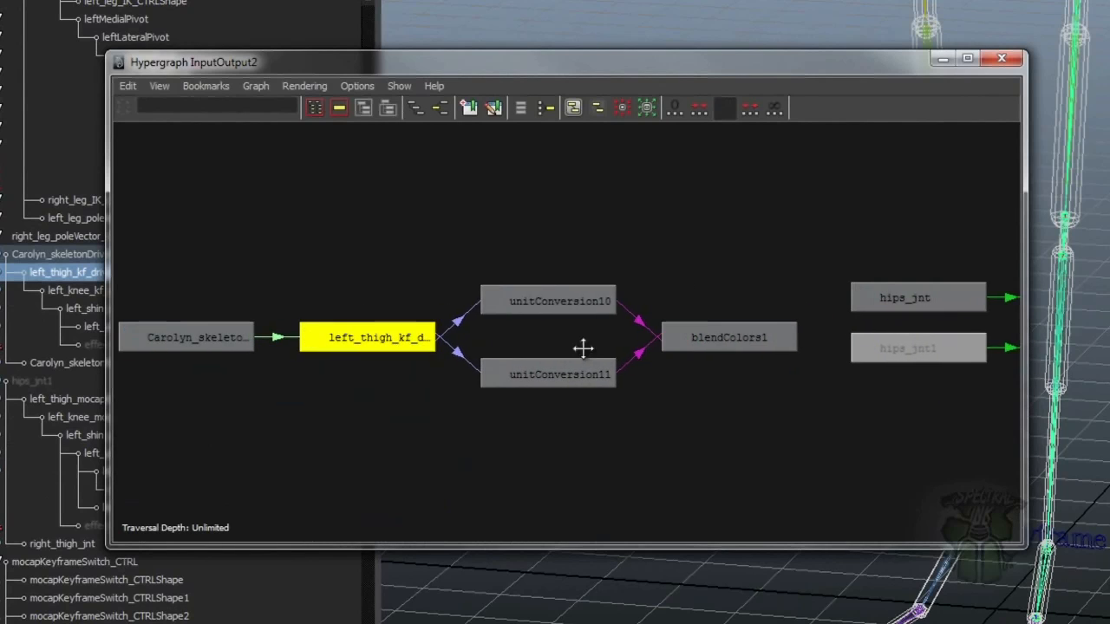
{"action": "left_click", "coordinate": [423, 340]}
{"action": "mouse_move", "coordinate": [607, 460]}
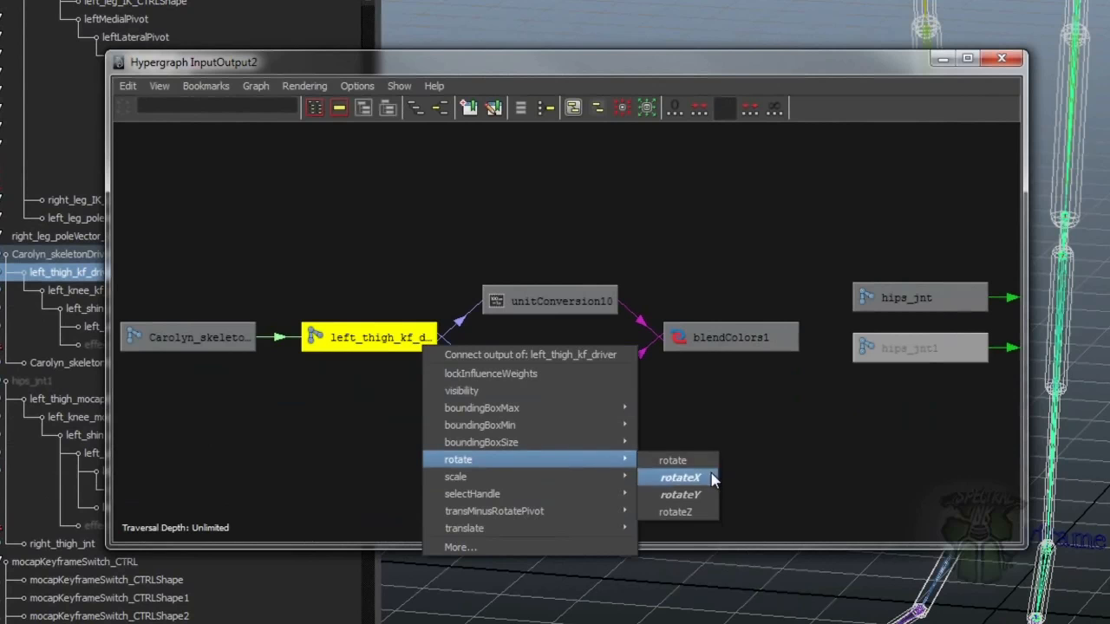
{"action": "left_click", "coordinate": [675, 511]}
{"action": "left_click", "coordinate": [678, 336]}
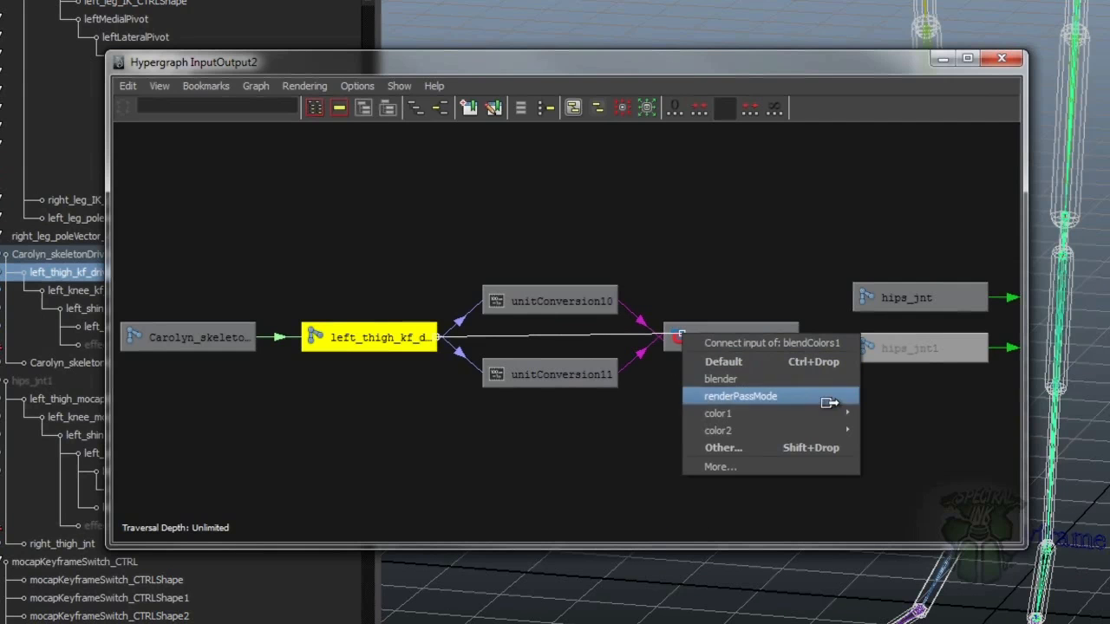
{"action": "mouse_move", "coordinate": [837, 412]}
{"action": "left_click", "coordinate": [918, 451]}
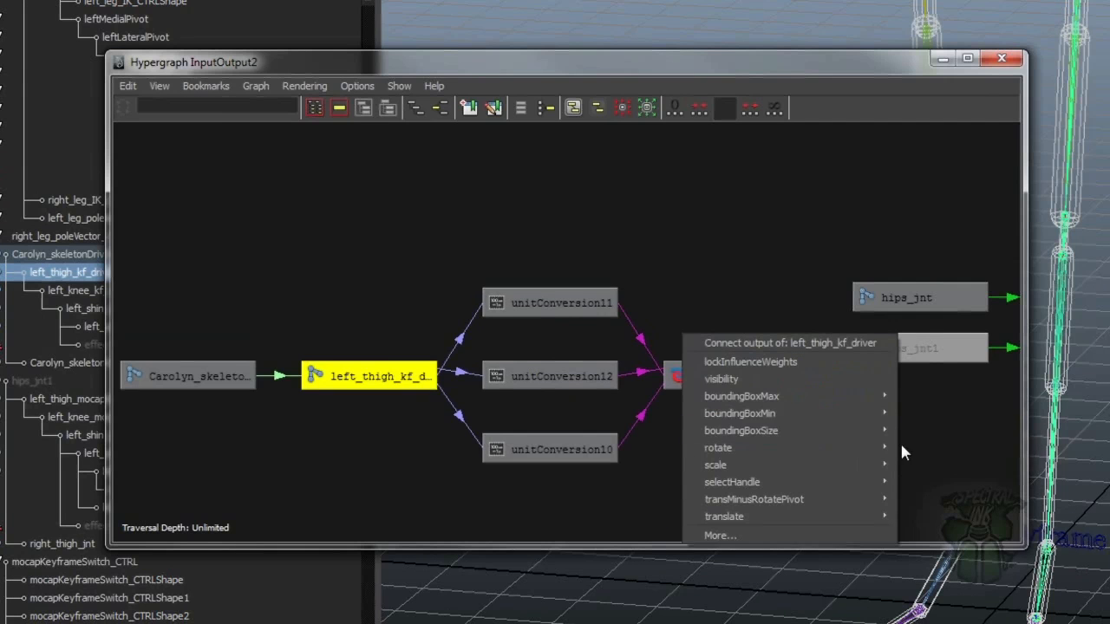
Rearrange the graph so the hips_jnt1 and left_thigh_mocapDriver pair sits below the keyframe driver nodes, in front of blendColors1.
{"action": "middle_click_drag", "start_coordinate": [604, 363], "coordinate": [595, 319], "text": "alt"}
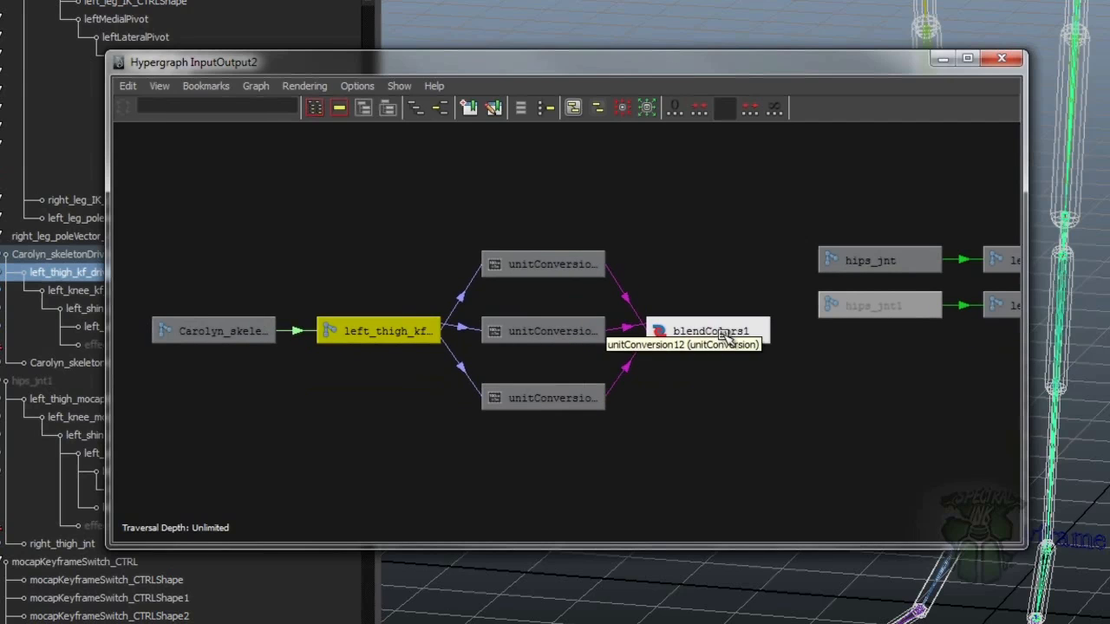
{"action": "left_click_drag", "start_coordinate": [714, 329], "coordinate": [722, 347]}
{"action": "scroll", "coordinate": [730, 337], "scroll_direction": "down", "scroll_amount": 3}
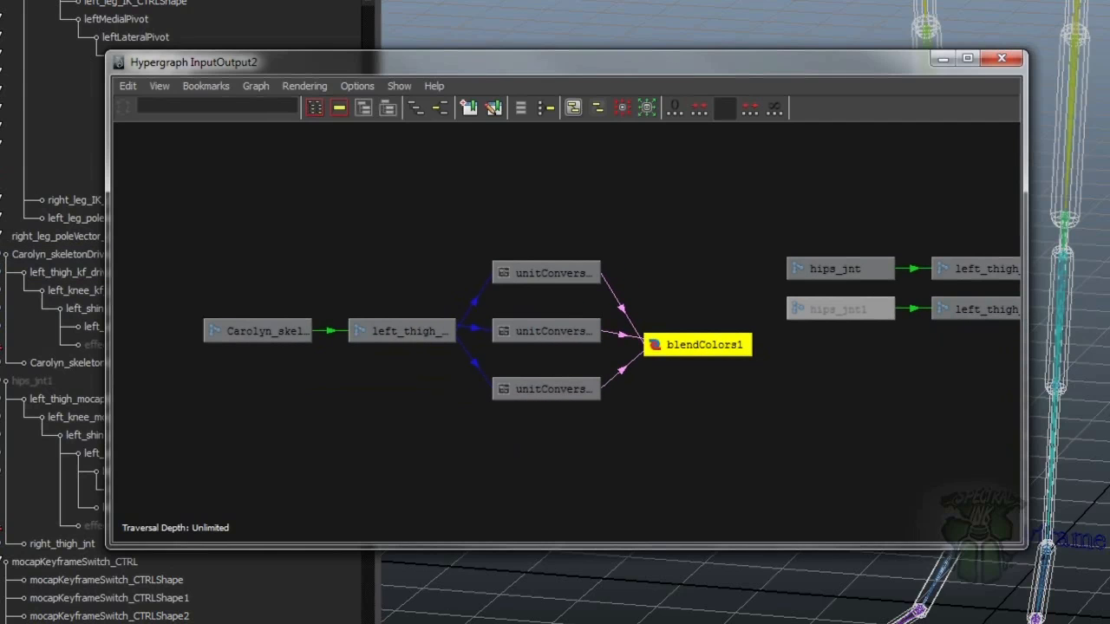
{"action": "scroll", "coordinate": [798, 372], "scroll_direction": "up", "scroll_amount": 5}
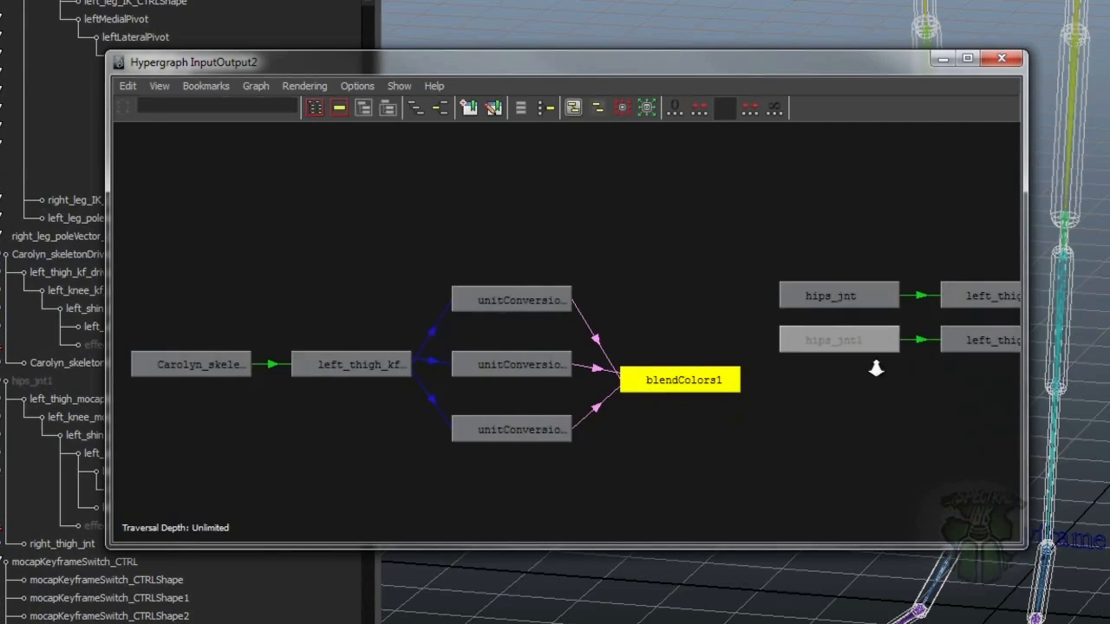
{"action": "left_click_drag", "start_coordinate": [652, 241], "coordinate": [910, 321]}
{"action": "left_click_drag", "start_coordinate": [884, 394], "coordinate": [257, 444]}
{"action": "scroll", "coordinate": [780, 346], "scroll_direction": "down", "scroll_amount": 3}
{"action": "middle_click_drag", "start_coordinate": [367, 423], "coordinate": [711, 400], "text": "alt"}
{"action": "right_click_drag", "start_coordinate": [711, 400], "coordinate": [865, 417], "text": "alt"}
{"action": "middle_click_drag", "start_coordinate": [754, 407], "coordinate": [701, 371], "text": "alt"}
{"action": "left_click_drag", "start_coordinate": [319, 382], "coordinate": [609, 478]}
{"action": "left_click_drag", "start_coordinate": [606, 436], "coordinate": [568, 474]}
{"action": "right_click_drag", "start_coordinate": [629, 447], "coordinate": [595, 395], "text": "alt"}
{"action": "middle_click_drag", "start_coordinate": [595, 395], "coordinate": [539, 366], "text": "alt"}
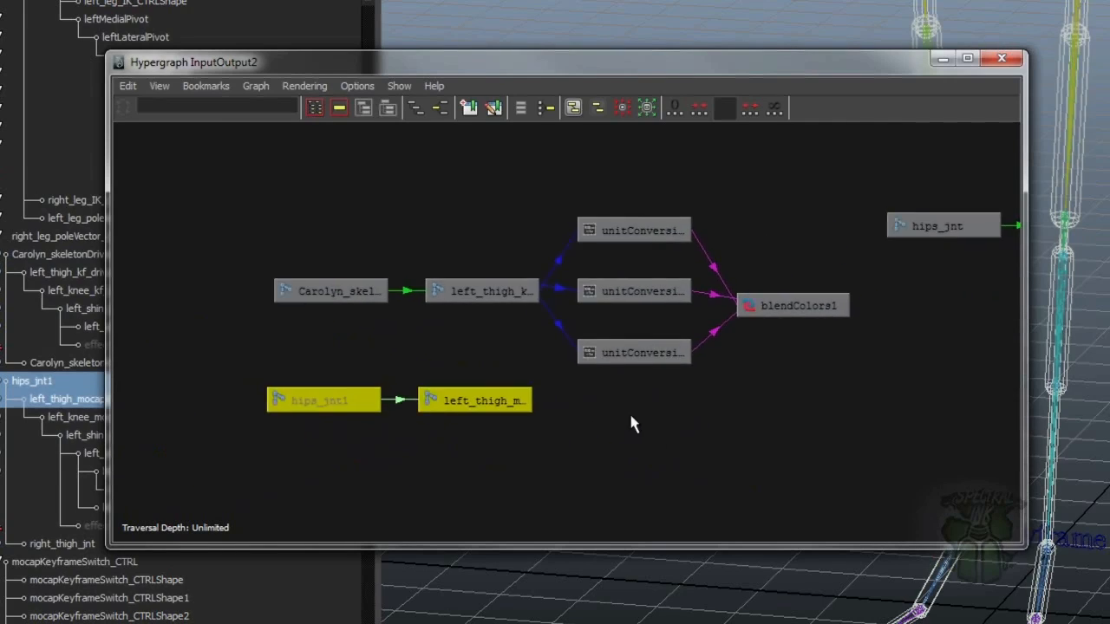
{"action": "left_click", "coordinate": [535, 371]}
Connect left_thigh_mocapDriver's rotateX output to the color2R input of blendColors1.
{"action": "right_click", "coordinate": [522, 405]}
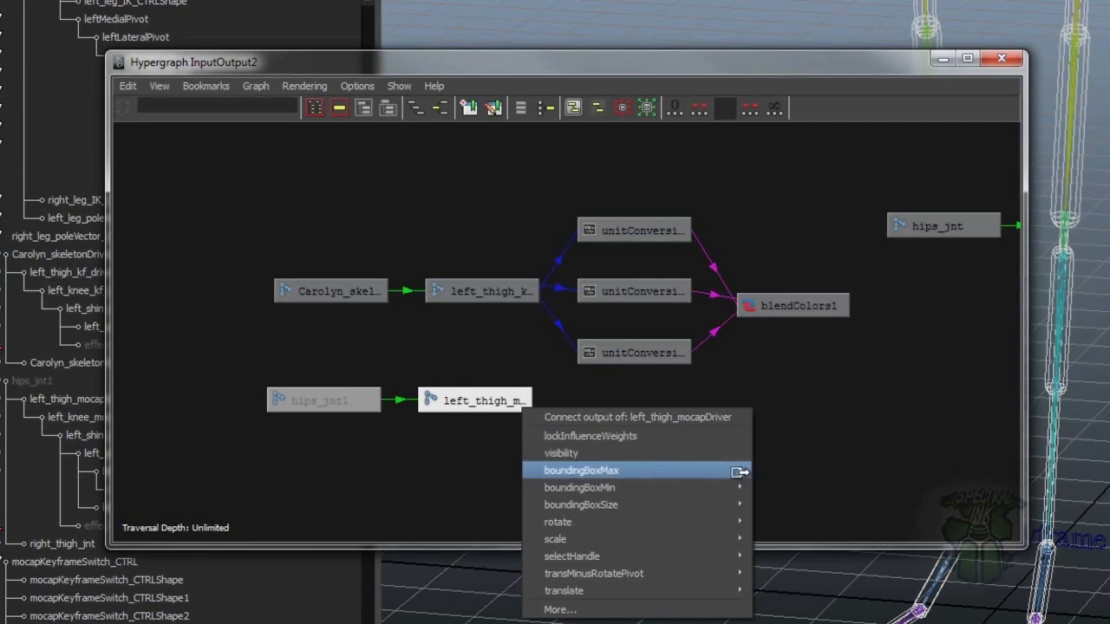
{"action": "mouse_move", "coordinate": [720, 519]}
{"action": "left_click", "coordinate": [807, 540]}
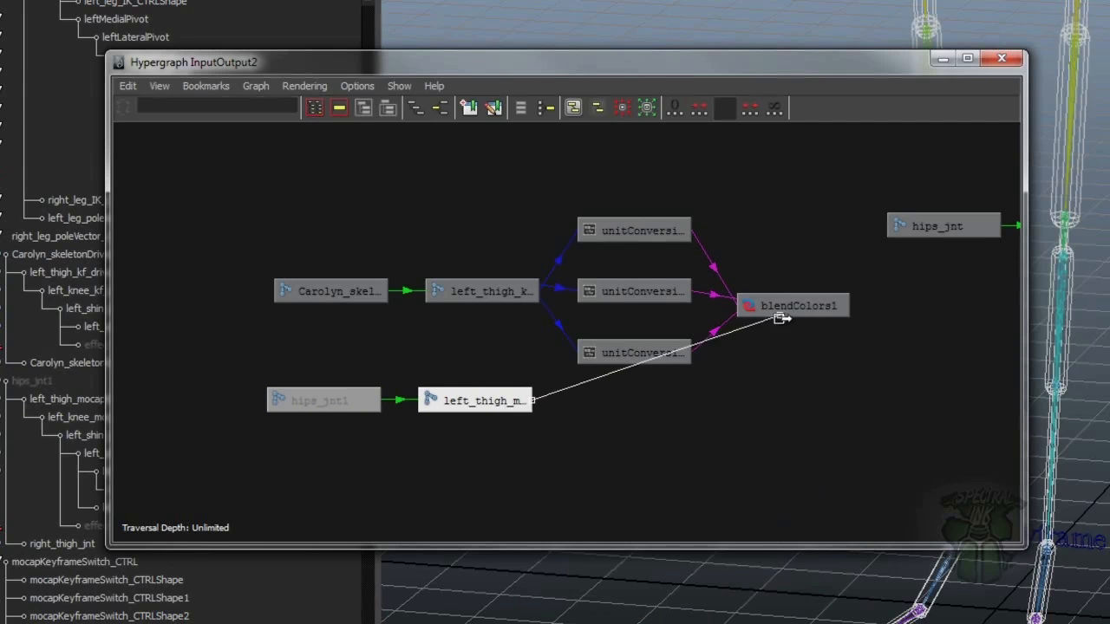
{"action": "left_click", "coordinate": [751, 305]}
{"action": "mouse_move", "coordinate": [918, 407]}
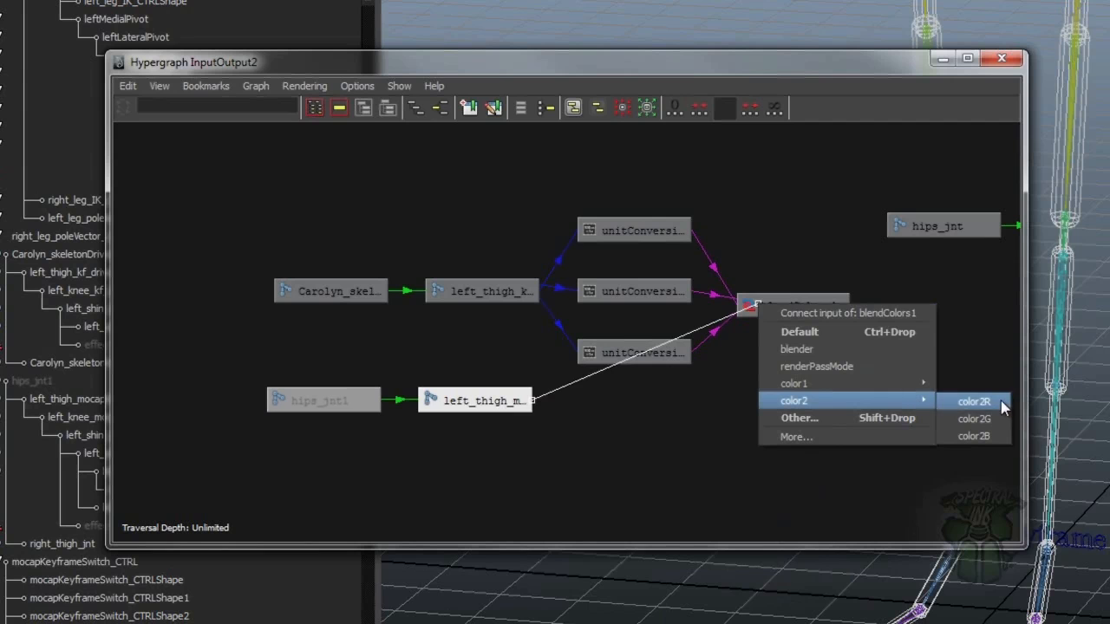
{"action": "left_click", "coordinate": [973, 401]}
{"action": "left_click", "coordinate": [500, 485]}
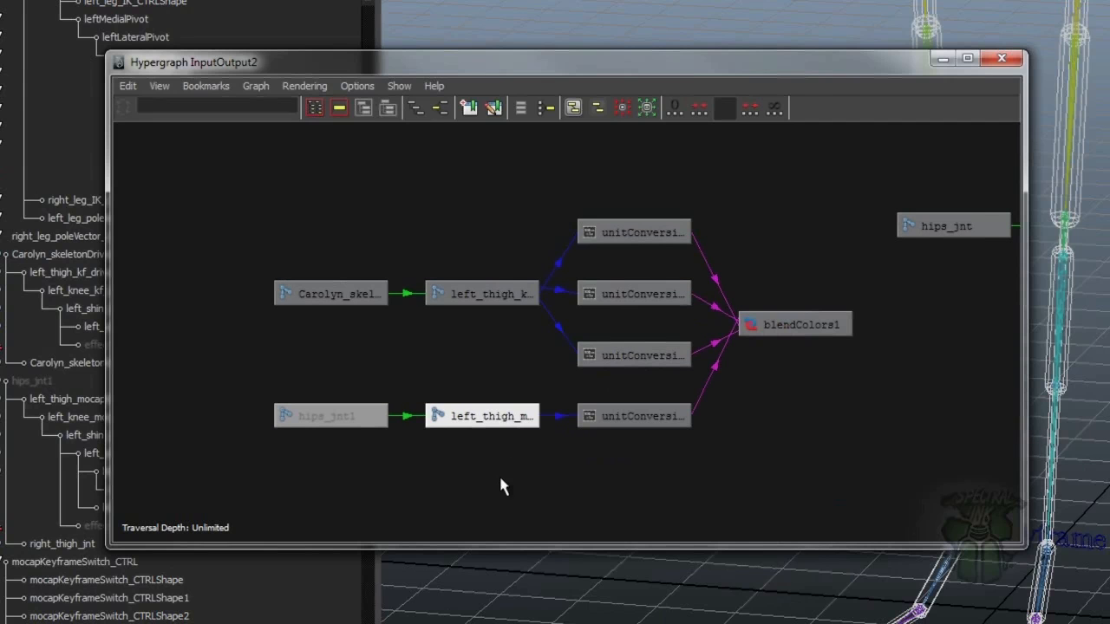
Connect left_thigh_mocapDriver's rotateY output to the color2G input of blendColors1.
{"action": "left_click", "coordinate": [530, 419]}
{"action": "mouse_move", "coordinate": [693, 538]}
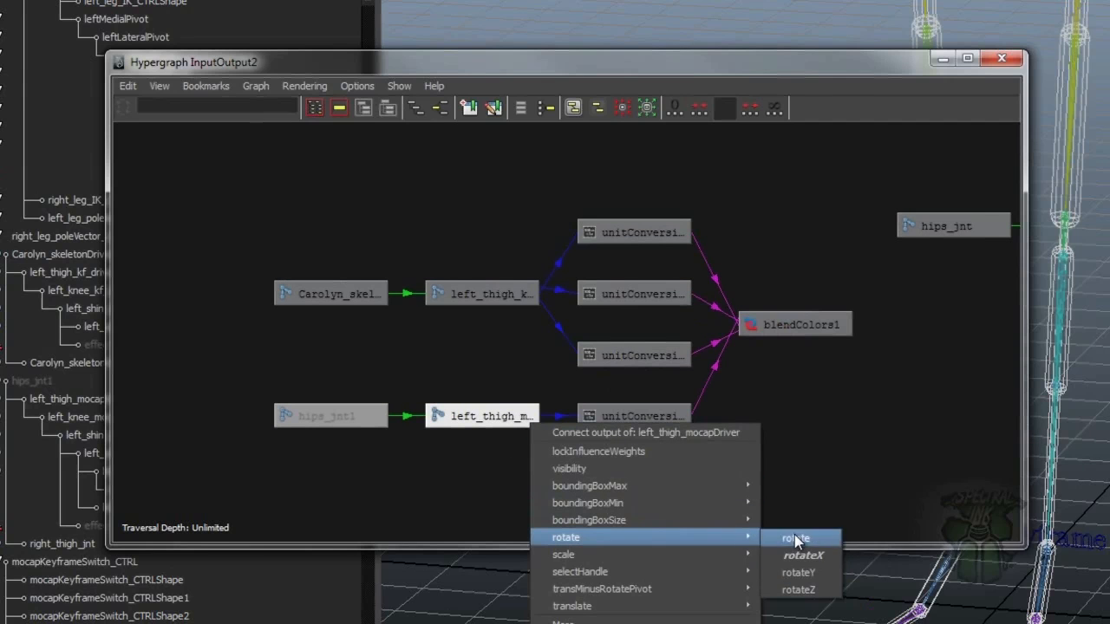
{"action": "left_click", "coordinate": [819, 572]}
{"action": "left_click", "coordinate": [747, 318]}
{"action": "mouse_move", "coordinate": [906, 414]}
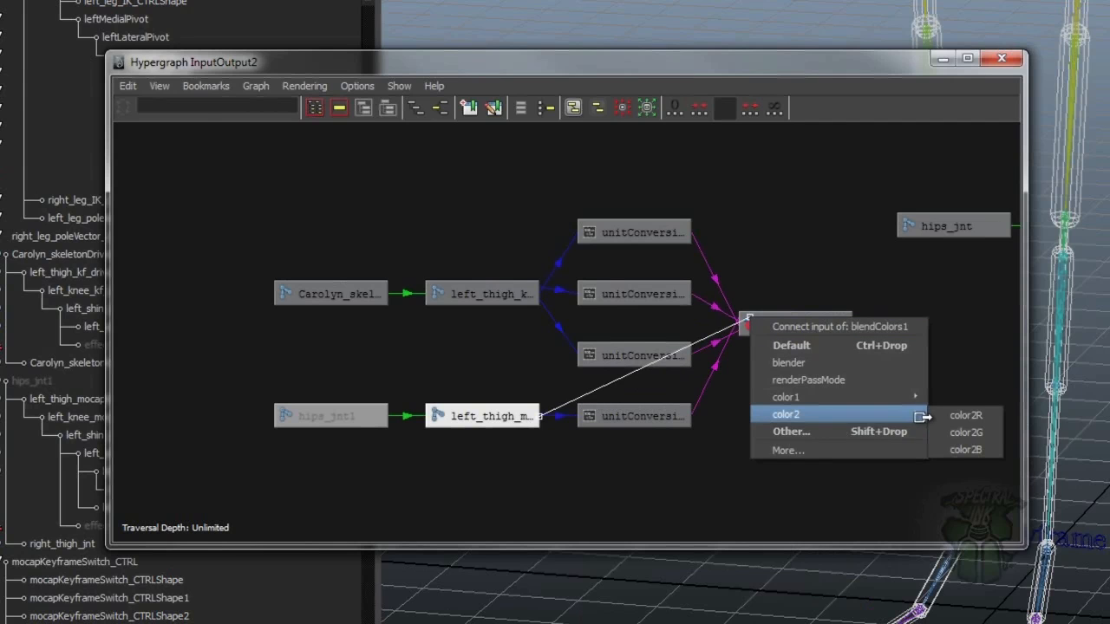
{"action": "left_click", "coordinate": [993, 433]}
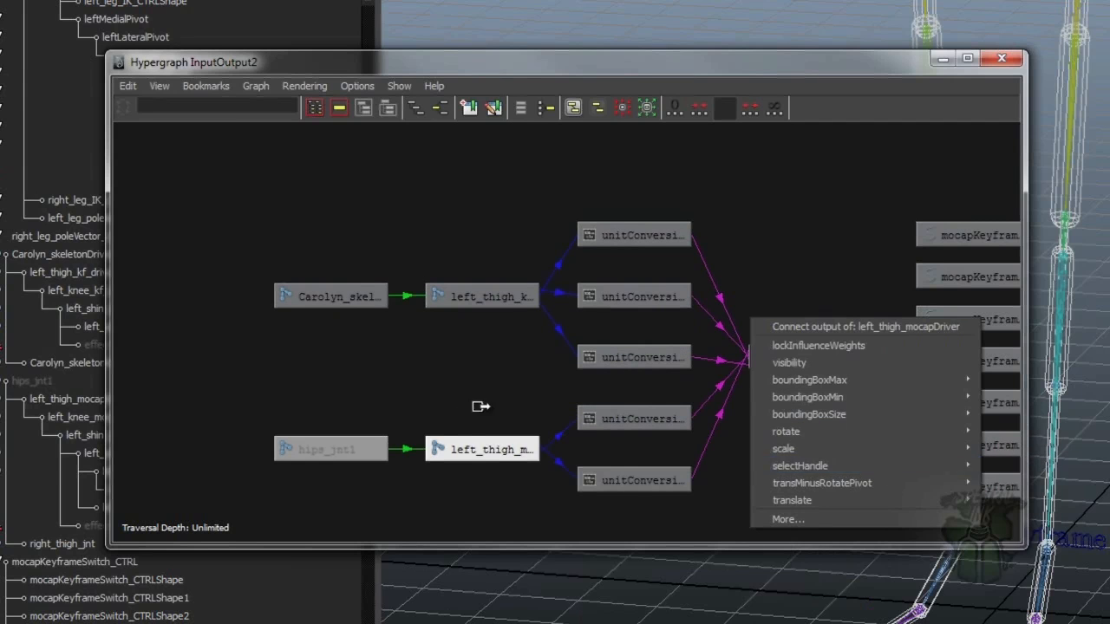
{"action": "left_click", "coordinate": [465, 404]}
Connect left_thigh_mocapDriver's rotateZ output to the color2B input of blendColors1 and check the driver's connected rotate channels.
{"action": "left_click", "coordinate": [473, 426]}
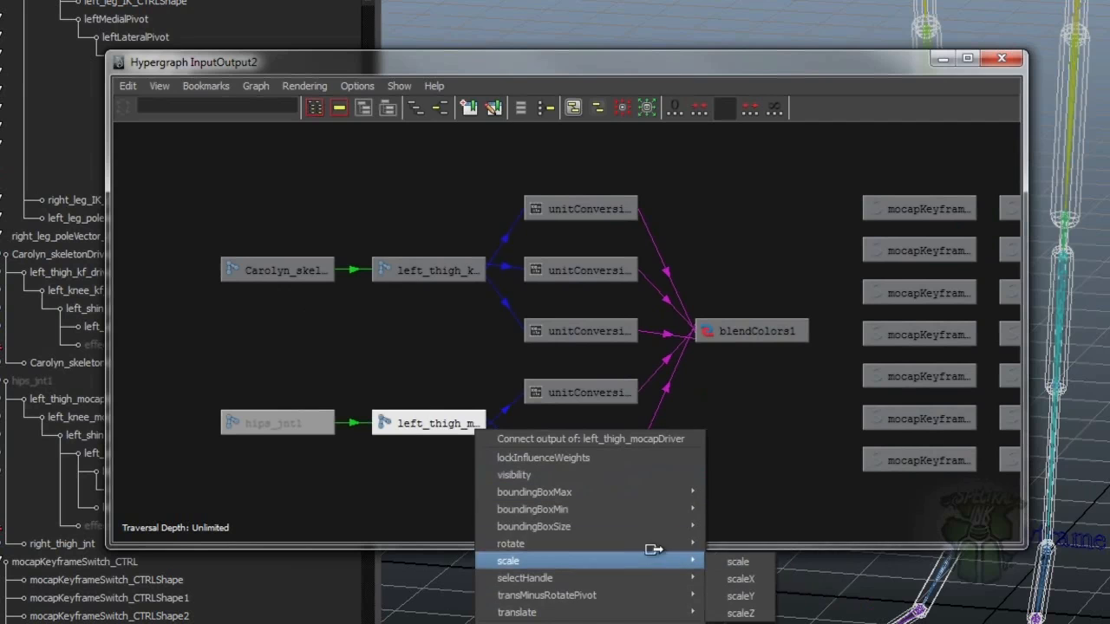
{"action": "mouse_move", "coordinate": [663, 544]}
{"action": "left_click", "coordinate": [744, 597]}
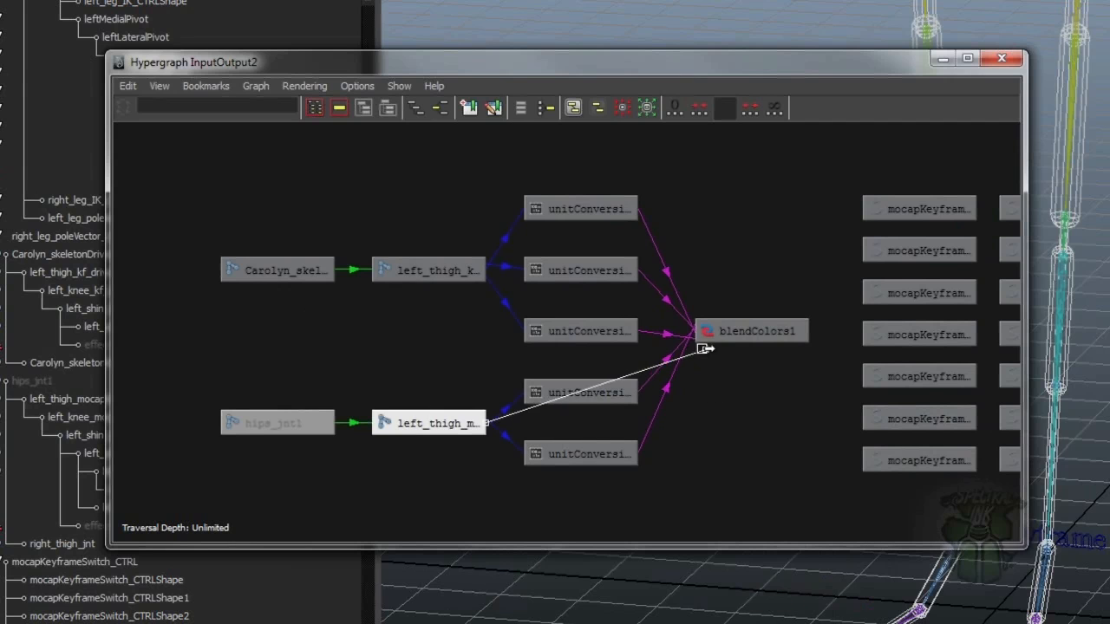
{"action": "left_click", "coordinate": [708, 331]}
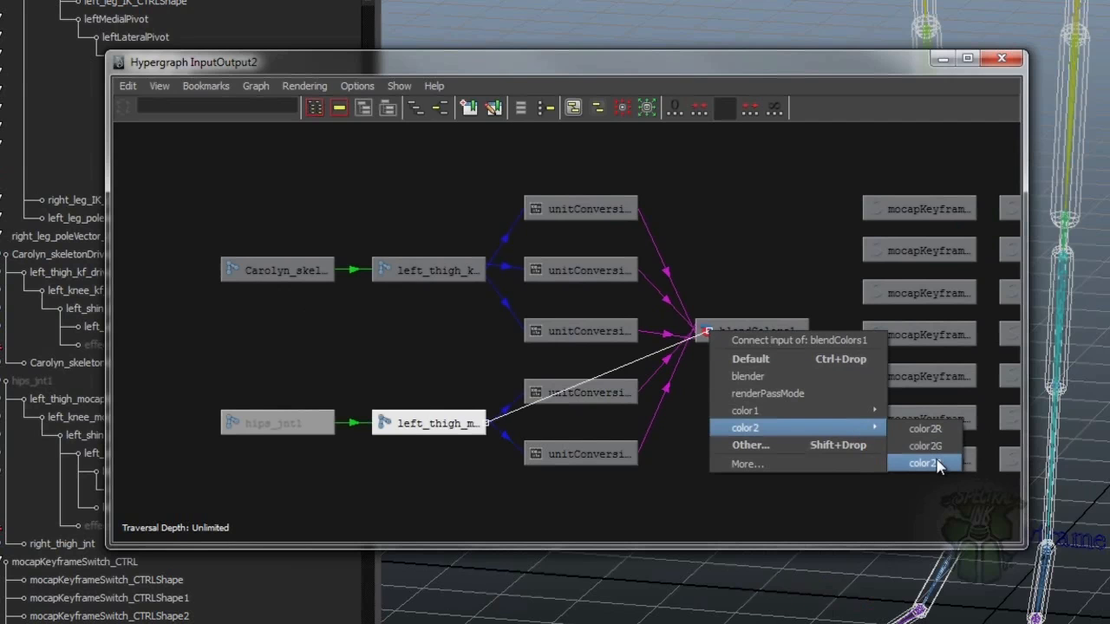
{"action": "left_click", "coordinate": [942, 453]}
{"action": "left_click", "coordinate": [414, 478]}
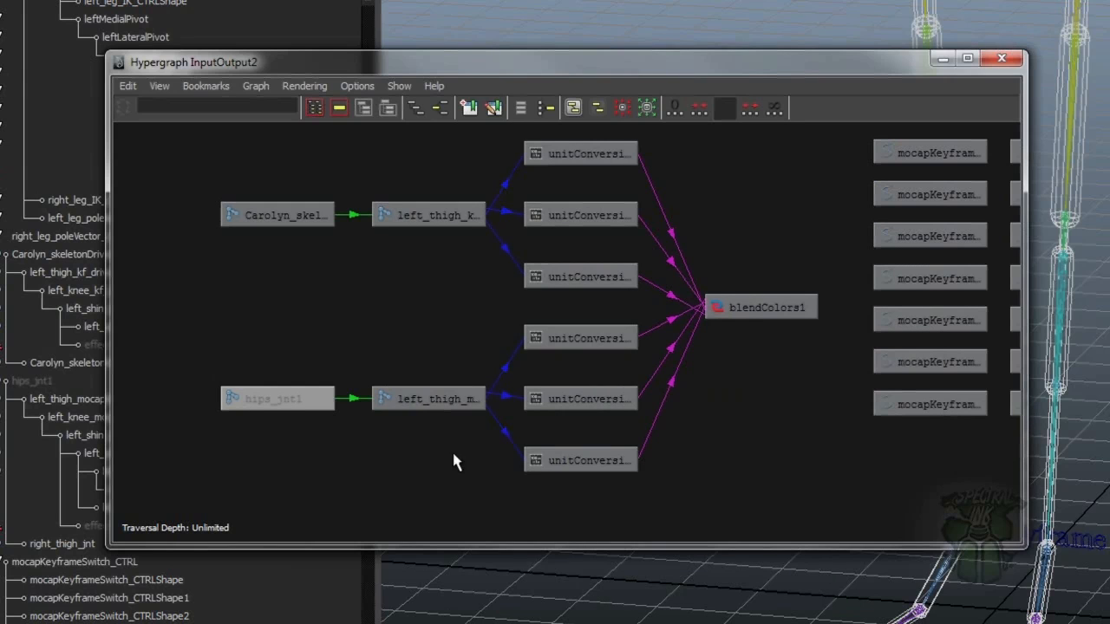
{"action": "left_click", "coordinate": [475, 400]}
{"action": "mouse_move", "coordinate": [633, 520]}
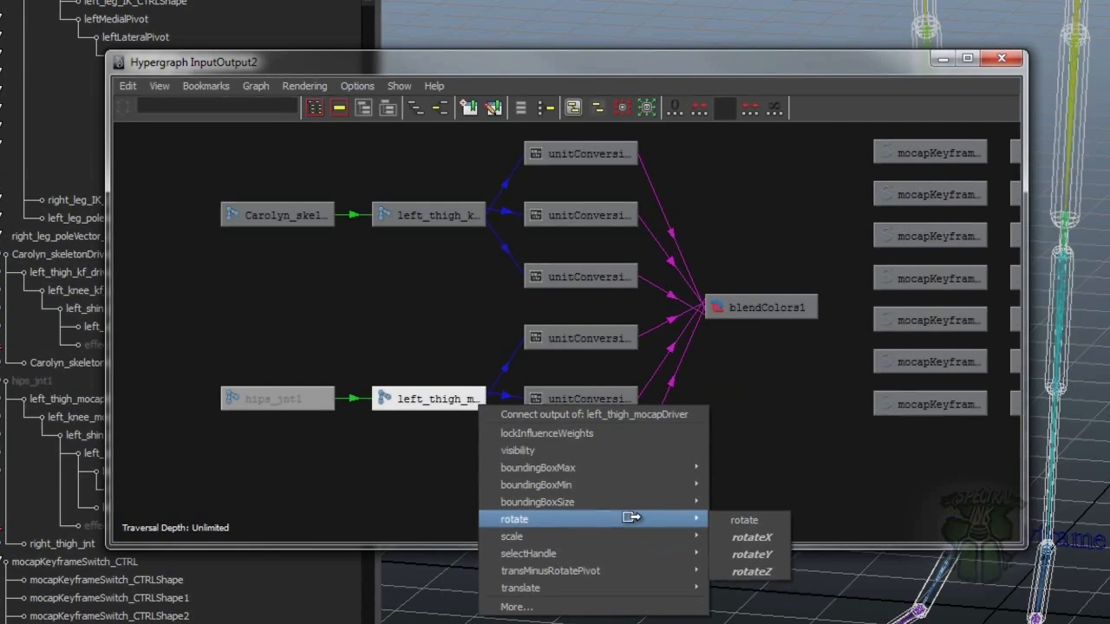
{"action": "left_click", "coordinate": [787, 302]}
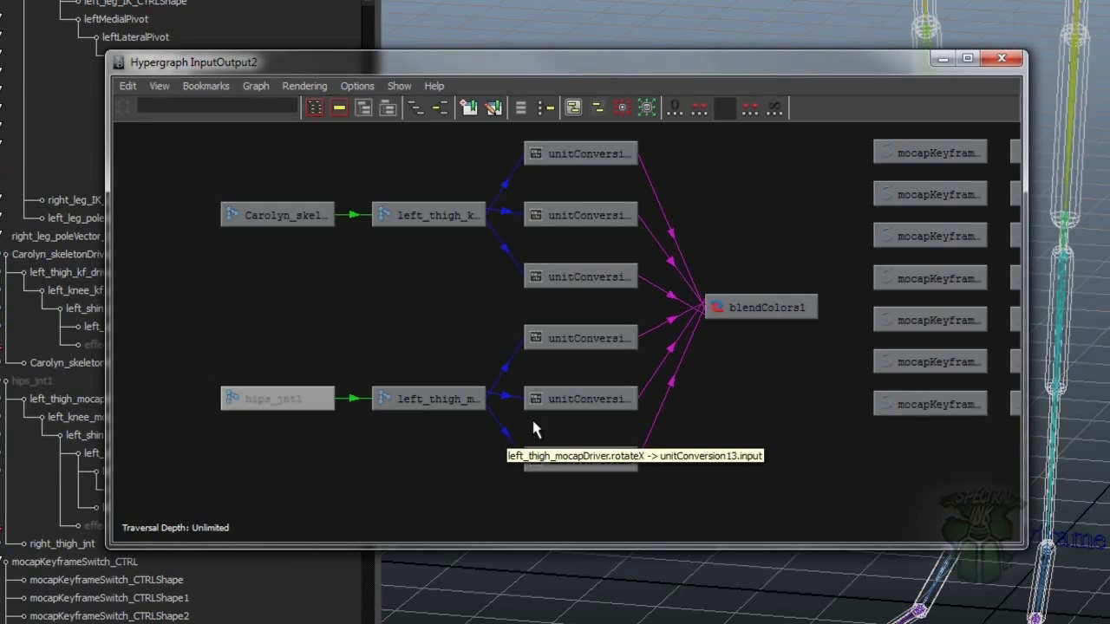
Place the hips_jnt and left_thigh_jnt pair above the blend network and move blendColors1 just beneath them.
{"action": "middle_click_drag", "start_coordinate": [623, 277], "coordinate": [605, 318], "text": "alt"}
{"action": "scroll", "coordinate": [598, 318], "scroll_direction": "down", "scroll_amount": 1}
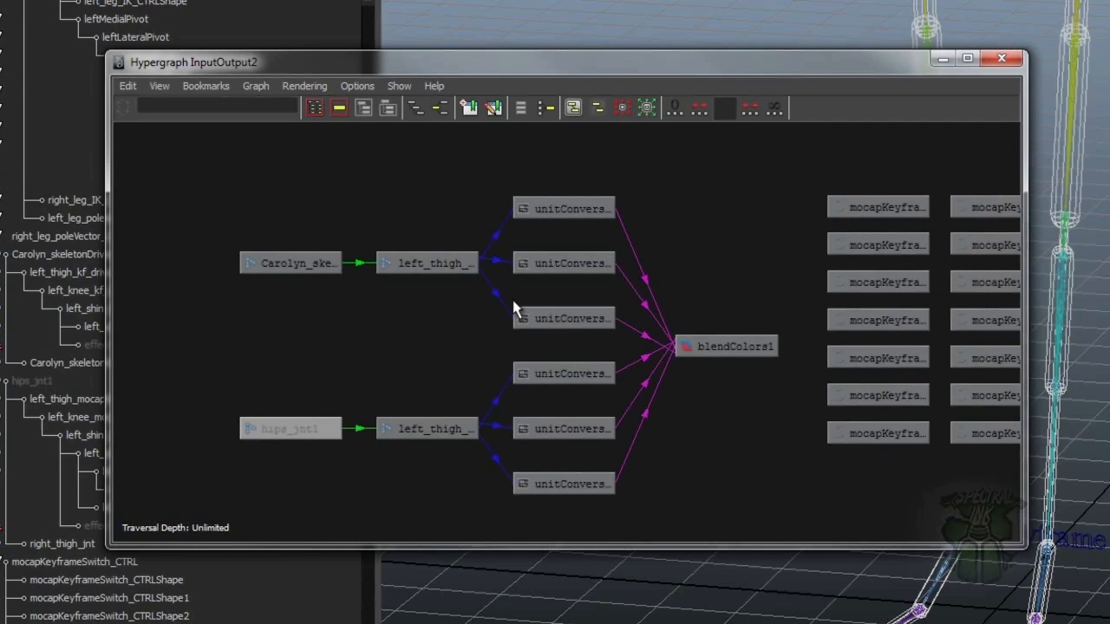
{"action": "left_click_drag", "start_coordinate": [939, 273], "coordinate": [439, 217]}
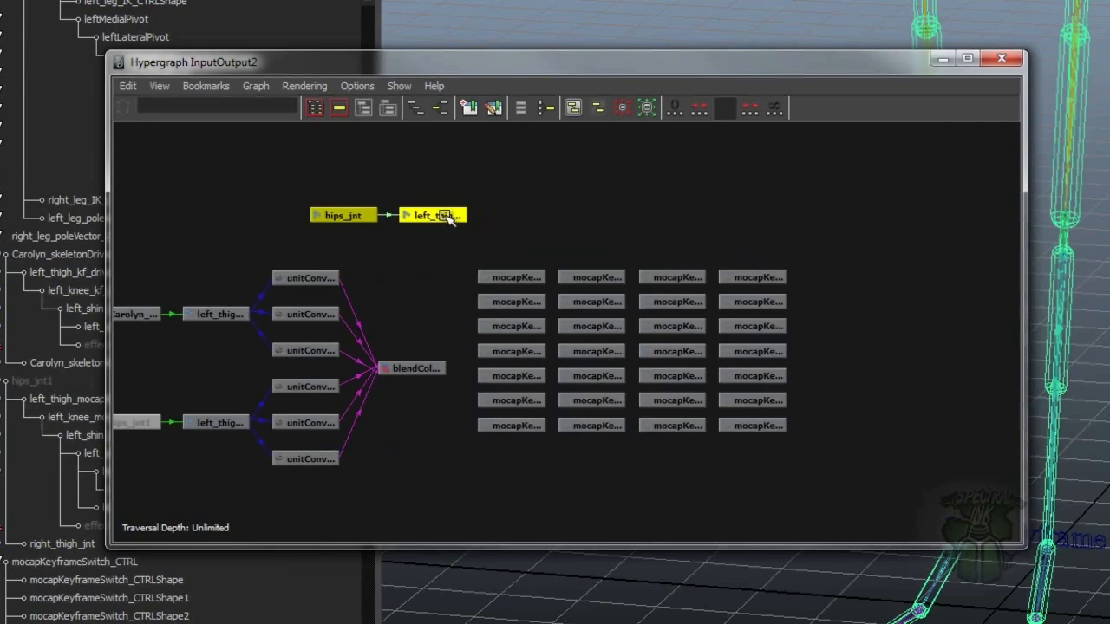
{"action": "right_click_drag", "start_coordinate": [368, 246], "coordinate": [592, 251], "text": "alt"}
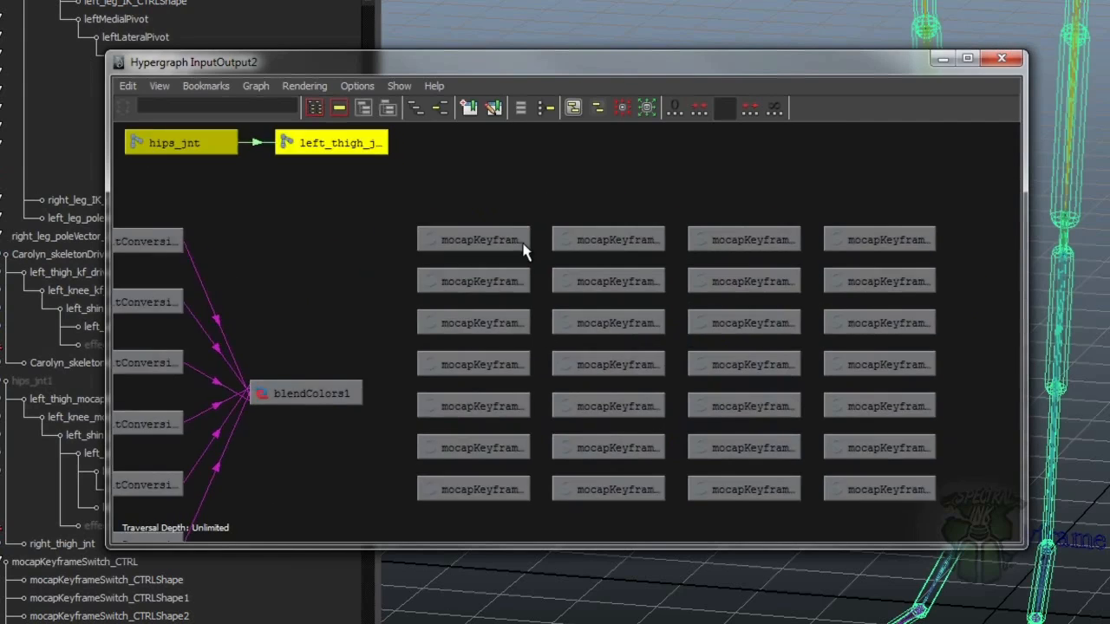
{"action": "middle_click_drag", "start_coordinate": [392, 246], "coordinate": [706, 251], "text": "alt"}
{"action": "right_click_drag", "start_coordinate": [705, 252], "coordinate": [655, 249], "text": "alt"}
{"action": "middle_click_drag", "start_coordinate": [655, 249], "coordinate": [704, 237], "text": "alt"}
{"action": "left_click_drag", "start_coordinate": [687, 374], "coordinate": [631, 221]}
{"action": "middle_click_drag", "start_coordinate": [631, 221], "coordinate": [683, 347], "text": "alt"}
{"action": "right_click_drag", "start_coordinate": [683, 347], "coordinate": [788, 342], "text": "alt"}
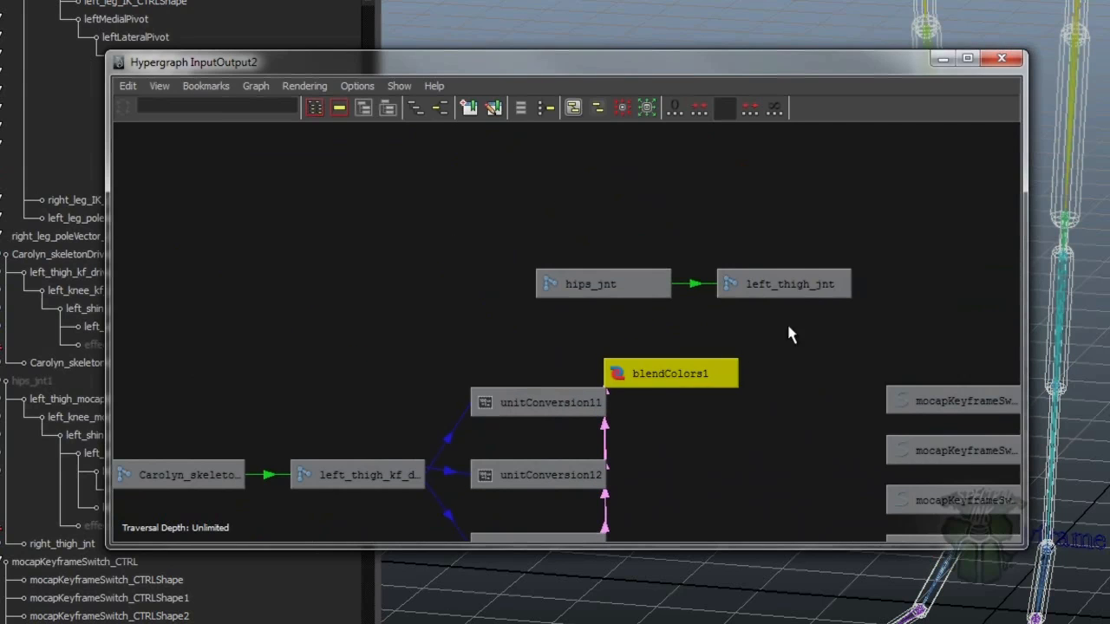
Connect blendColors1's outputG to the rotateY input of left_thigh_jnt.
{"action": "right_click", "coordinate": [720, 374]}
{"action": "mouse_move", "coordinate": [867, 407]}
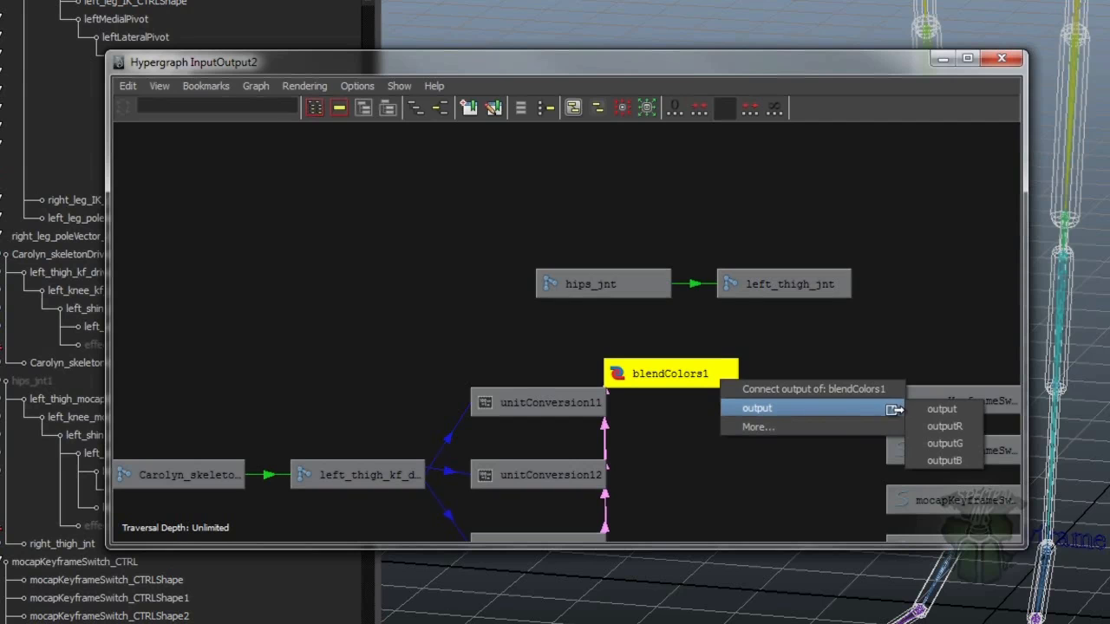
{"action": "left_click", "coordinate": [947, 443]}
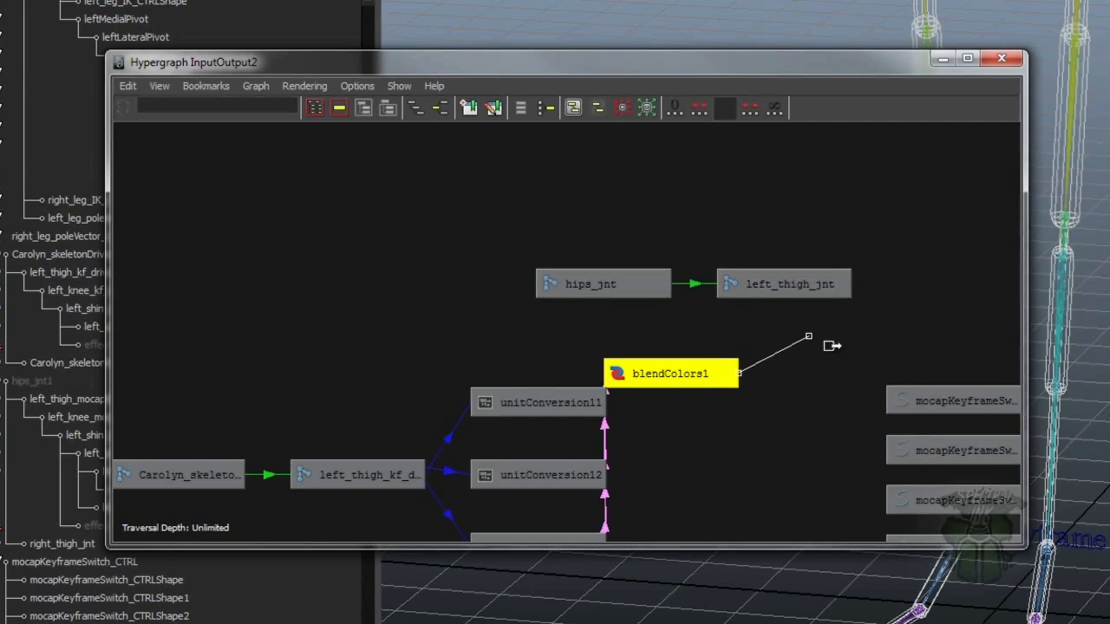
{"action": "left_click", "coordinate": [717, 286]}
{"action": "mouse_move", "coordinate": [858, 381]}
{"action": "mouse_move", "coordinate": [898, 417]}
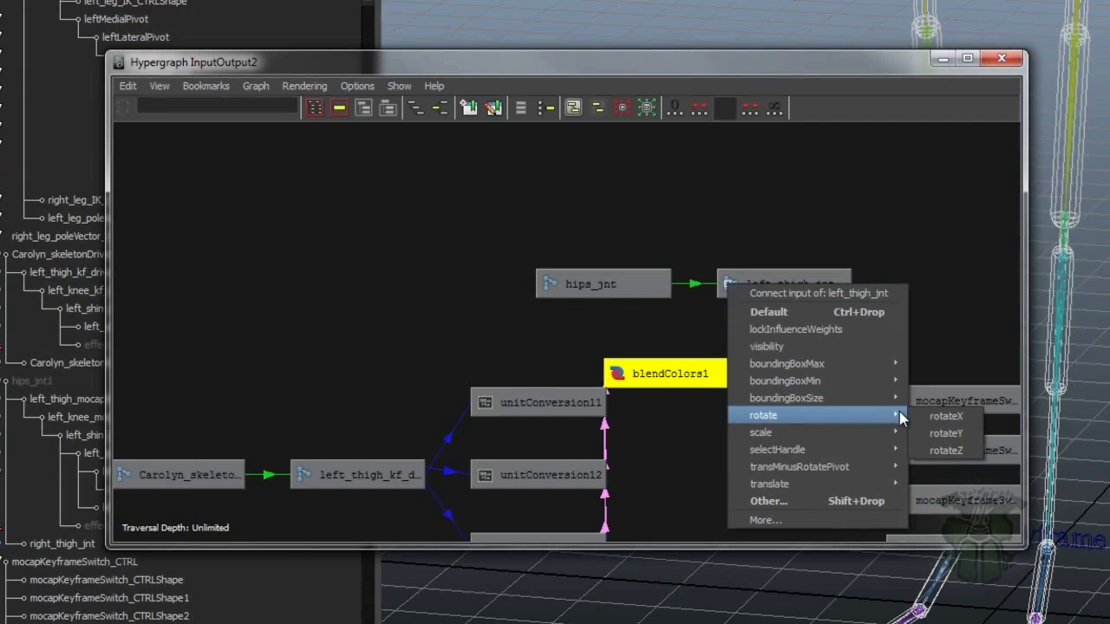
{"action": "left_click", "coordinate": [945, 433]}
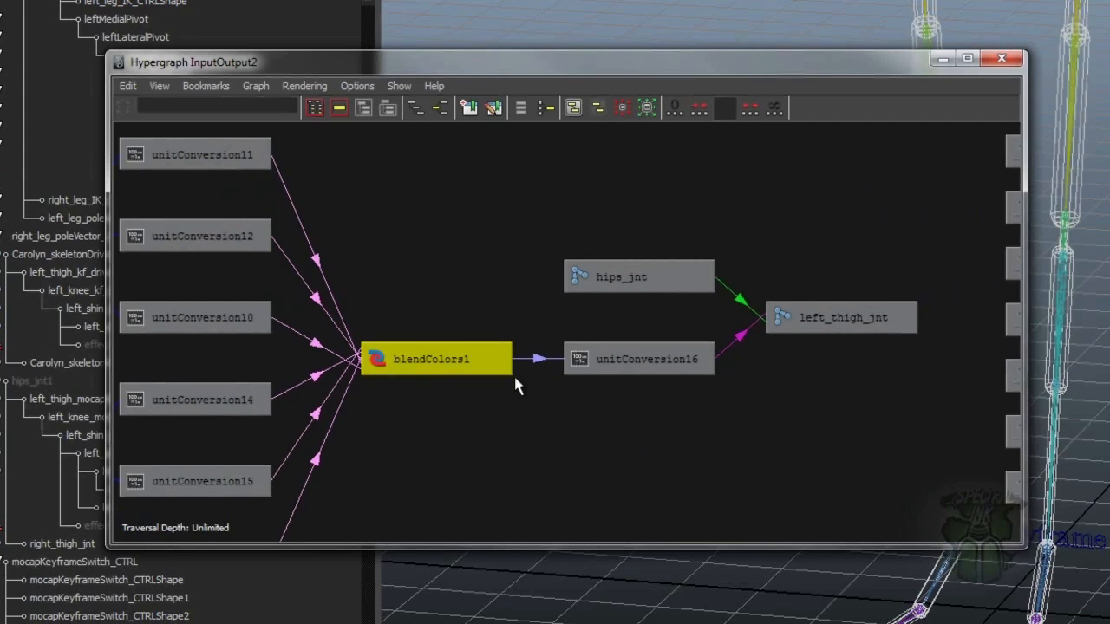
Connect blendColors1's outputB to the rotateZ input of left_thigh_jnt.
{"action": "left_click", "coordinate": [490, 368]}
{"action": "mouse_move", "coordinate": [626, 399]}
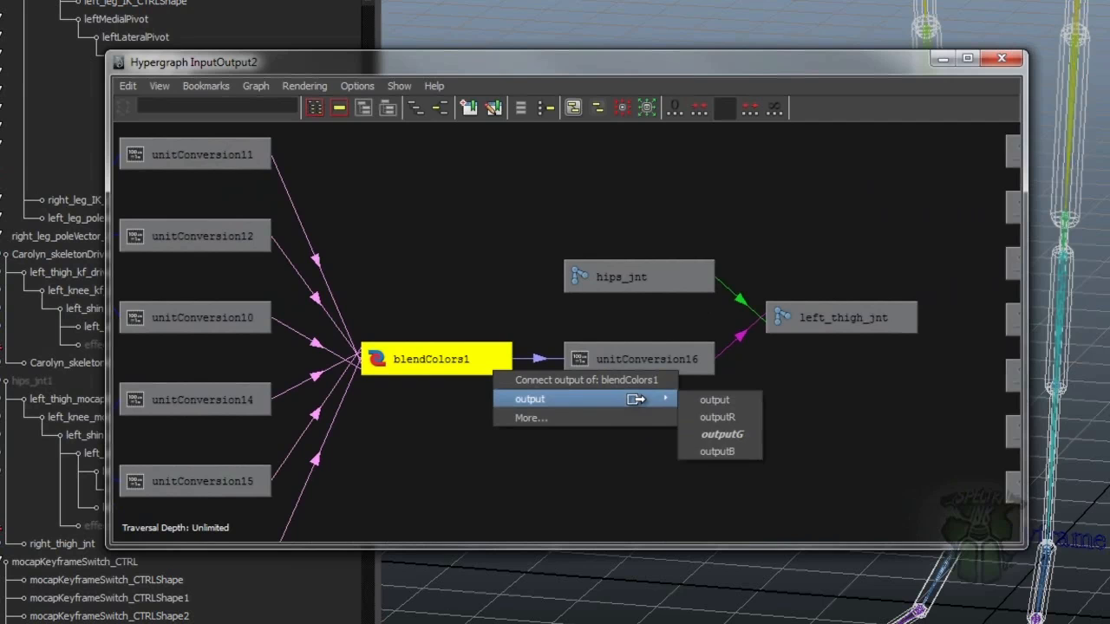
{"action": "left_click", "coordinate": [728, 451]}
{"action": "left_click", "coordinate": [780, 319]}
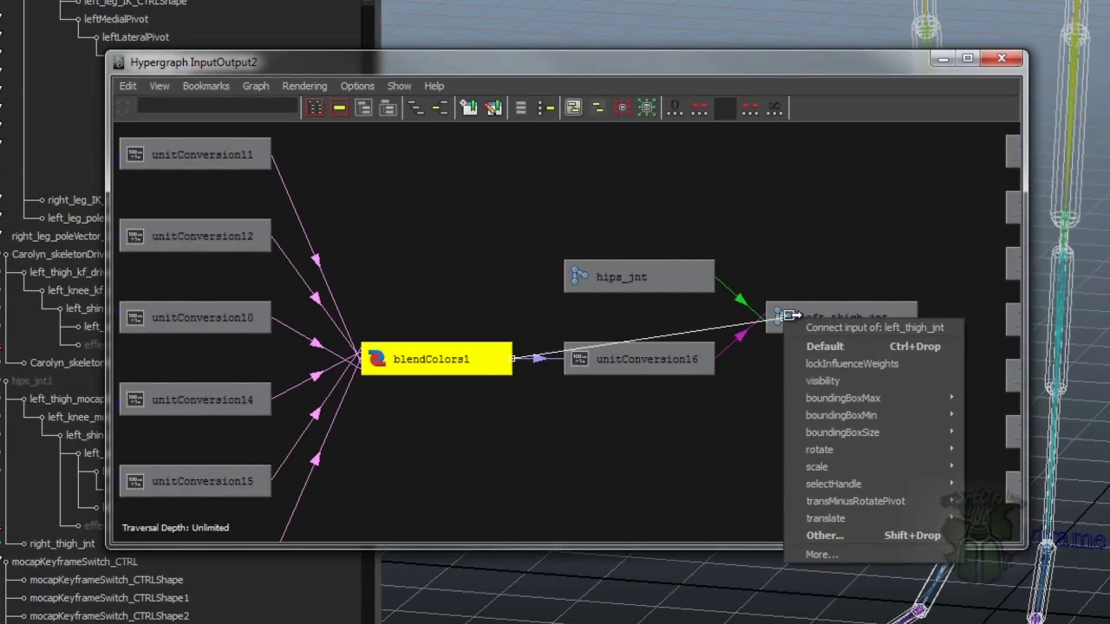
{"action": "mouse_move", "coordinate": [944, 448]}
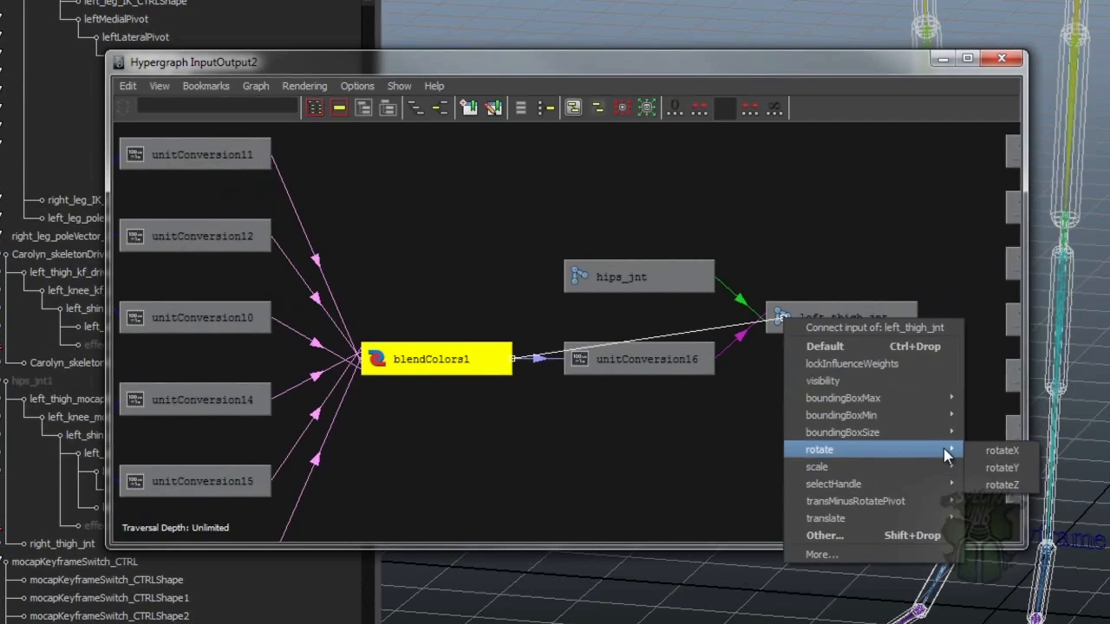
{"action": "left_click", "coordinate": [1005, 486]}
{"action": "left_click", "coordinate": [825, 448]}
{"action": "left_click", "coordinate": [829, 432]}
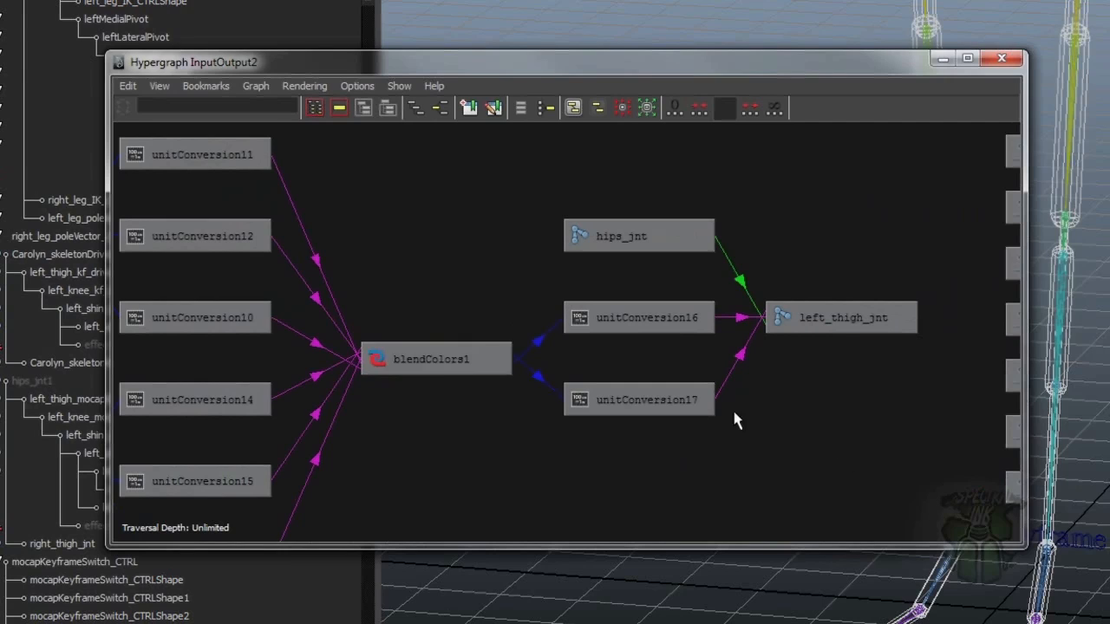
{"action": "left_click", "coordinate": [499, 362]}
{"action": "mouse_move", "coordinate": [573, 398]}
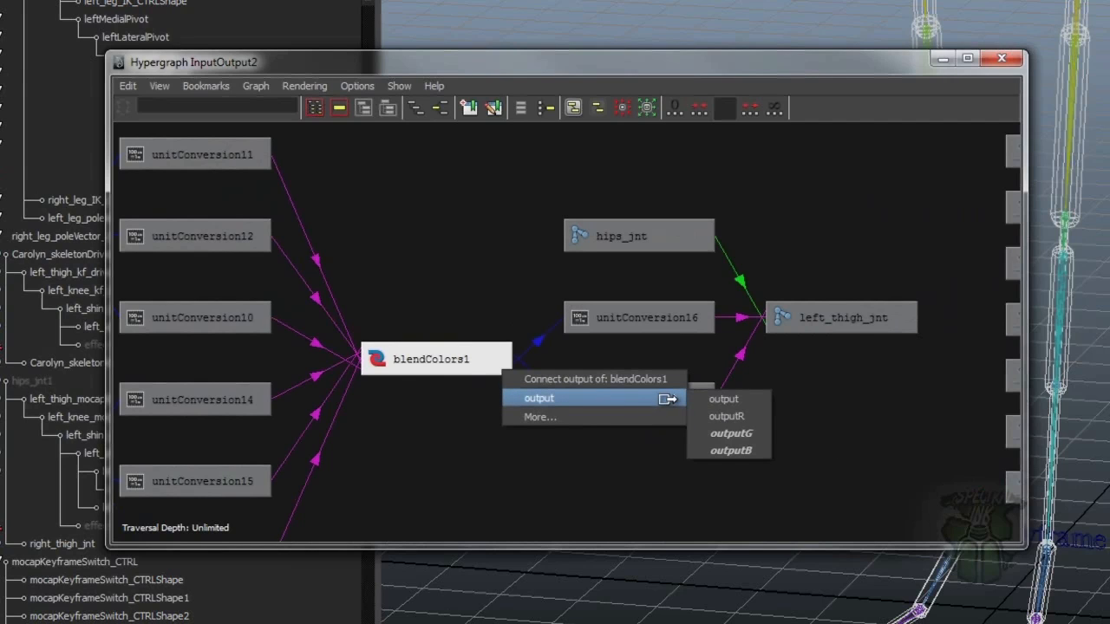
{"action": "left_click", "coordinate": [598, 484]}
Select left_thigh_jnt and graph its input connections.
{"action": "left_click", "coordinate": [867, 323]}
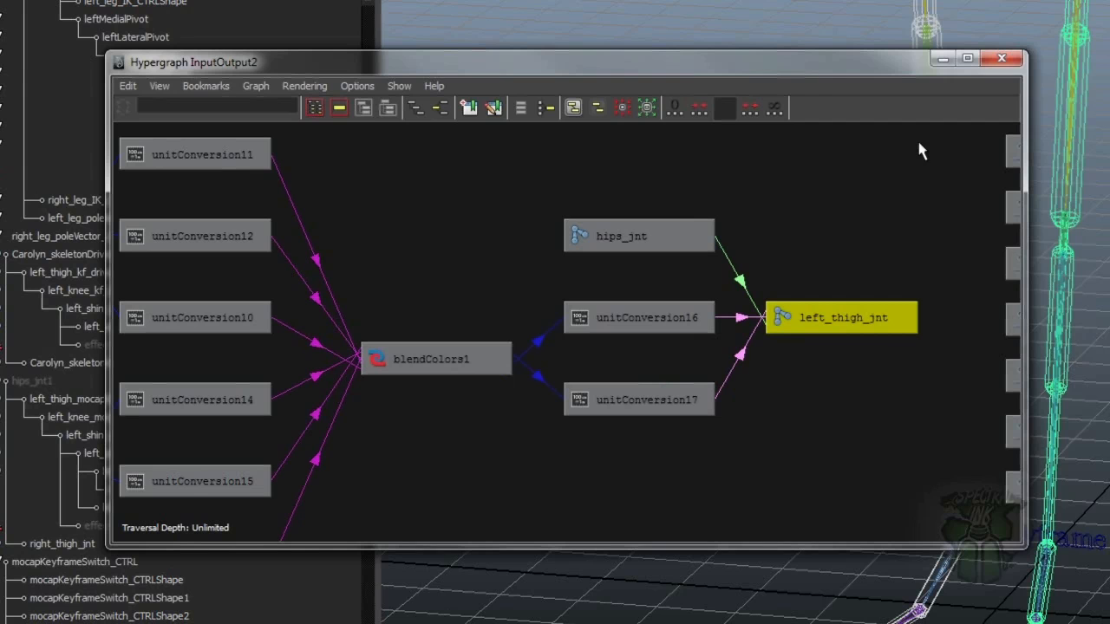
{"action": "left_click", "coordinate": [1083, 115]}
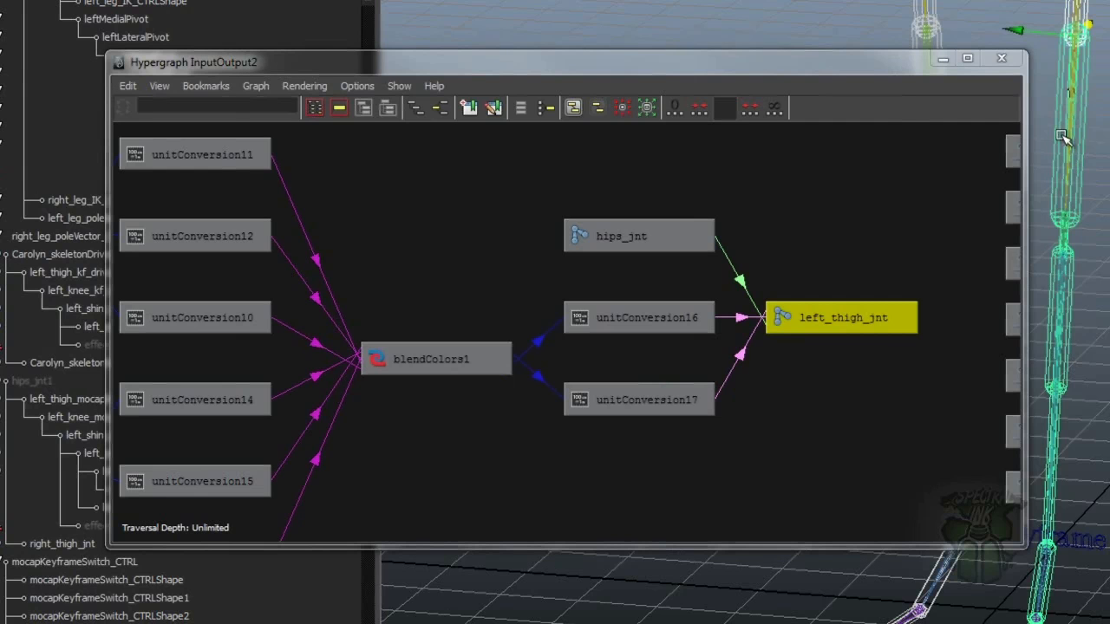
{"action": "left_click", "coordinate": [304, 86]}
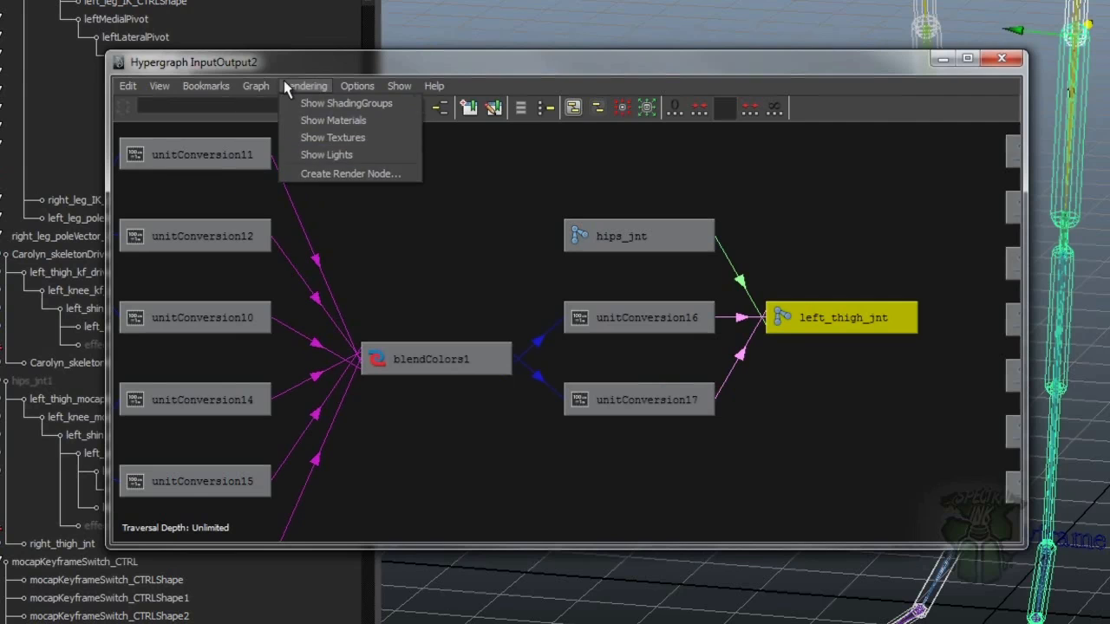
{"action": "mouse_move", "coordinate": [255, 86]}
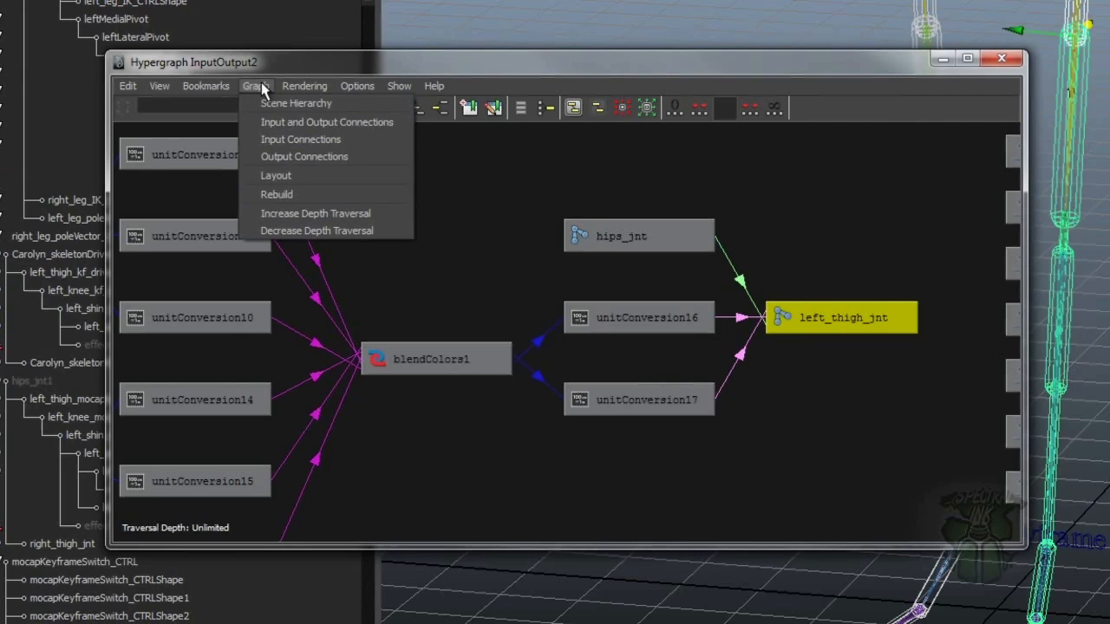
{"action": "left_click", "coordinate": [327, 141]}
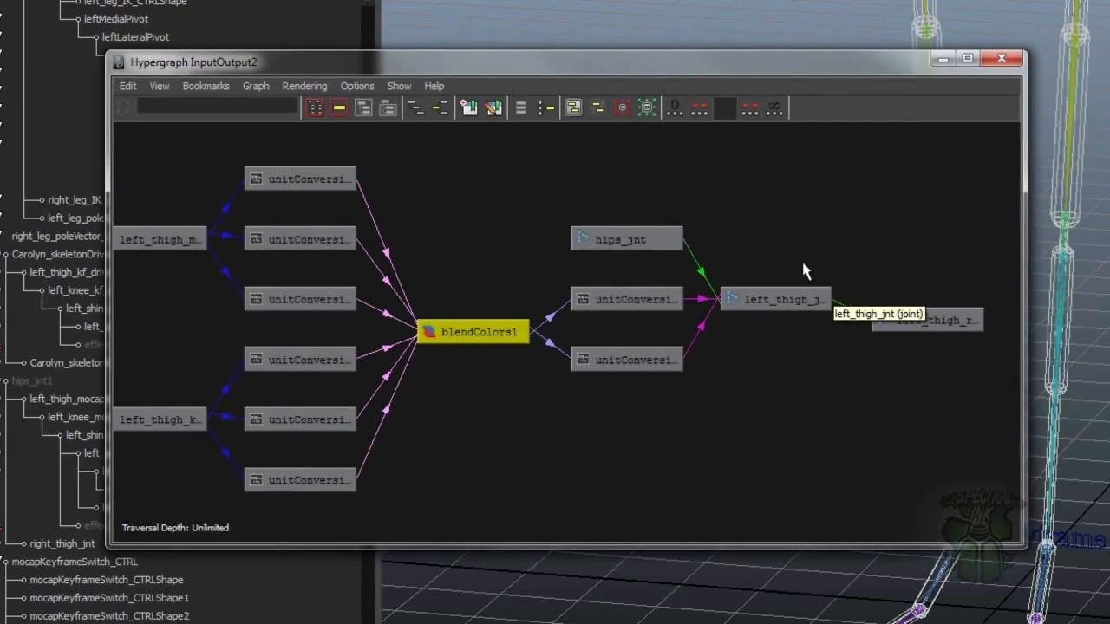
Line up the left_thigh_roll_jnt node beside left_thigh_jnt and examine the two joints' place in the network.
{"action": "left_click", "coordinate": [945, 319]}
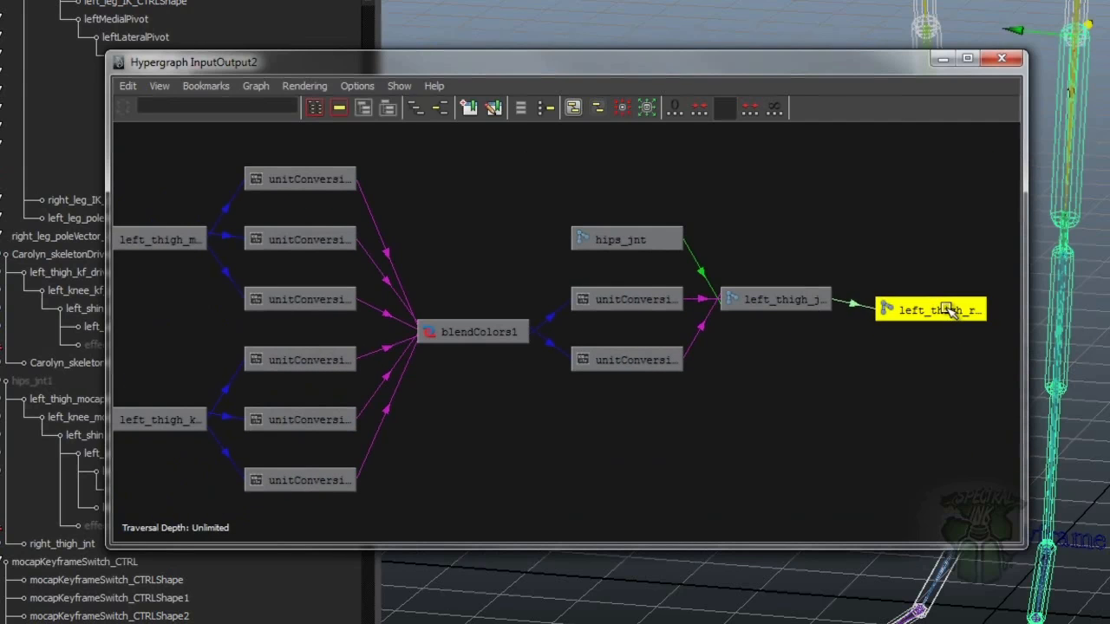
{"action": "left_click_drag", "start_coordinate": [781, 257], "coordinate": [803, 341]}
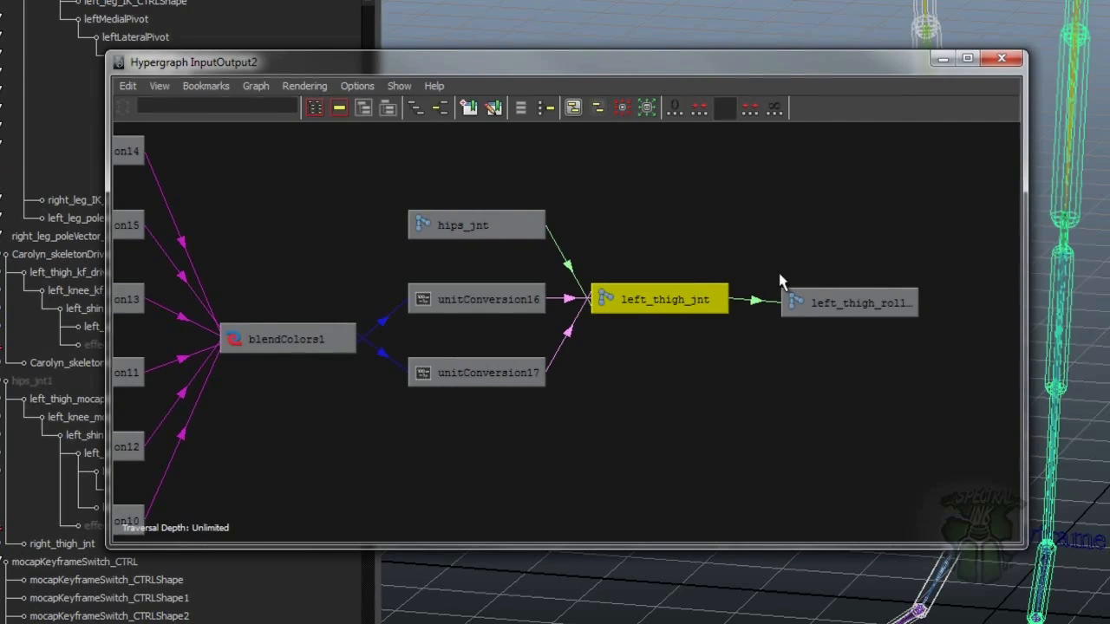
{"action": "left_click_drag", "start_coordinate": [851, 262], "coordinate": [853, 339]}
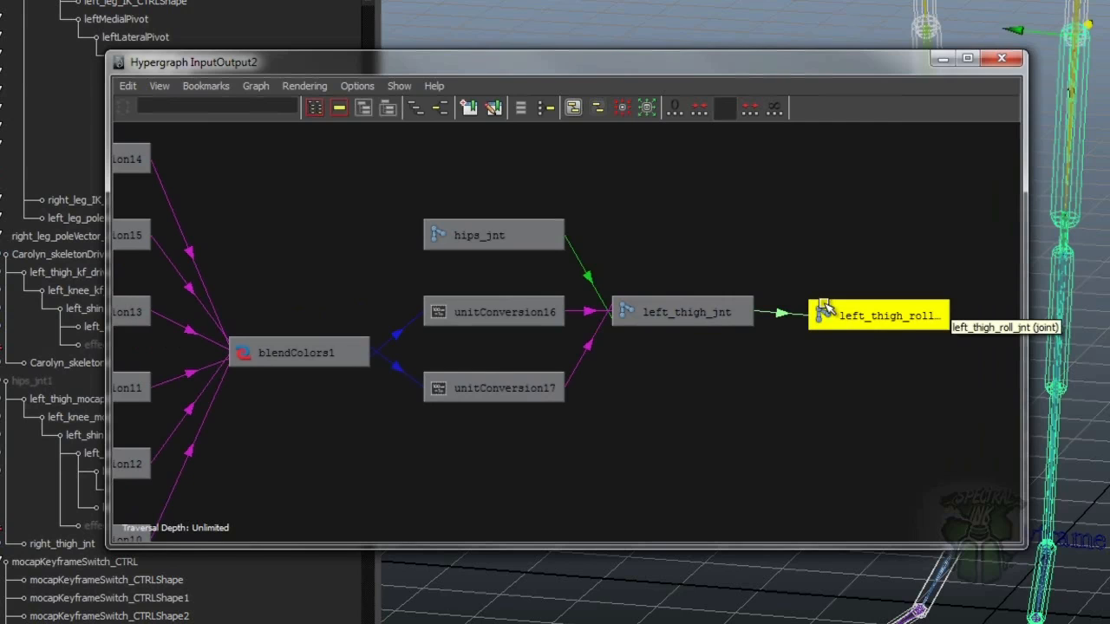
{"action": "right_click_drag", "start_coordinate": [771, 332], "coordinate": [778, 331], "text": "alt"}
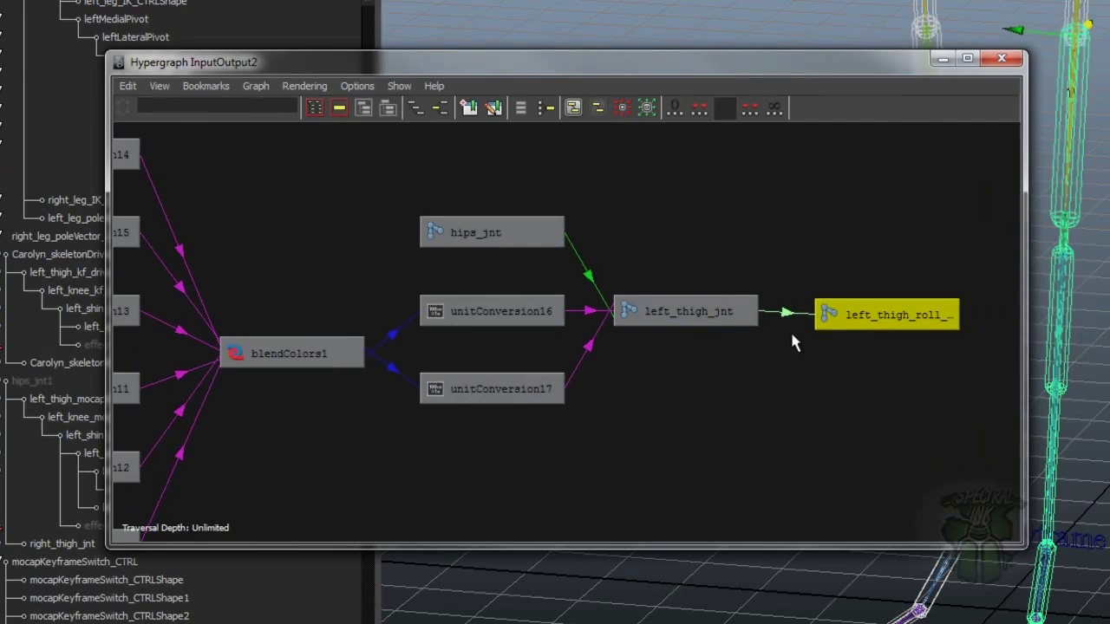
{"action": "middle_click_drag", "start_coordinate": [764, 330], "coordinate": [780, 327], "text": "alt"}
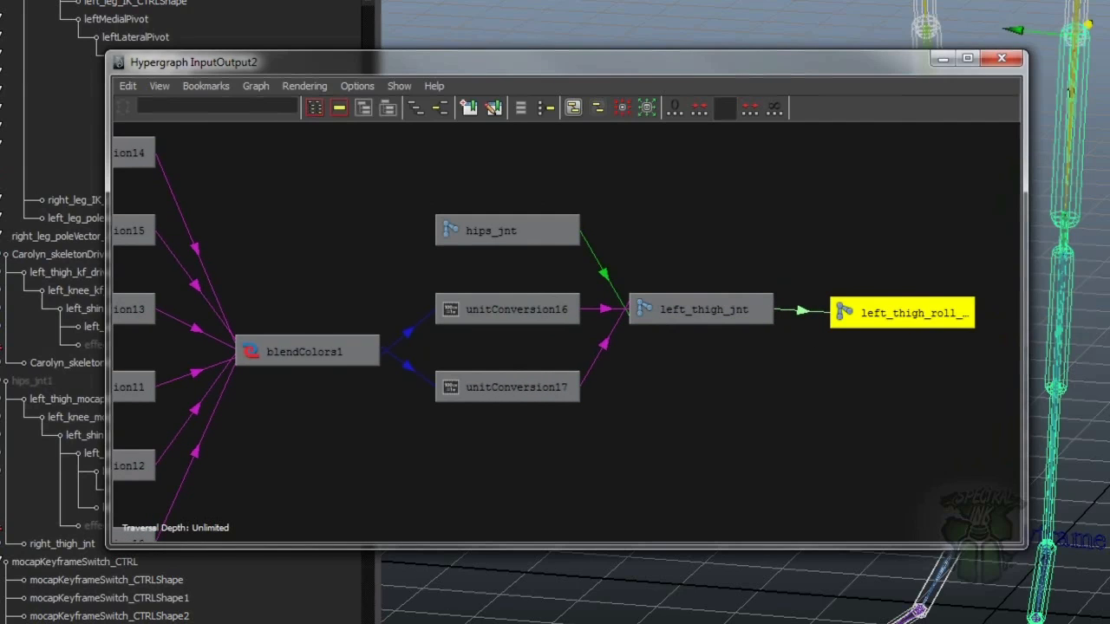
{"action": "right_click_drag", "start_coordinate": [836, 313], "coordinate": [743, 302], "text": "alt"}
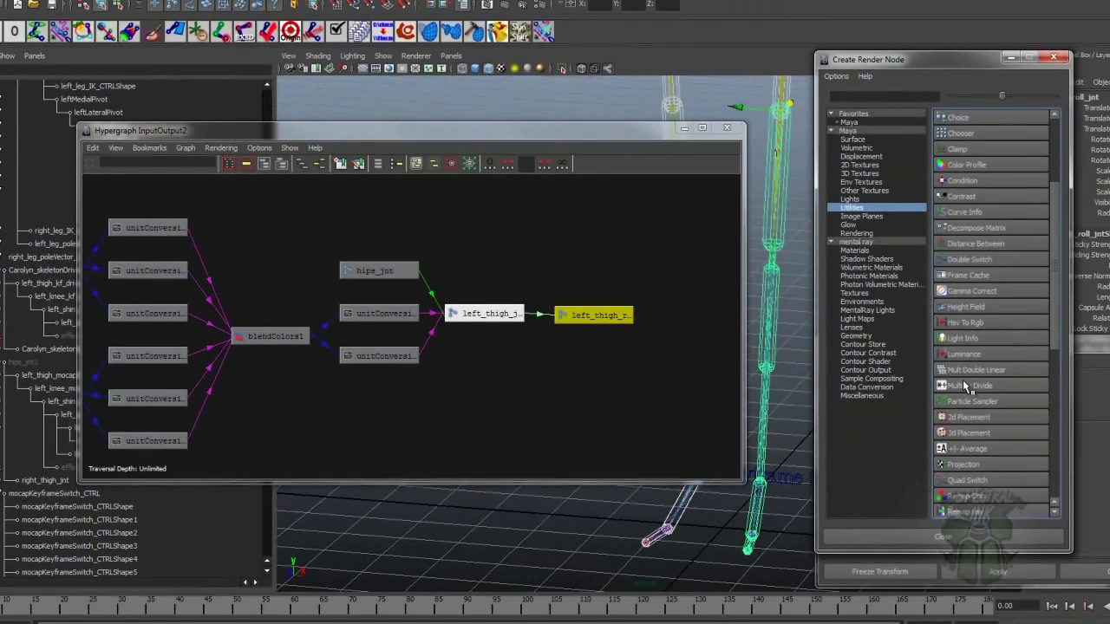
Create a Multiply Divide utility node and place it below the unitConversion nodes that feed left_thigh_jnt.
{"action": "left_click", "coordinate": [969, 386]}
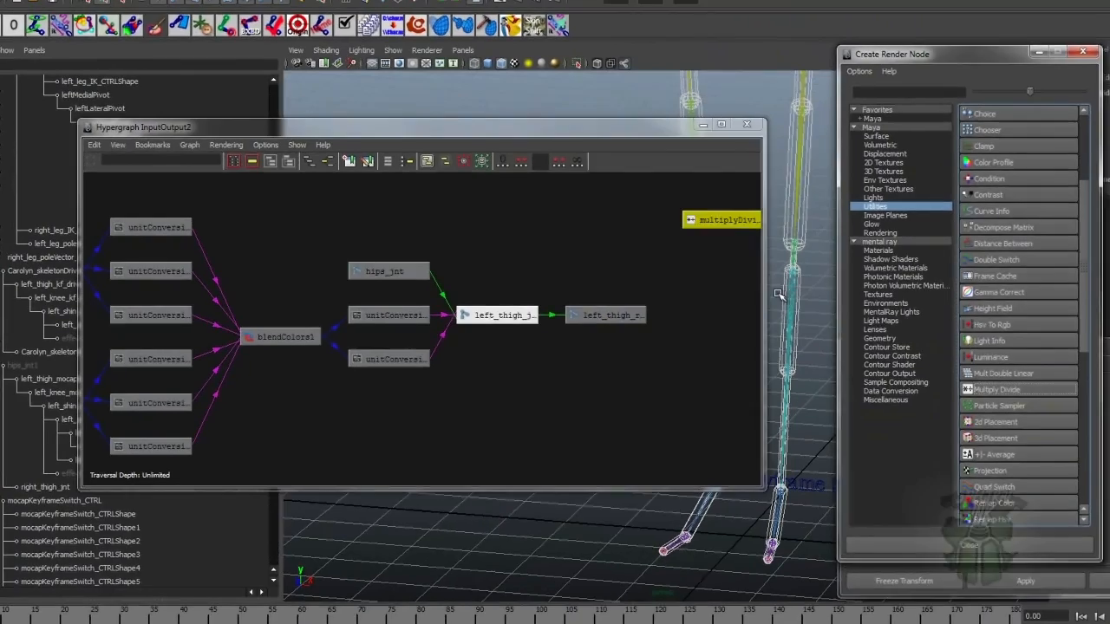
{"action": "left_click_drag", "start_coordinate": [711, 222], "coordinate": [562, 316]}
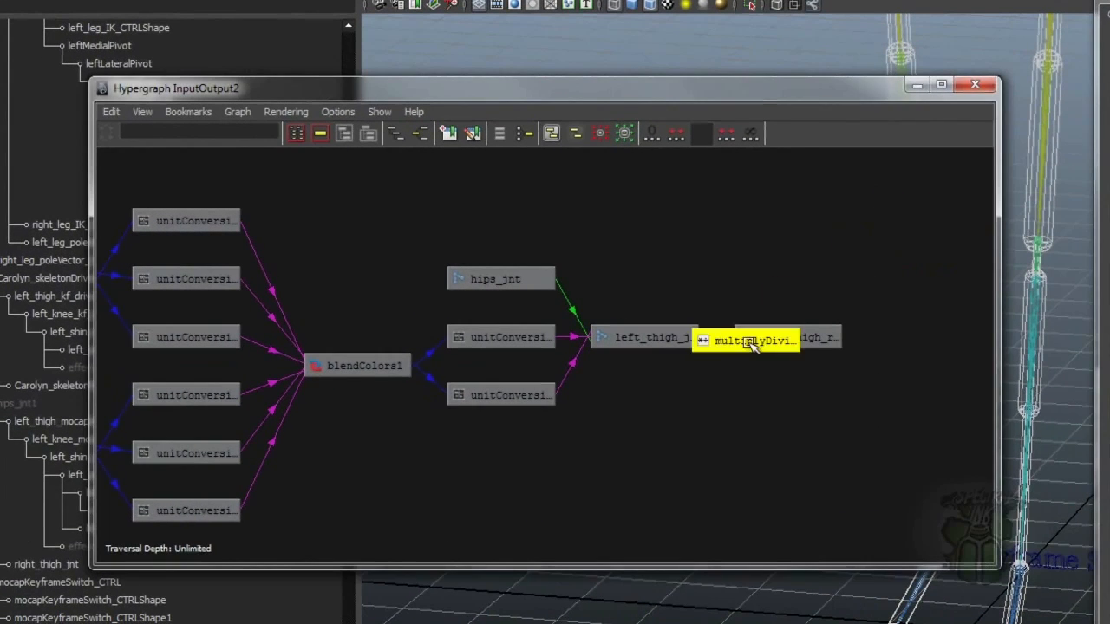
{"action": "left_click_drag", "start_coordinate": [752, 342], "coordinate": [600, 468]}
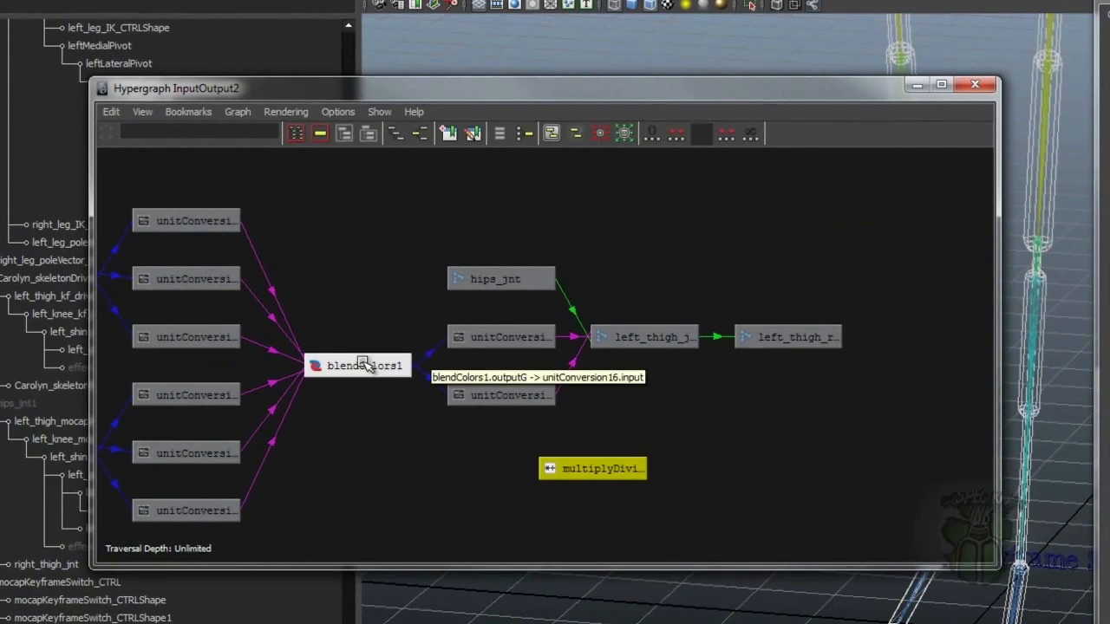
Connect blendColors1's outputR to the input1X input of multiplyDivide1.
{"action": "right_click", "coordinate": [399, 369]}
{"action": "mouse_move", "coordinate": [529, 399]}
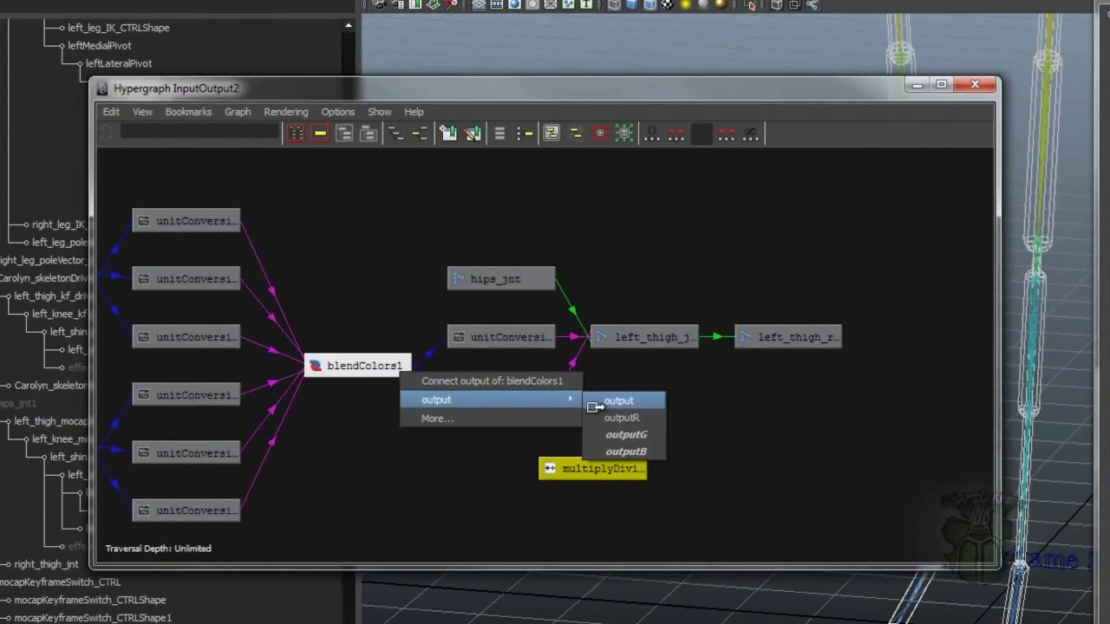
{"action": "left_click", "coordinate": [645, 421]}
{"action": "left_click", "coordinate": [562, 468]}
{"action": "mouse_move", "coordinate": [719, 515]}
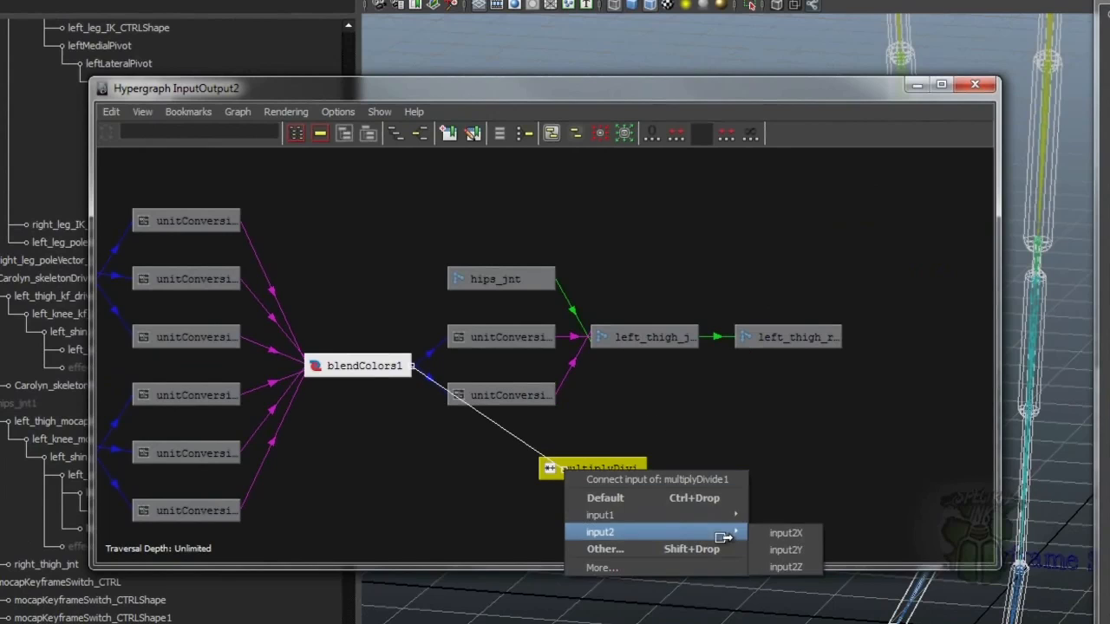
{"action": "left_click", "coordinate": [781, 517]}
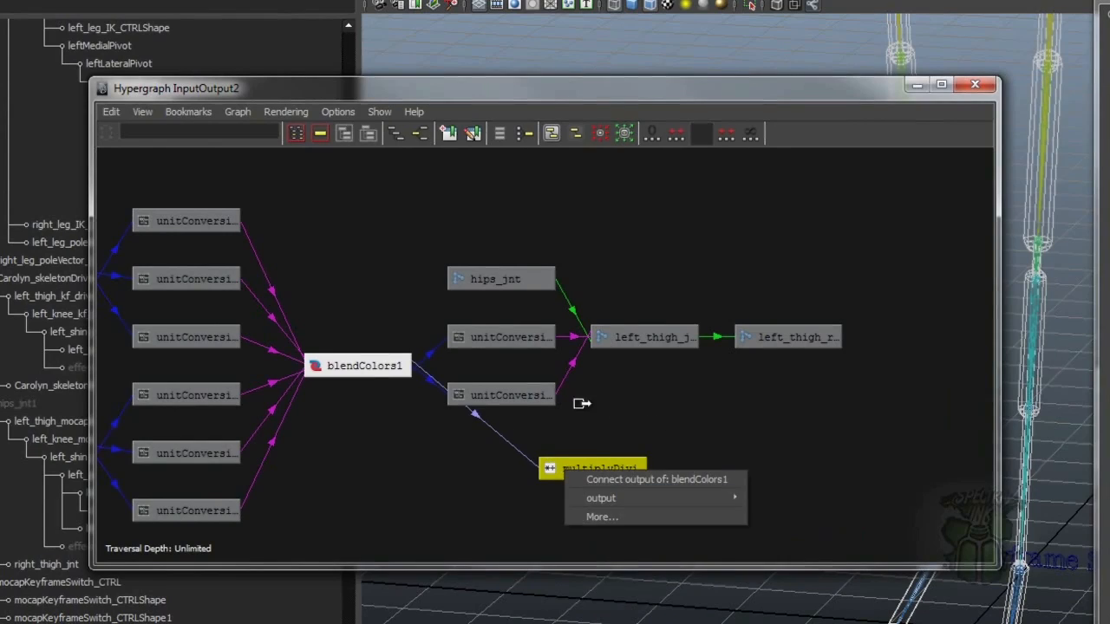
{"action": "left_click", "coordinate": [585, 401]}
Set multiplyDivide1's operation to Divide and its Input 2 X value to 2, and shift the node slightly closer to blendColors1.
{"action": "left_click", "coordinate": [949, 81]}
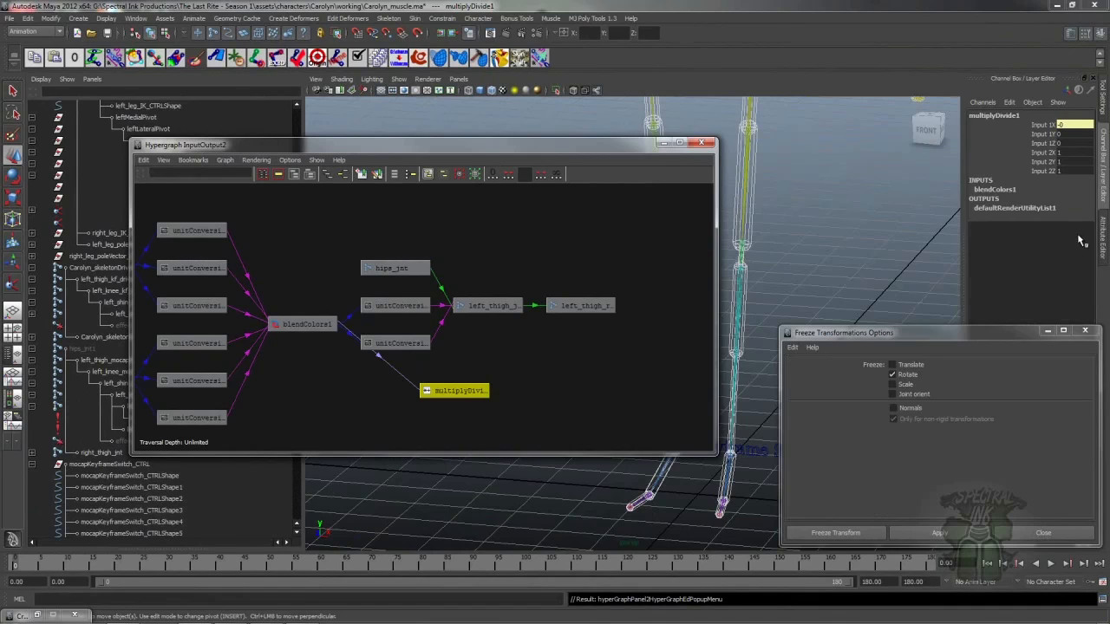
{"action": "left_click", "coordinate": [1102, 243]}
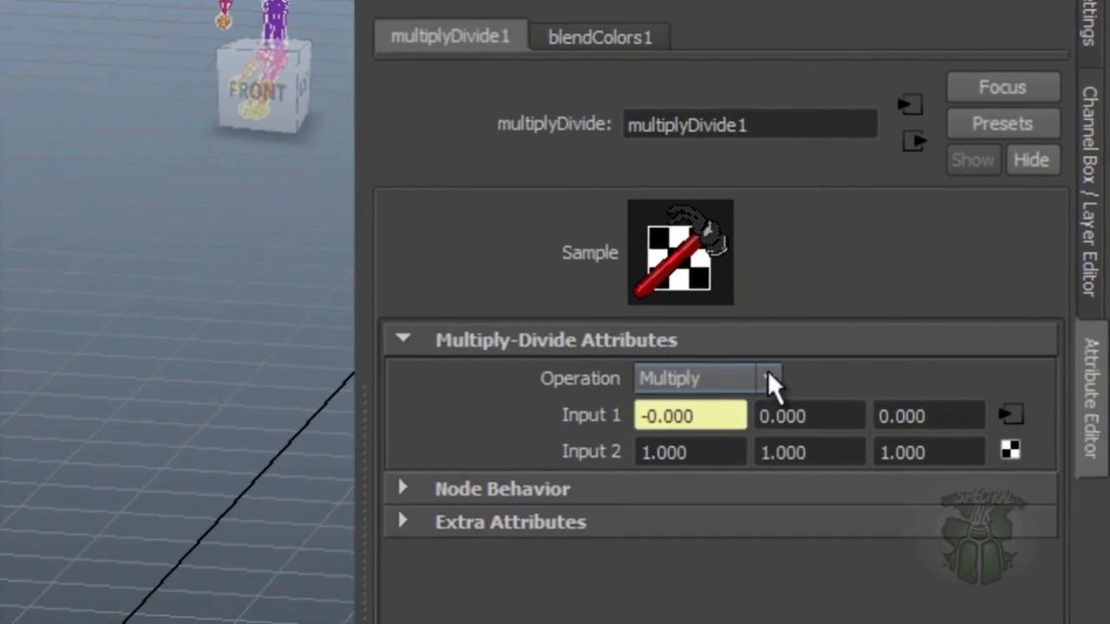
{"action": "left_click", "coordinate": [767, 379]}
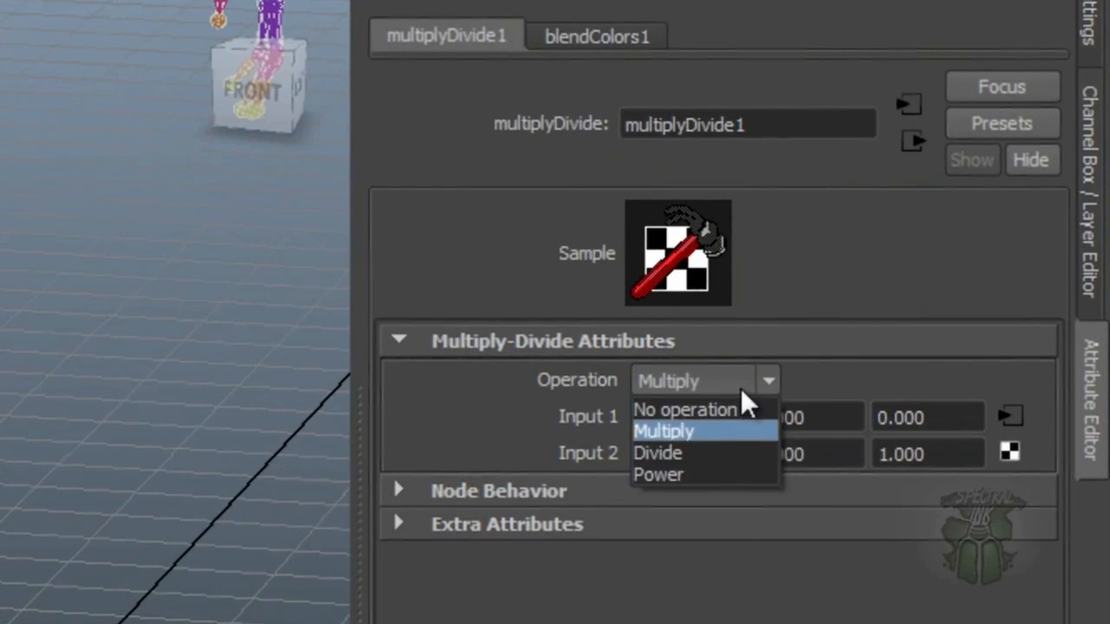
{"action": "left_click", "coordinate": [727, 456]}
{"action": "left_click", "coordinate": [701, 454]}
{"action": "type", "text": "2"}
{"action": "key", "text": "Return"}
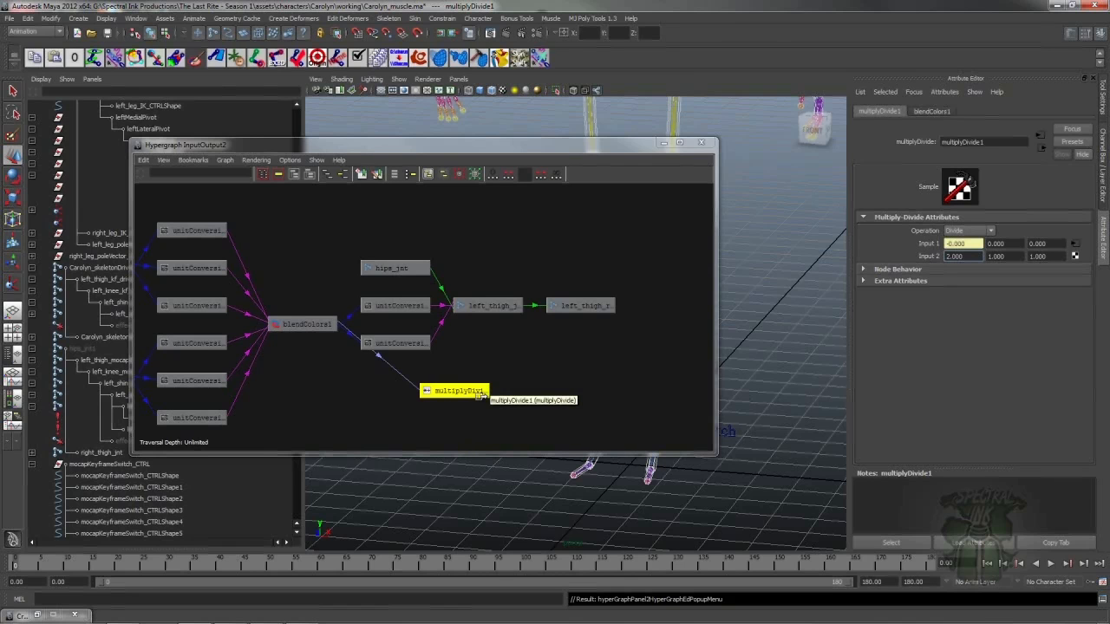
{"action": "left_click_drag", "start_coordinate": [477, 393], "coordinate": [458, 395]}
{"action": "left_click", "coordinate": [525, 379]}
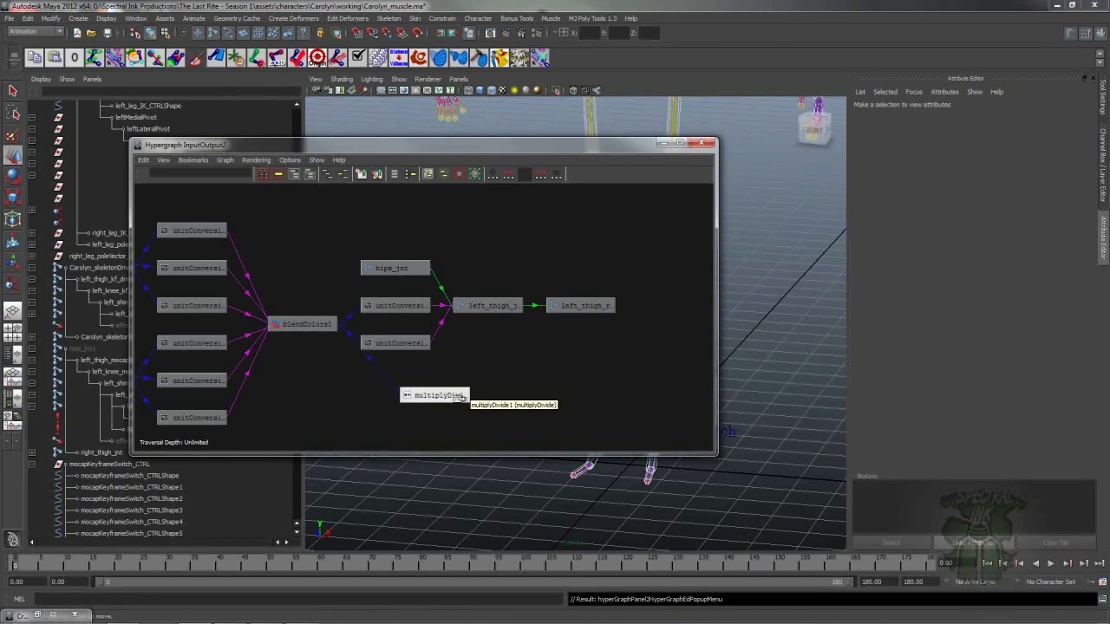
Connect multiplyDivide1's outputX to the rotateX input of left_thigh_jnt.
{"action": "right_click", "coordinate": [459, 397]}
{"action": "mouse_move", "coordinate": [538, 418]}
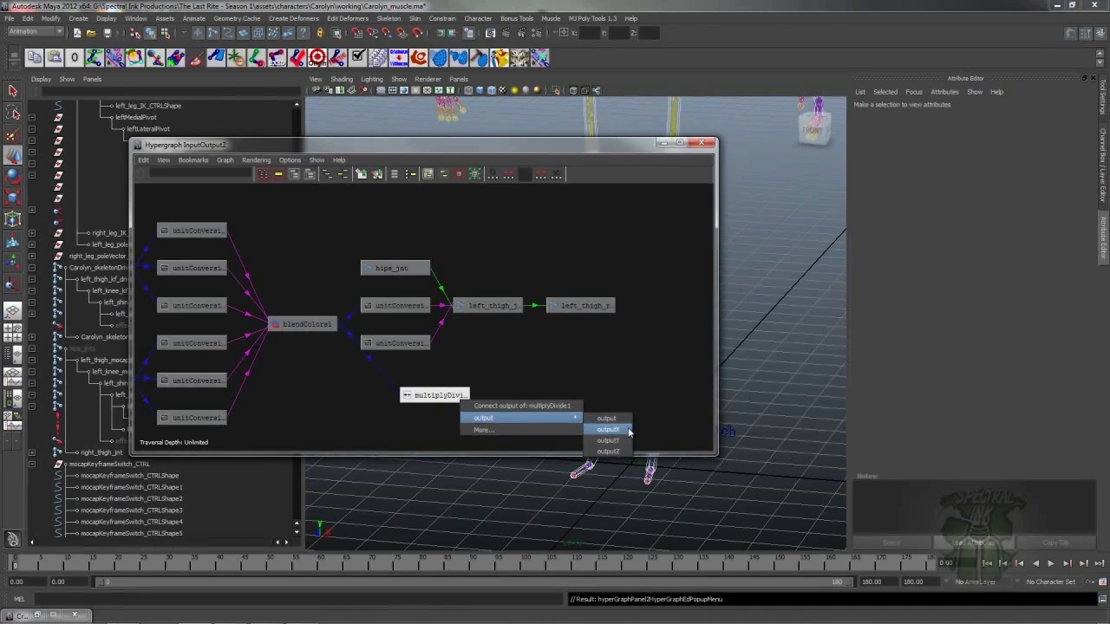
{"action": "left_click", "coordinate": [630, 431]}
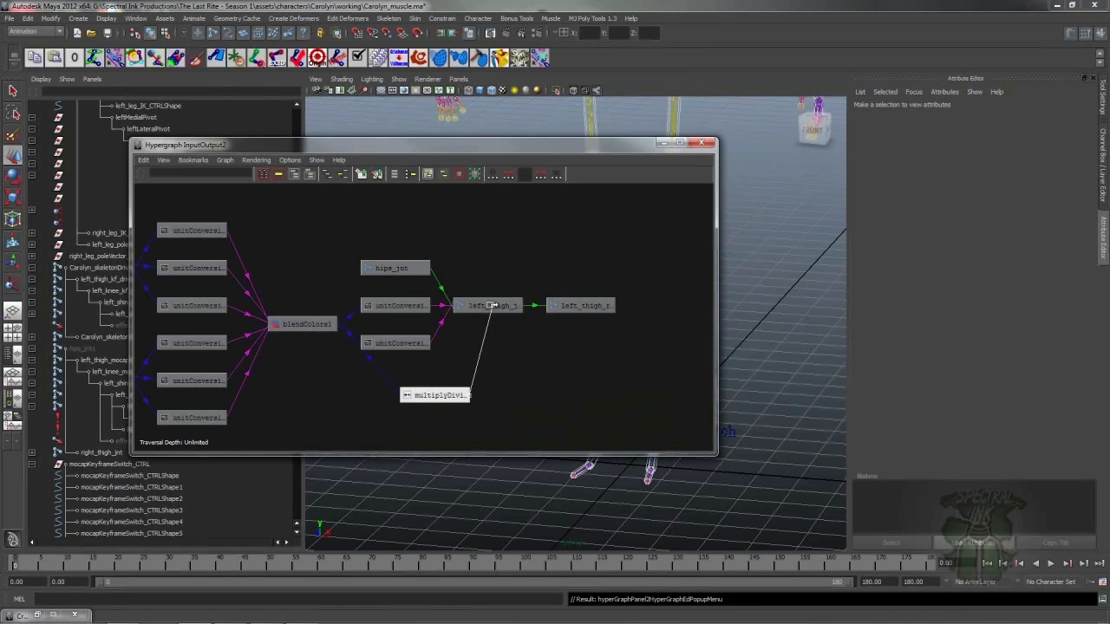
{"action": "left_click", "coordinate": [494, 305]}
{"action": "mouse_move", "coordinate": [596, 406]}
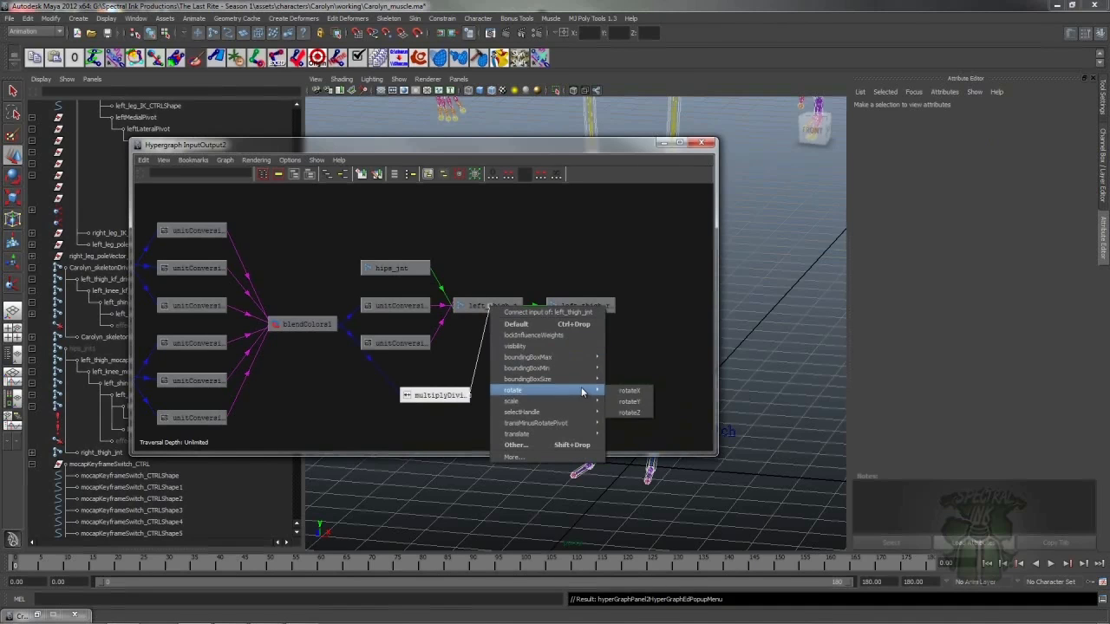
{"action": "left_click", "coordinate": [627, 390]}
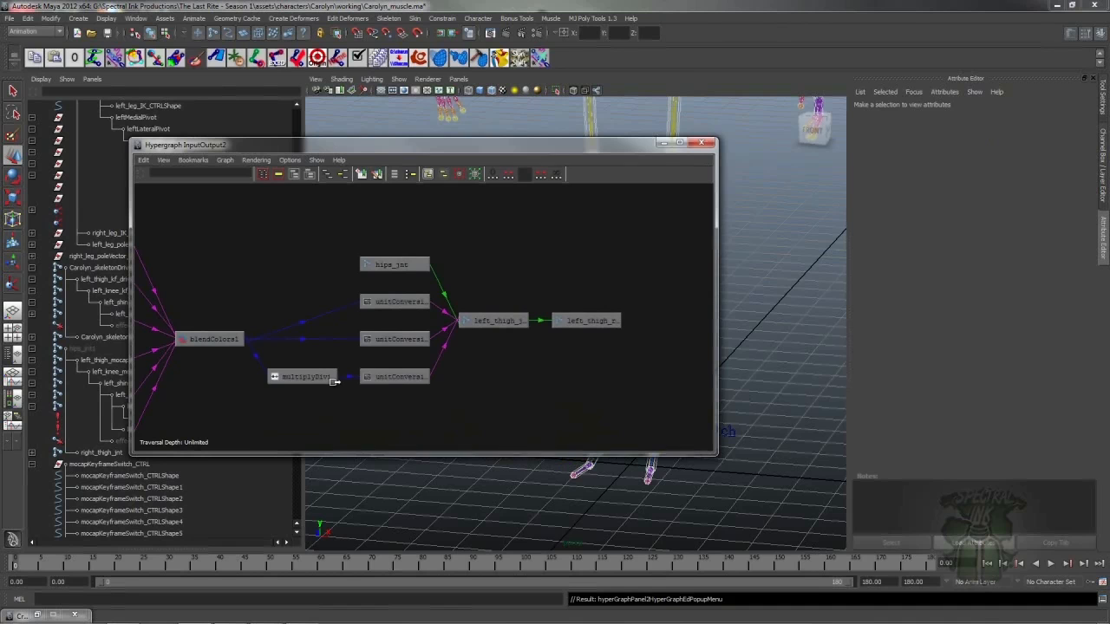
Connect multiplyDivide1's outputX to the rotateX input of left_thigh_roll_jnt as well.
{"action": "right_click", "coordinate": [335, 378]}
{"action": "mouse_move", "coordinate": [447, 398]}
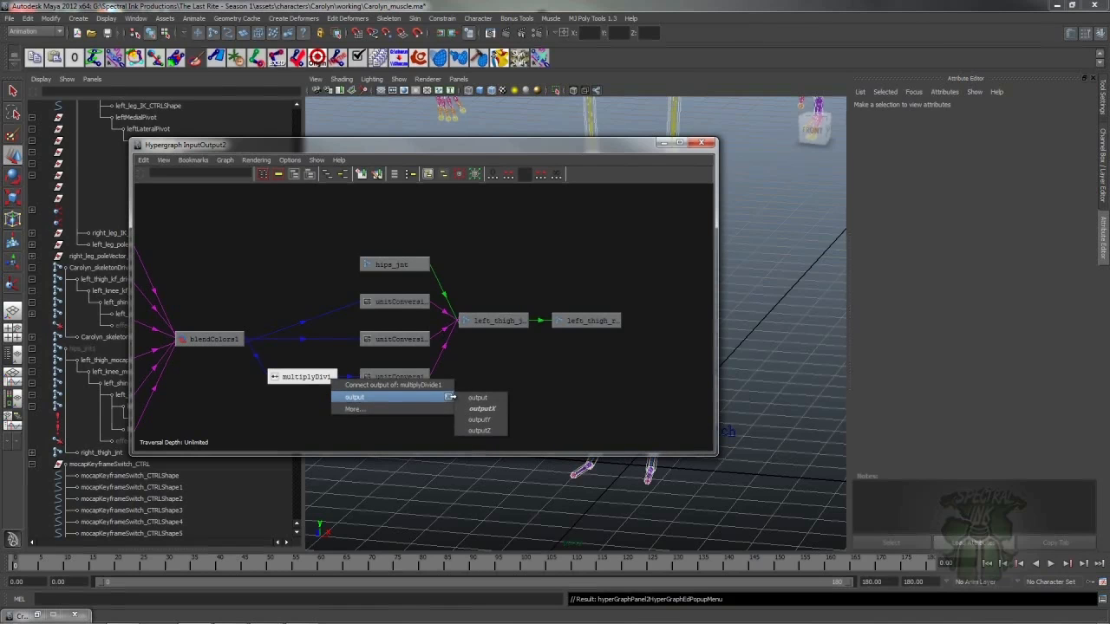
{"action": "left_click", "coordinate": [481, 408]}
{"action": "left_click", "coordinate": [568, 321]}
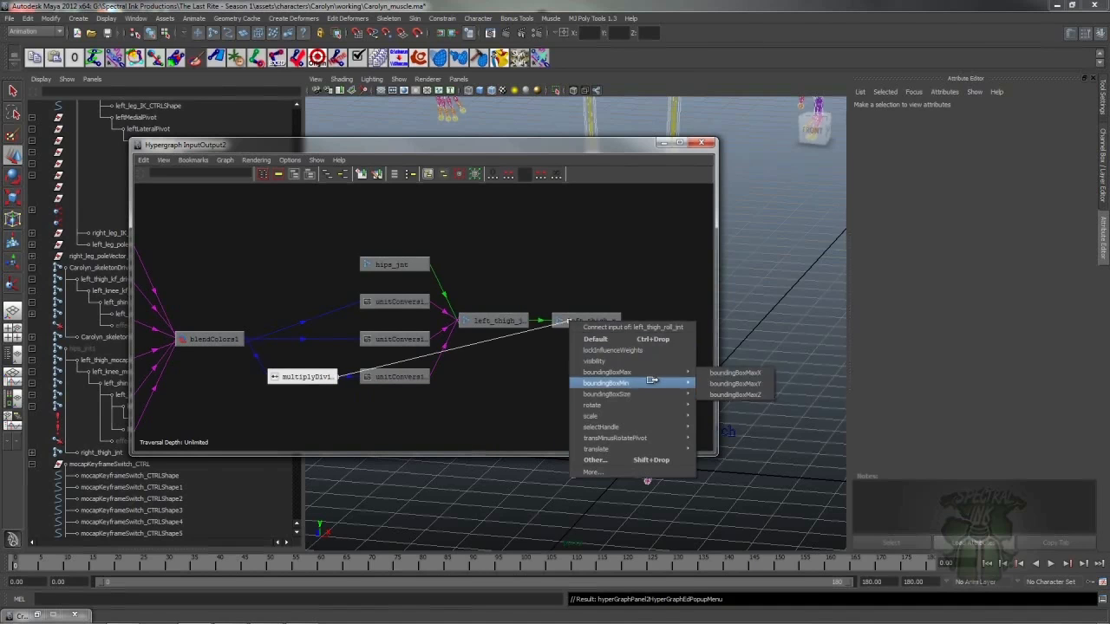
{"action": "mouse_move", "coordinate": [659, 405]}
{"action": "left_click", "coordinate": [713, 407]}
{"action": "right_click_drag", "start_coordinate": [630, 392], "coordinate": [546, 384], "text": "alt"}
{"action": "middle_click_drag", "start_coordinate": [546, 384], "coordinate": [596, 384], "text": "alt"}
{"action": "right_click_drag", "start_coordinate": [596, 384], "coordinate": [635, 396], "text": "alt"}
{"action": "middle_click_drag", "start_coordinate": [617, 393], "coordinate": [633, 371], "text": "alt"}
{"action": "left_click", "coordinate": [633, 377]}
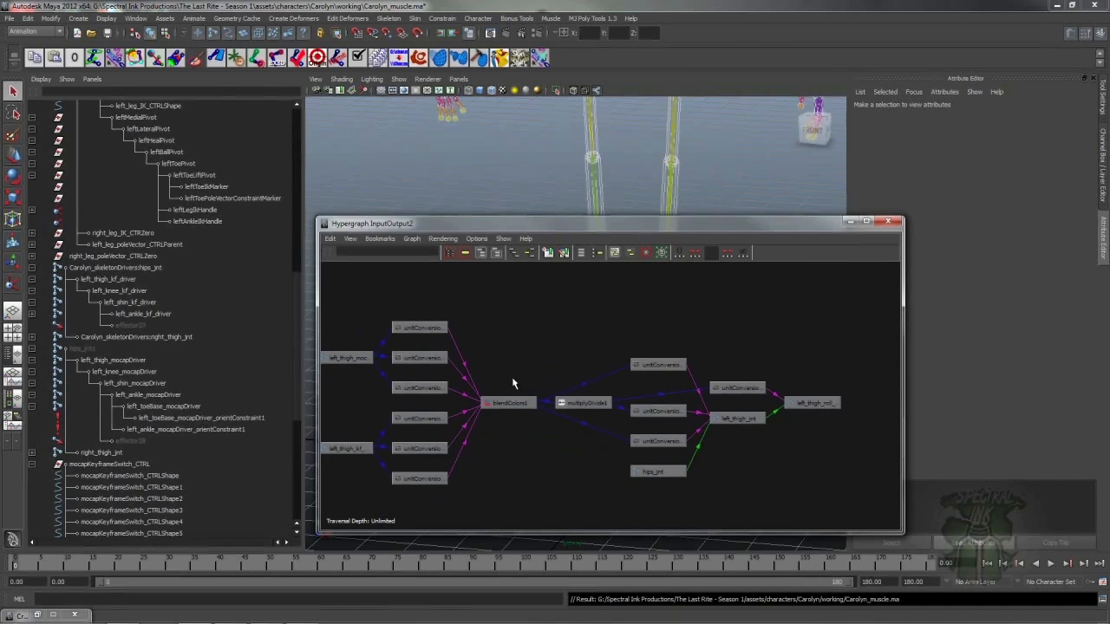
Display blendColors1's channel values and move the Hypergraph window down, clear of the upper legs.
{"action": "left_click", "coordinate": [510, 401]}
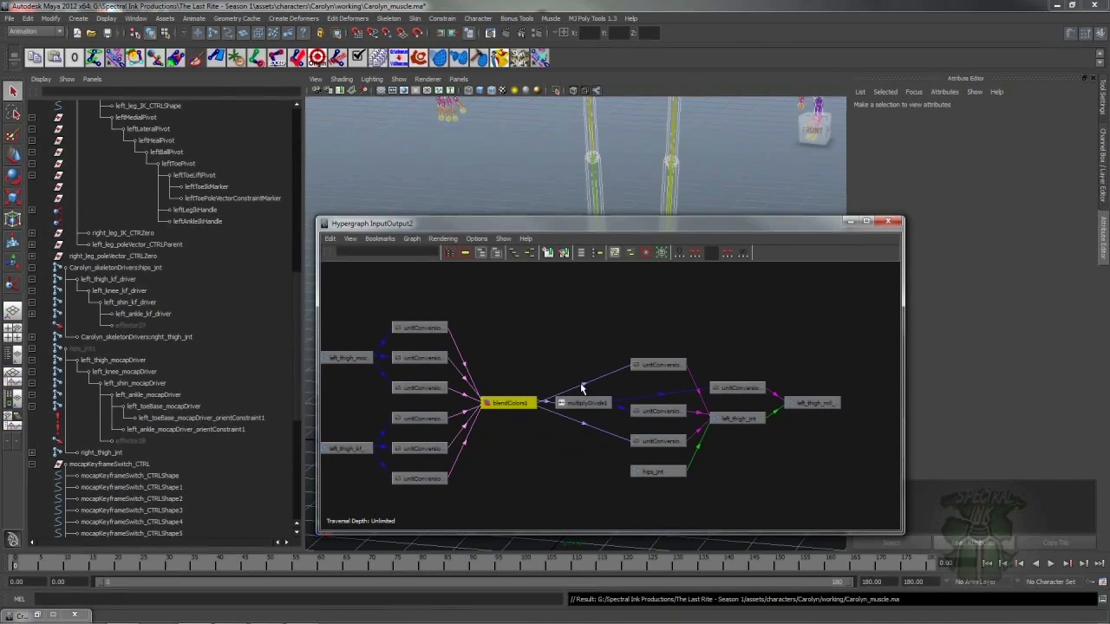
{"action": "left_click", "coordinate": [1103, 160]}
{"action": "left_click_drag", "start_coordinate": [758, 228], "coordinate": [743, 286]}
Rotate left_thigh_FK_CTRL outward to about -56.6 degrees in Z, with the Hypergraph window moved off the character's legs.
{"action": "scroll", "coordinate": [295, 285], "scroll_direction": "up", "scroll_amount": 10}
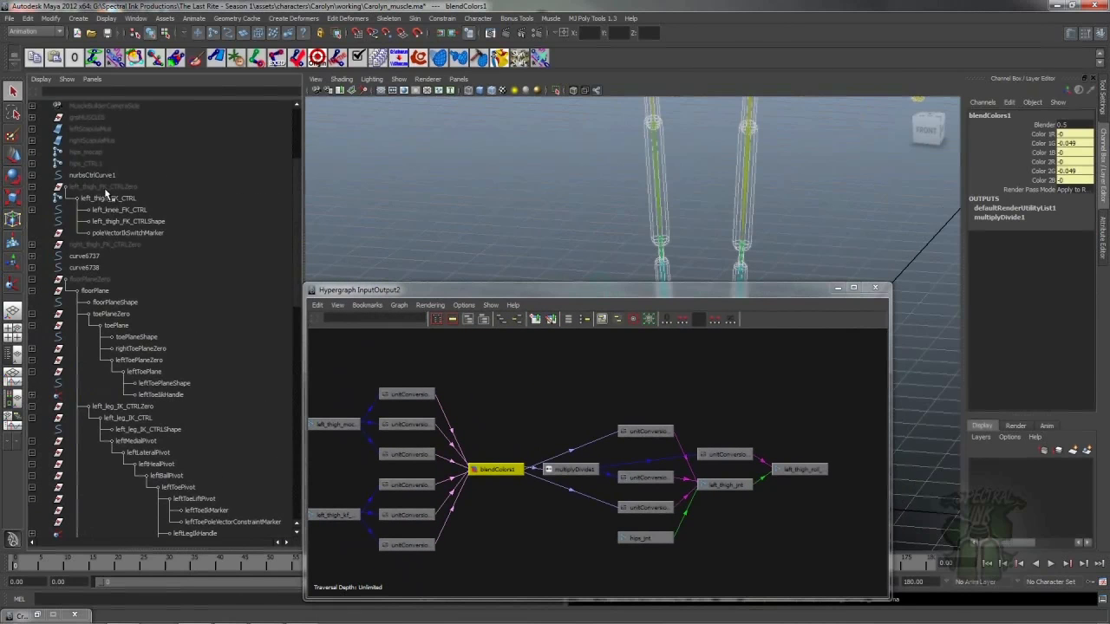
{"action": "left_click", "coordinate": [107, 188]}
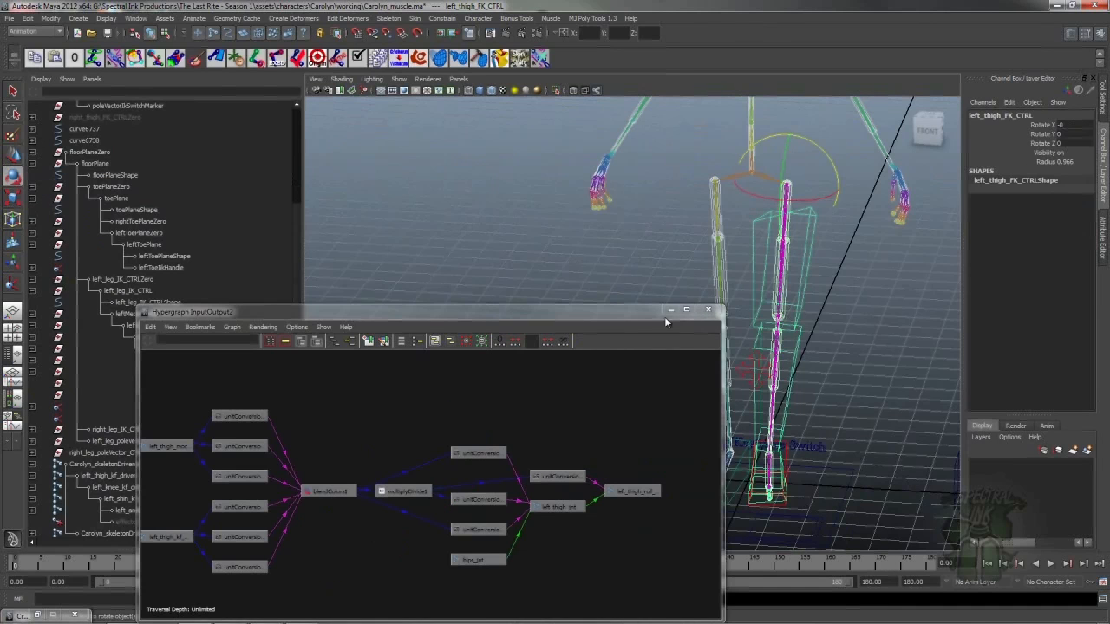
{"action": "left_click_drag", "start_coordinate": [664, 317], "coordinate": [567, 185]}
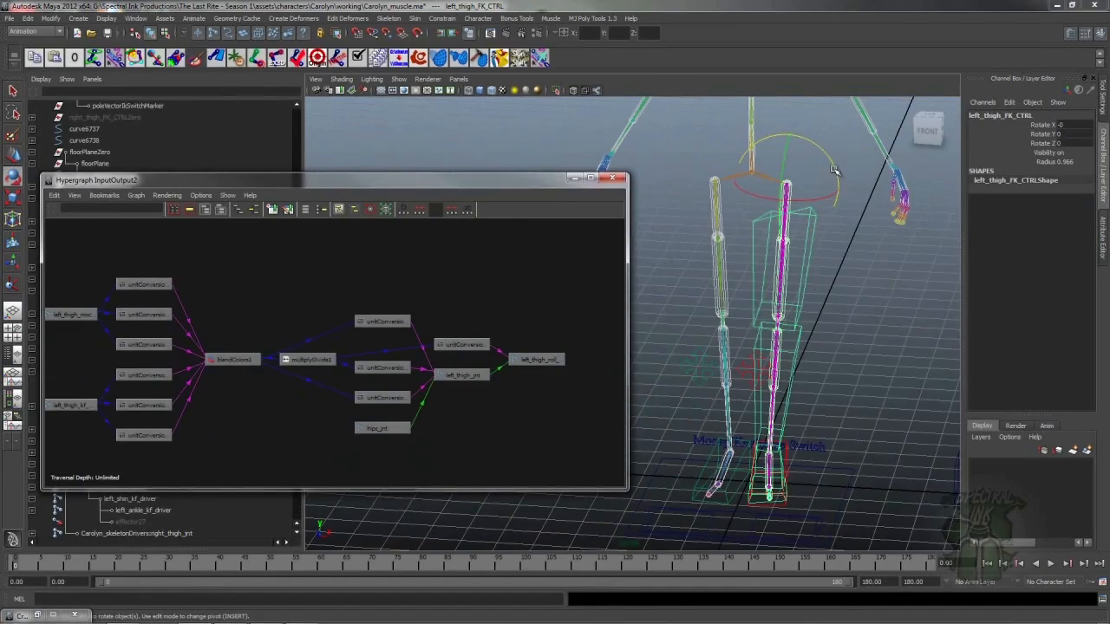
{"action": "left_click_drag", "start_coordinate": [832, 170], "coordinate": [758, 200]}
{"action": "left_click_drag", "start_coordinate": [615, 219], "coordinate": [583, 192], "text": "alt"}
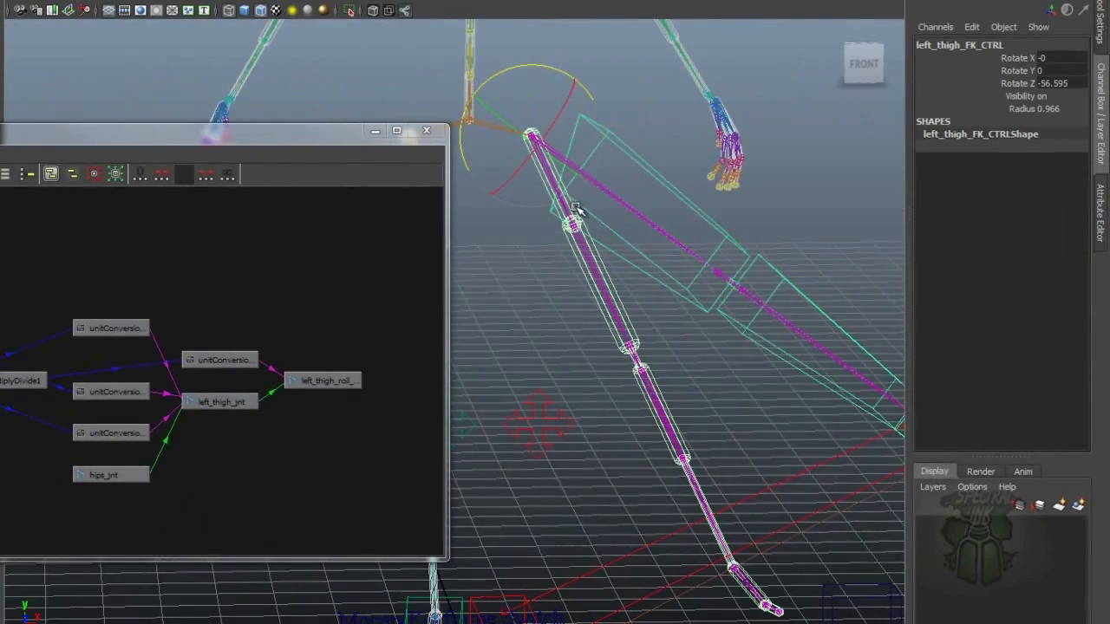
Select blendColors1 and compare its Color 1 RGB values with its Color 2 RGB values.
{"action": "left_click", "coordinate": [1, 380]}
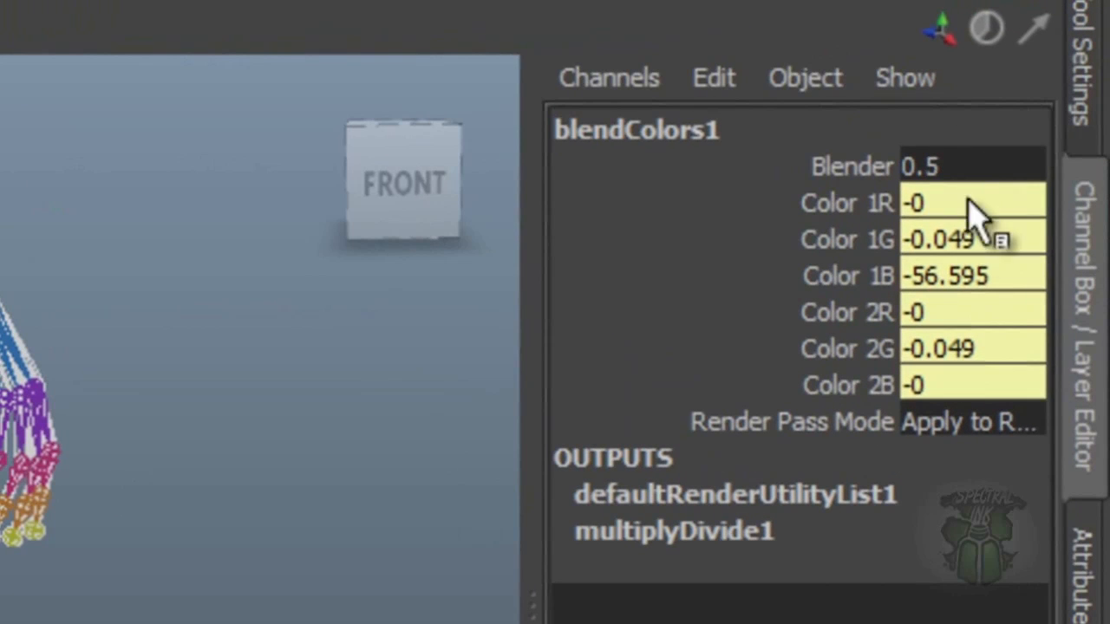
{"action": "left_click_drag", "start_coordinate": [967, 272], "coordinate": [974, 206]}
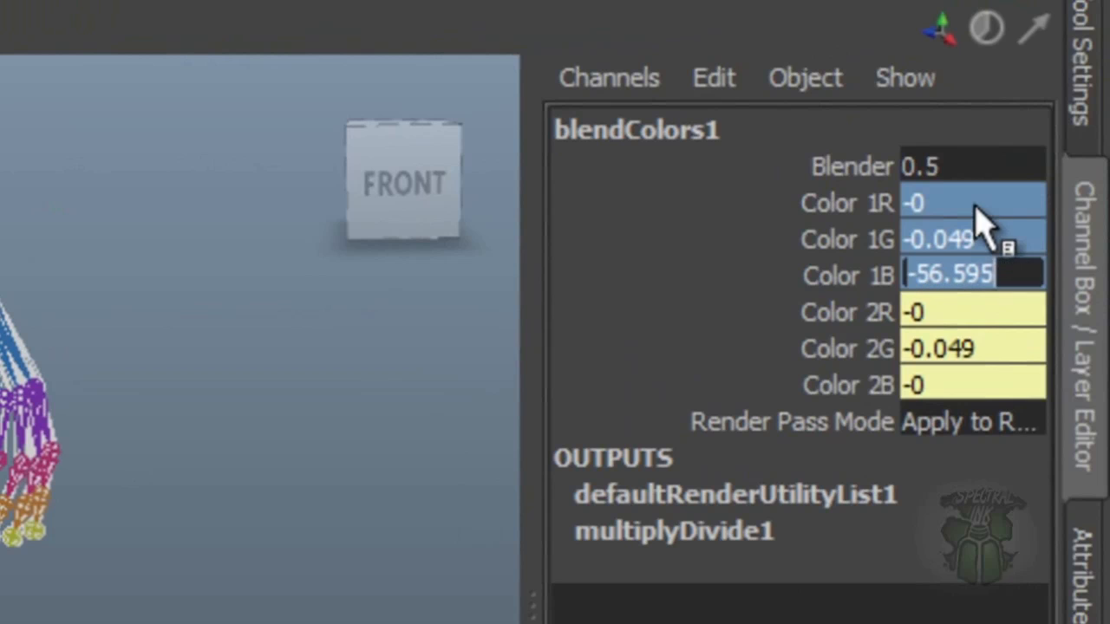
{"action": "left_click_drag", "start_coordinate": [975, 313], "coordinate": [973, 385]}
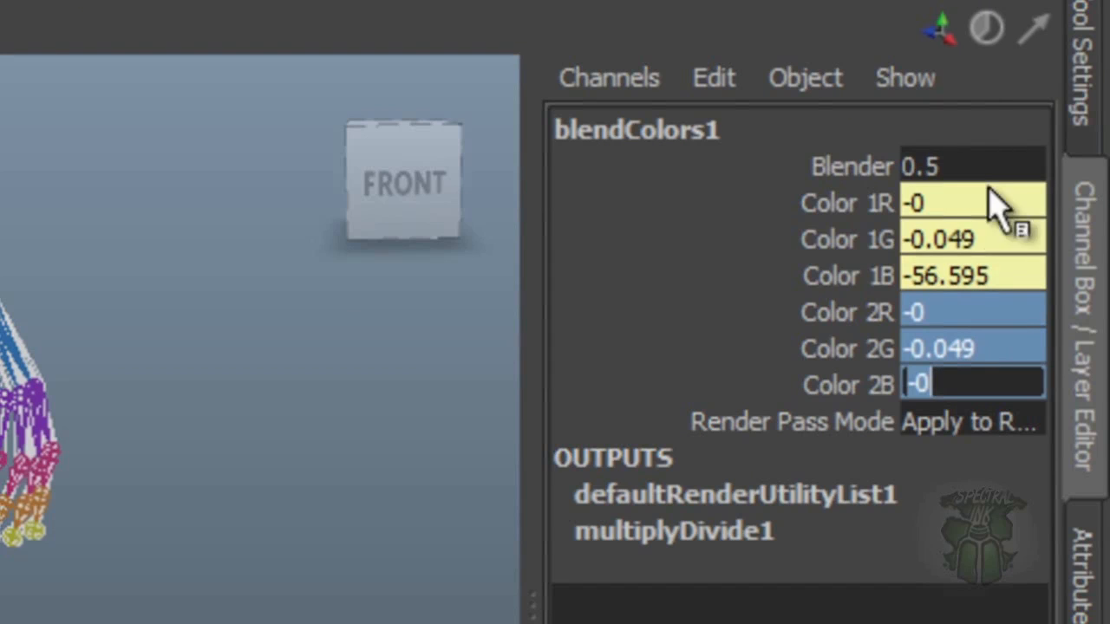
Scrub blendColors1's Blender value to 0 and then to 1 to test how the leg blends between its two drivers.
{"action": "left_click", "coordinate": [854, 167]}
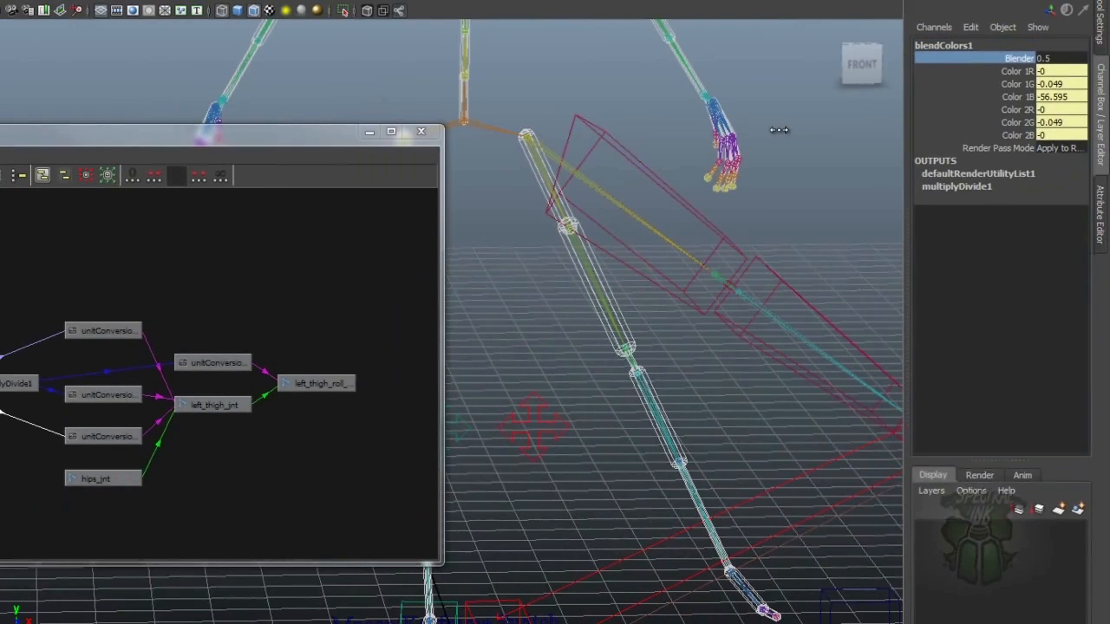
{"action": "middle_click_drag", "start_coordinate": [783, 129], "coordinate": [751, 131]}
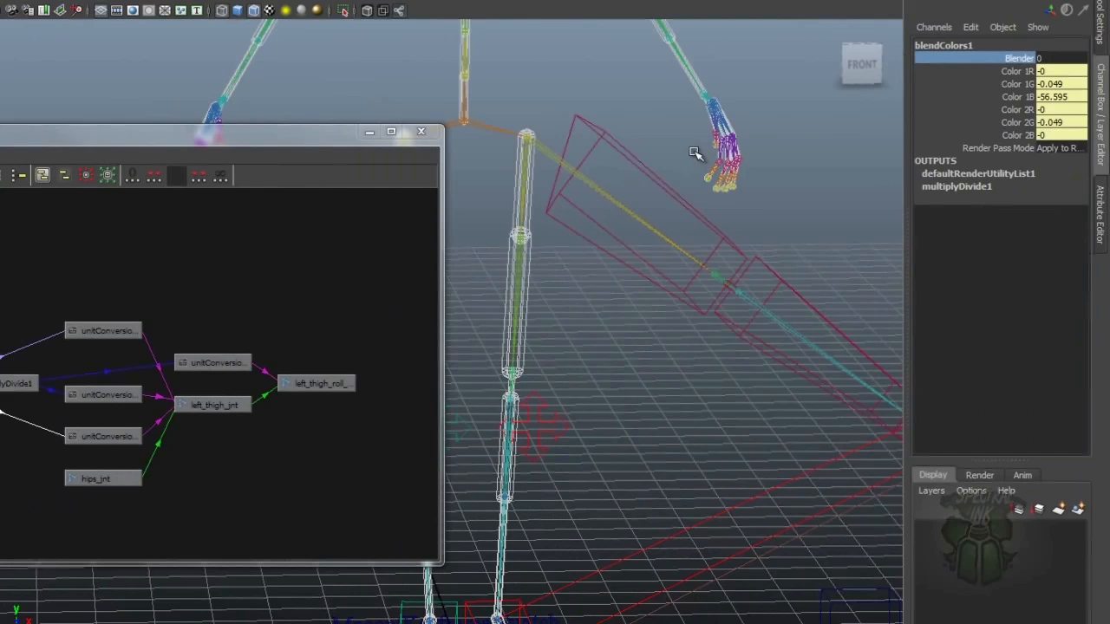
{"action": "middle_click_drag", "start_coordinate": [607, 150], "coordinate": [630, 143]}
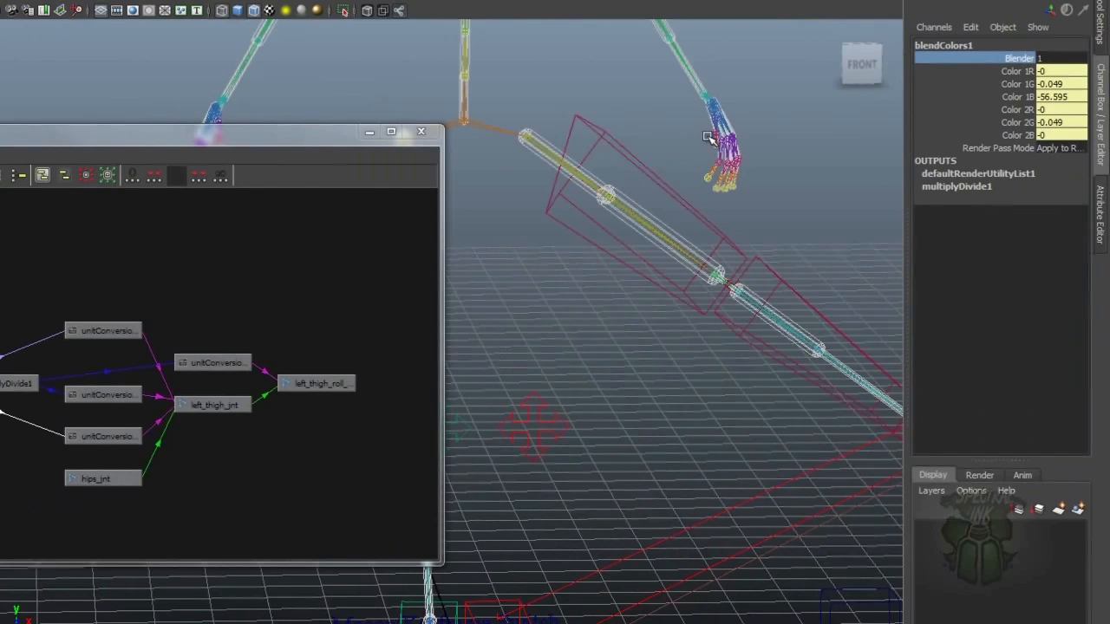
{"action": "mouse_move", "coordinate": [719, 132]}
{"action": "middle_mouse_down"}
{"action": "mouse_move", "coordinate": [708, 137]}
{"action": "mouse_move", "coordinate": [733, 136]}
{"action": "middle_mouse_up"}
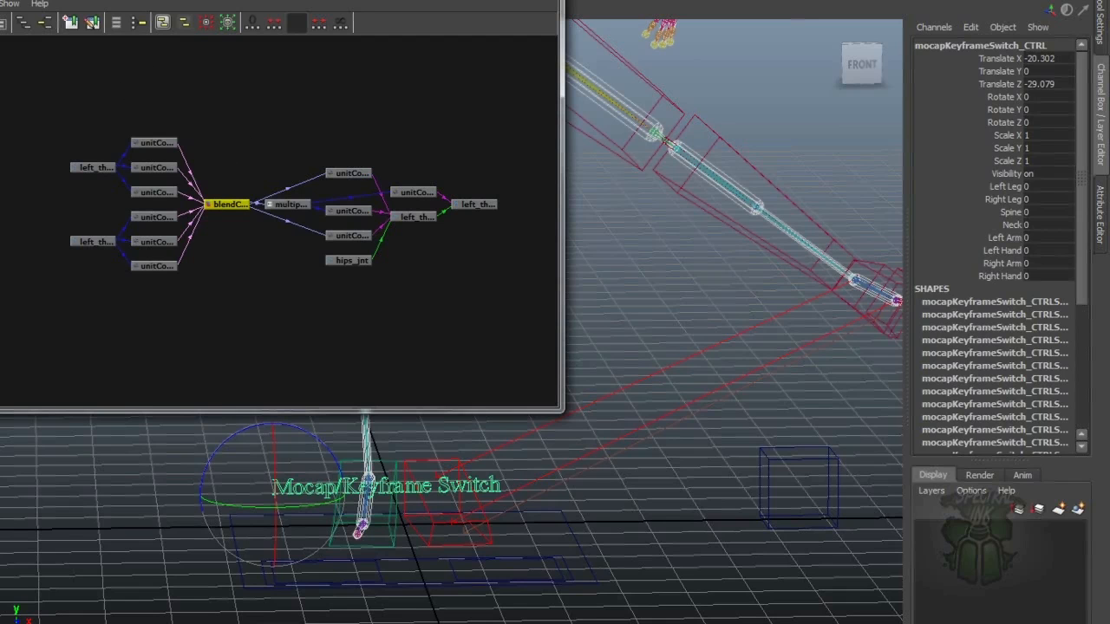
Add mocapKeyframeSwitch_CTRL to the Hypergraph and place its node above blendColors1, apart from the shape nodes.
{"action": "left_click", "coordinate": [1, 3]}
{"action": "left_click", "coordinate": [2, 51]}
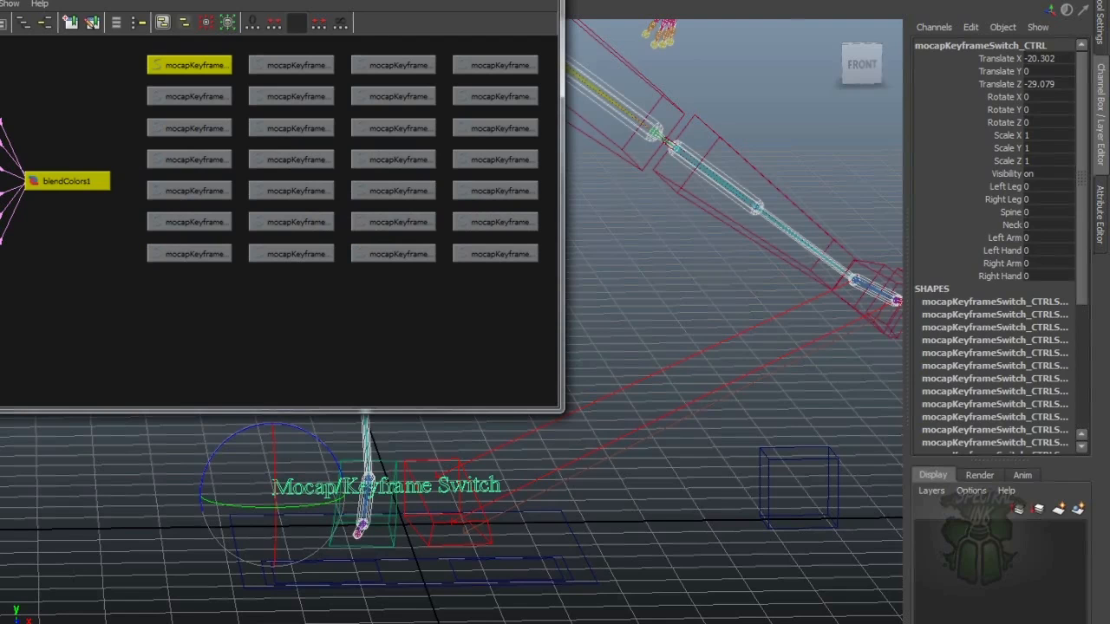
{"action": "left_click", "coordinate": [104, 89]}
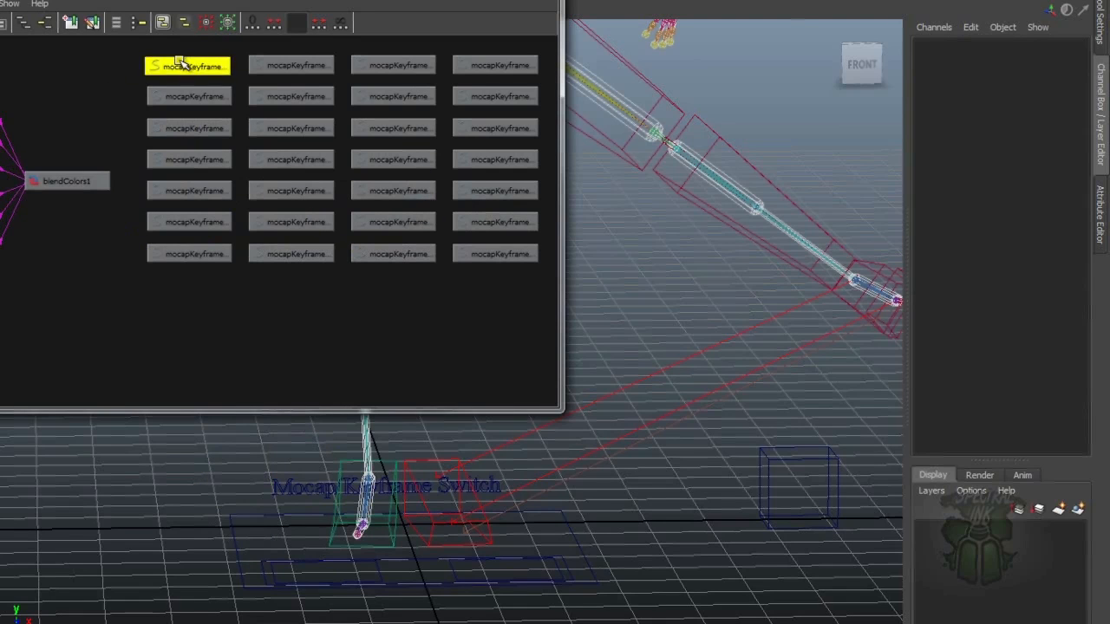
{"action": "left_click_drag", "start_coordinate": [186, 57], "coordinate": [84, 58]}
Connect mocapKeyframeSwitch_CTRL's leftLeg attribute to the blender input of blendColors1.
{"action": "left_click", "coordinate": [86, 58]}
{"action": "mouse_move", "coordinate": [268, 80]}
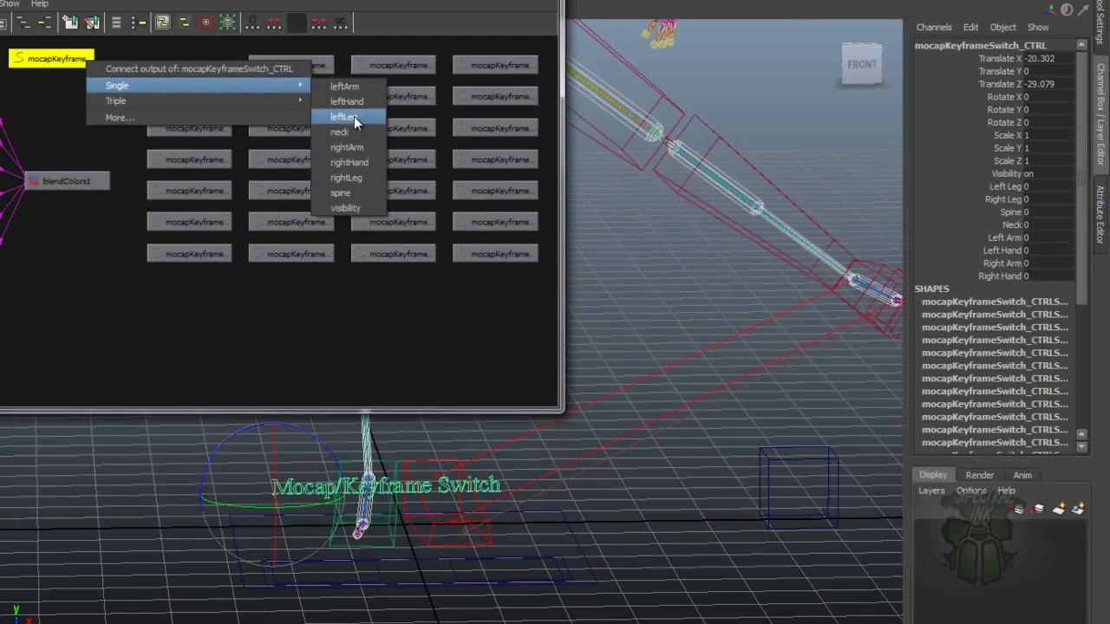
{"action": "left_click", "coordinate": [352, 116]}
{"action": "left_click", "coordinate": [97, 179]}
{"action": "left_click", "coordinate": [157, 225]}
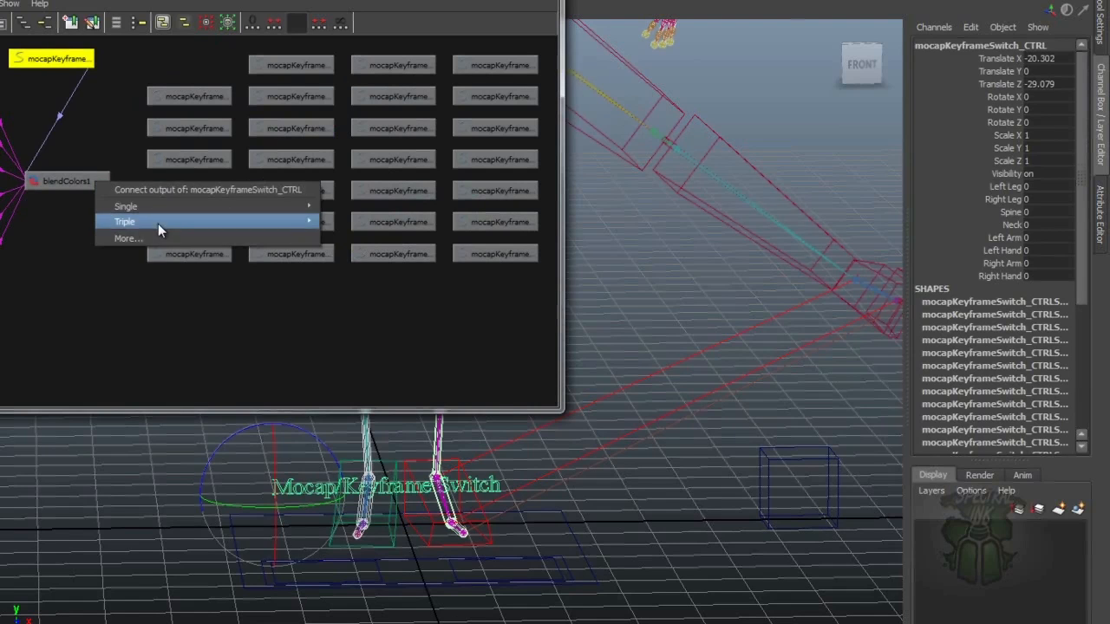
{"action": "left_click", "coordinate": [141, 58]}
Move the Hypergraph window off the legs and scrub the switch control's Left Leg attribute between 0 and 1 to test it.
{"action": "left_click_drag", "start_coordinate": [401, 2], "coordinate": [490, 313]}
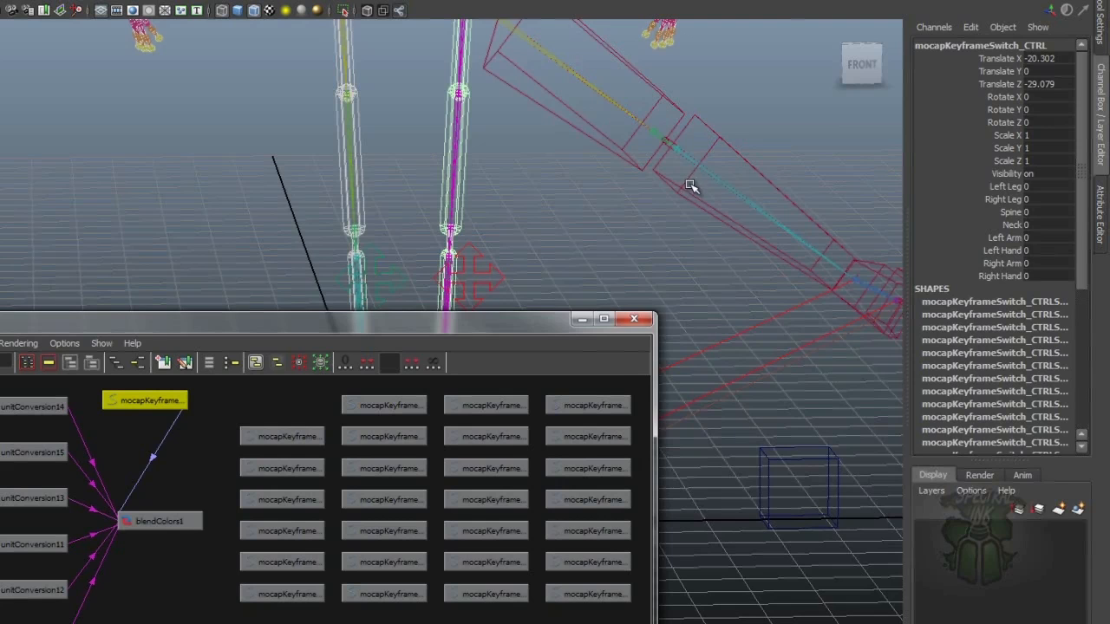
{"action": "left_click", "coordinate": [980, 187]}
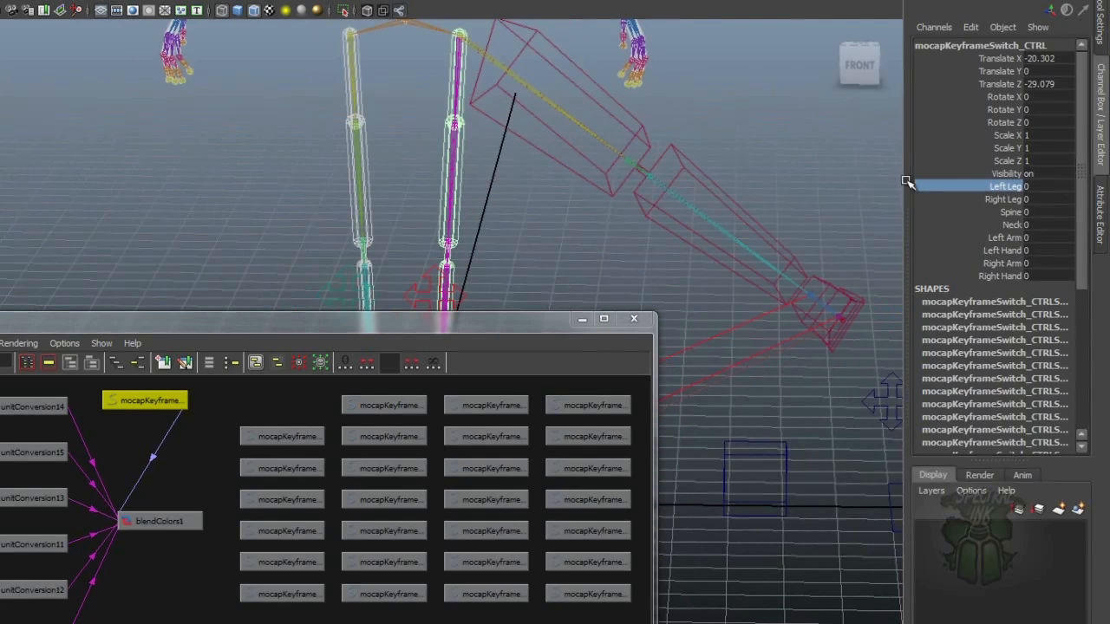
{"action": "middle_click_drag", "start_coordinate": [609, 183], "coordinate": [626, 179]}
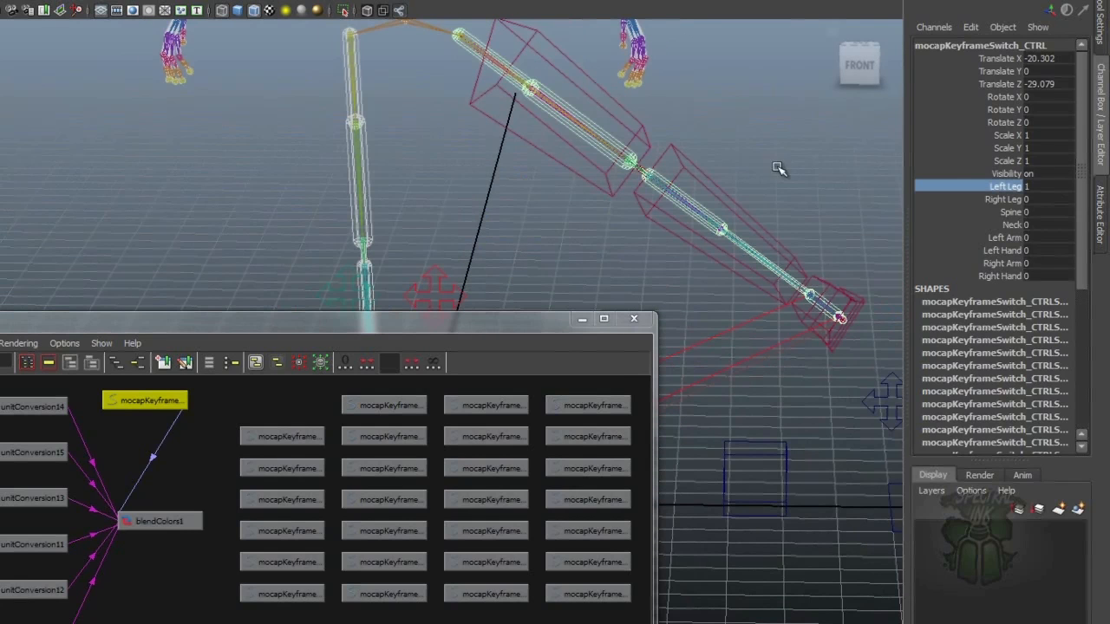
{"action": "middle_click_drag", "start_coordinate": [736, 169], "coordinate": [683, 172]}
{"action": "middle_click_drag", "start_coordinate": [774, 169], "coordinate": [843, 162]}
Set Rotate X, Y and Z of left_thigh_FK_CTRL to 0.
{"action": "left_click", "coordinate": [644, 130]}
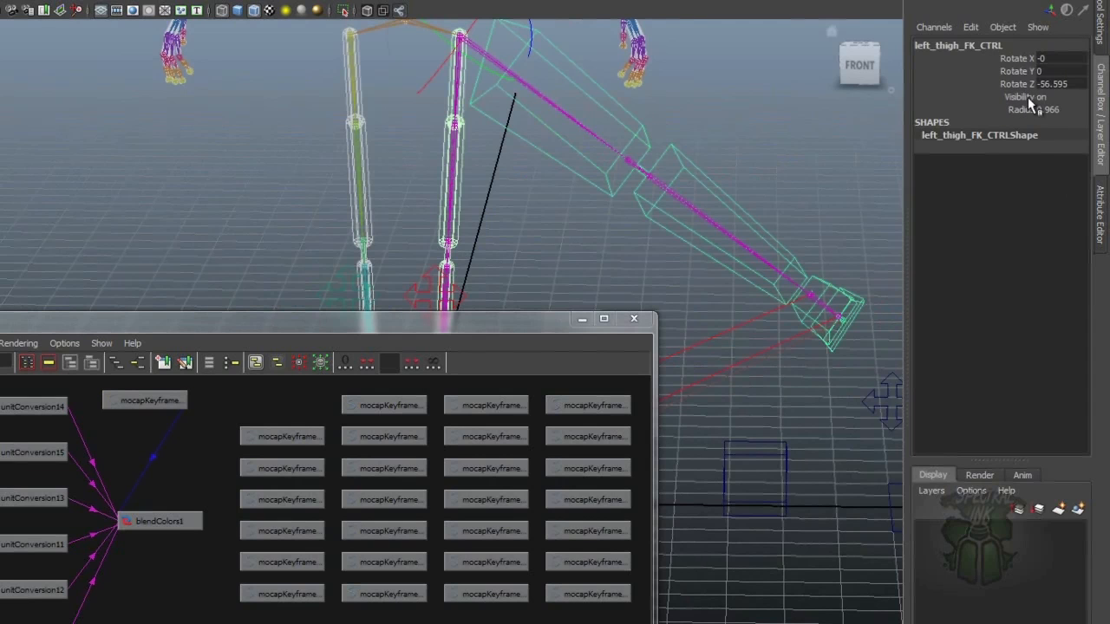
{"action": "key", "text": "Return"}
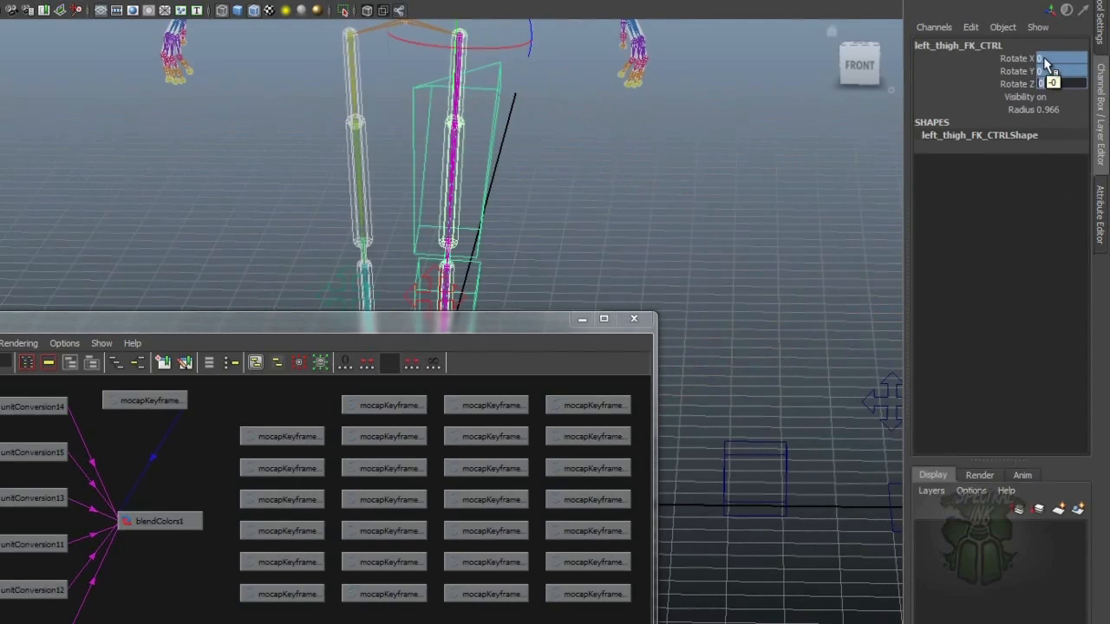
{"action": "left_click", "coordinate": [604, 319]}
{"action": "left_click_drag", "start_coordinate": [605, 319], "coordinate": [659, 316], "text": "alt"}
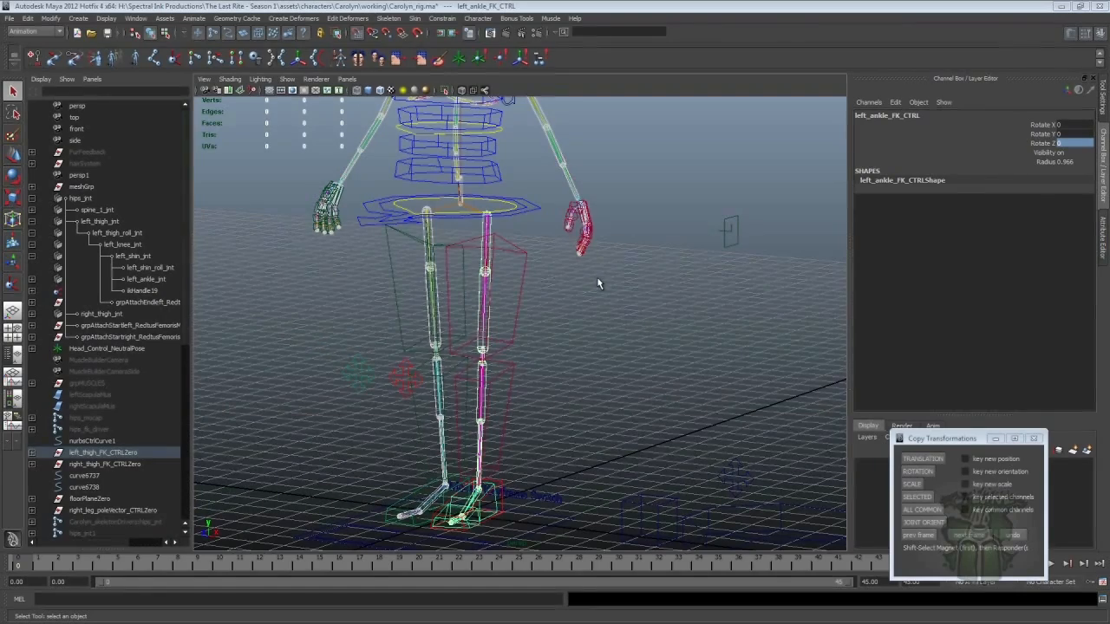
Examine the joint chains of both legs, selecting right_thigh_roll_jnt, right_thigh_jnt and left_shin_roll_jnt in turn.
{"action": "mouse_move", "coordinate": [597, 287]}
{"action": "left_mouse_down", "text": "alt"}
{"action": "mouse_move", "coordinate": [592, 304]}
{"action": "mouse_move", "coordinate": [594, 273]}
{"action": "left_mouse_up", "text": "alt"}
{"action": "right_click_drag", "start_coordinate": [594, 273], "coordinate": [726, 276], "text": "alt"}
{"action": "left_click_drag", "start_coordinate": [523, 311], "coordinate": [495, 318], "text": "alt"}
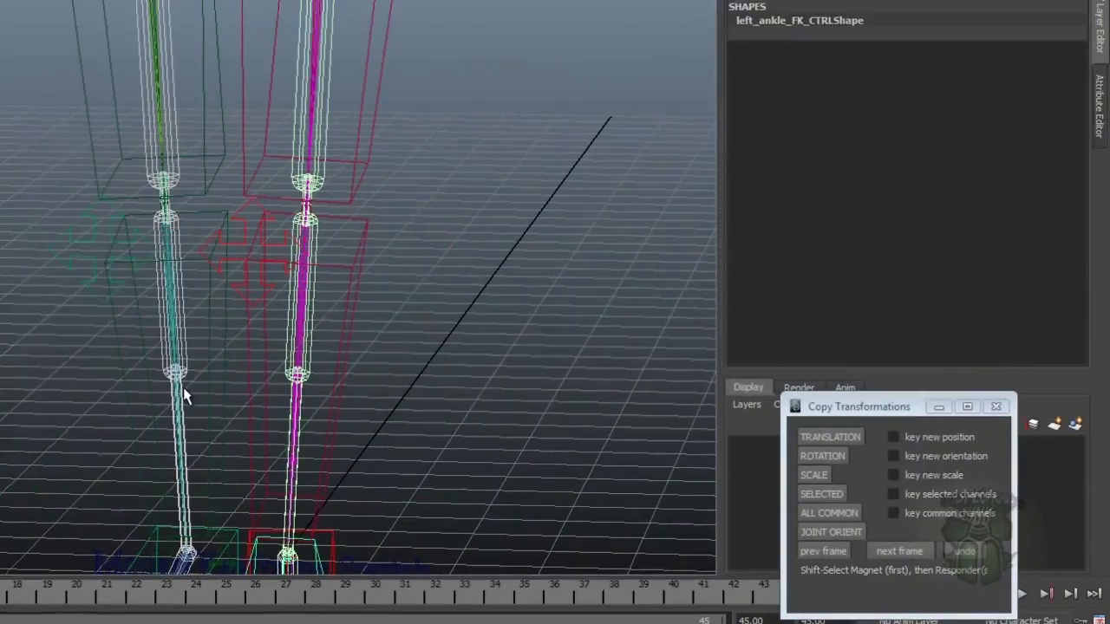
{"action": "left_click", "coordinate": [494, 427]}
{"action": "left_click", "coordinate": [182, 392]}
{"action": "left_click_drag", "start_coordinate": [213, 384], "coordinate": [275, 279], "text": "alt"}
{"action": "left_click_drag", "start_coordinate": [423, 232], "coordinate": [360, 121], "text": "alt"}
{"action": "left_click", "coordinate": [213, 115]}
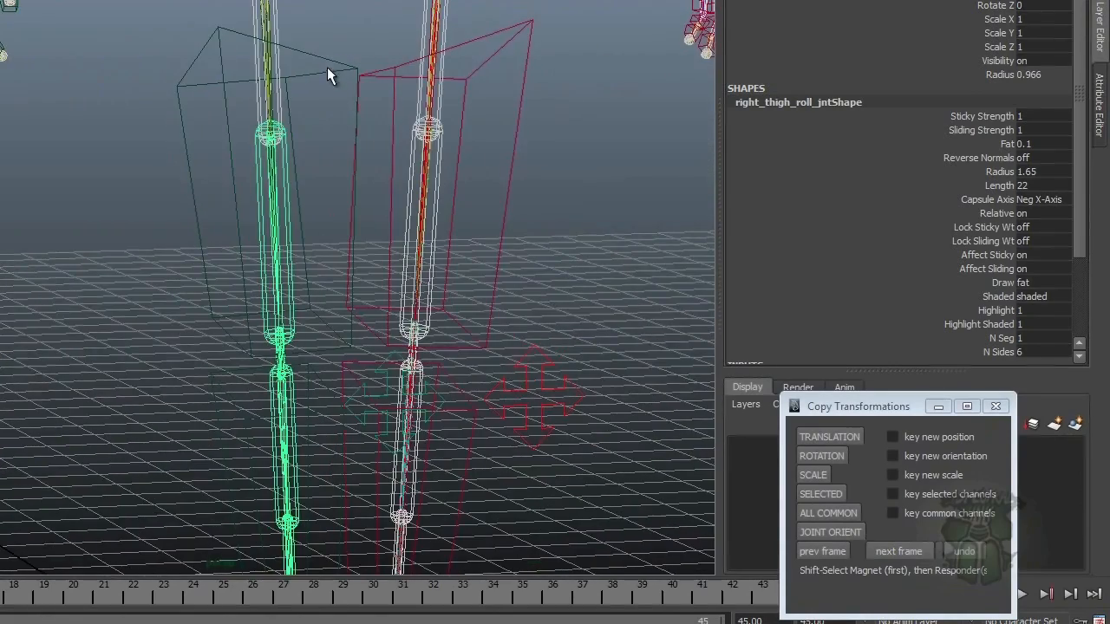
{"action": "left_click_drag", "start_coordinate": [322, 54], "coordinate": [173, 76], "text": "alt"}
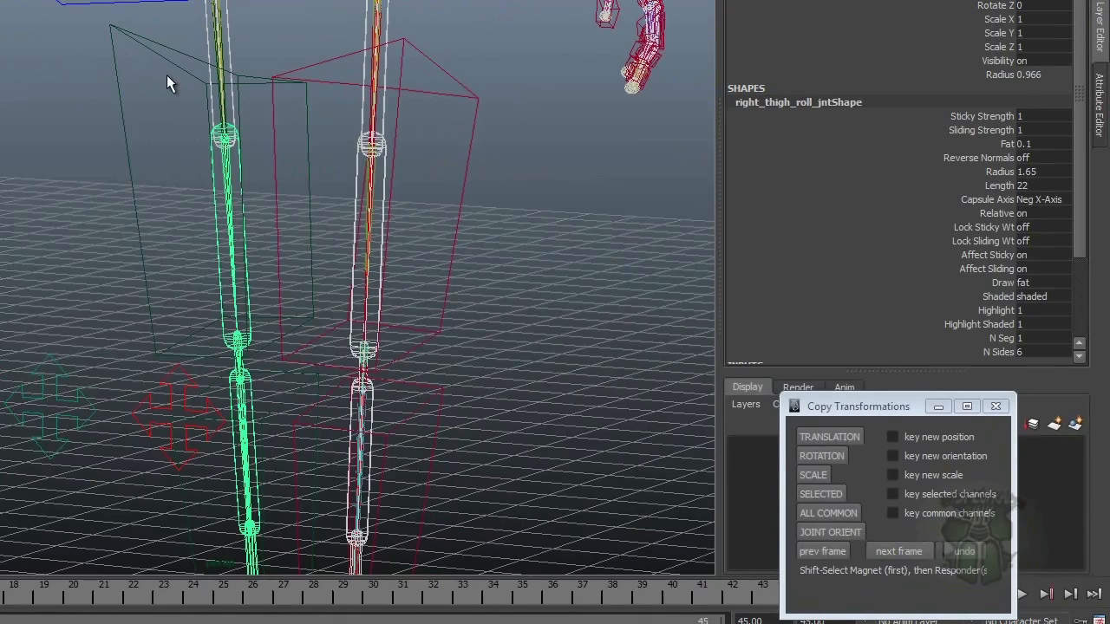
{"action": "mouse_move", "coordinate": [225, 106]}
{"action": "left_mouse_down", "text": "alt"}
{"action": "mouse_move", "coordinate": [183, 79]}
{"action": "mouse_move", "coordinate": [232, 90]}
{"action": "left_mouse_up", "text": "alt"}
{"action": "left_click", "coordinate": [241, 33]}
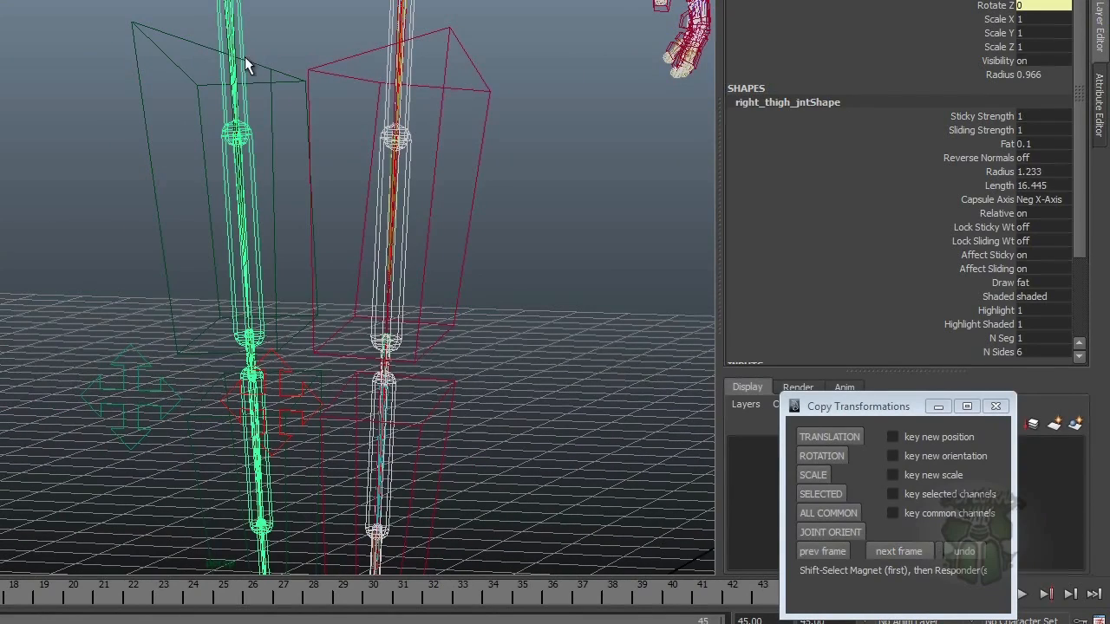
{"action": "left_click", "coordinate": [254, 145]}
{"action": "left_click_drag", "start_coordinate": [441, 371], "coordinate": [392, 272], "text": "alt"}
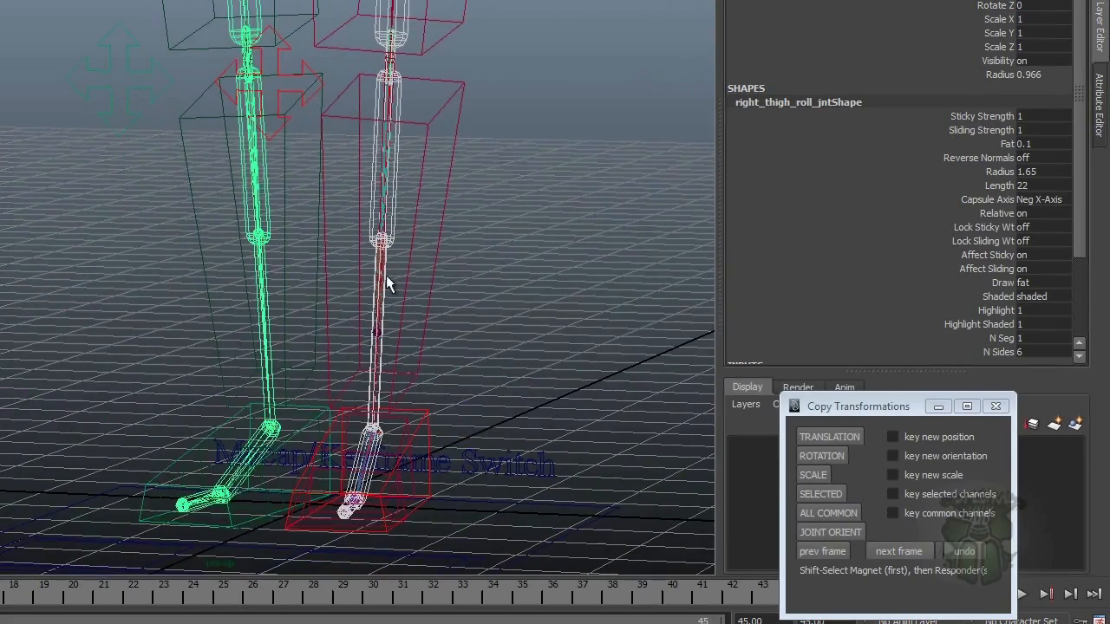
{"action": "left_click", "coordinate": [388, 277]}
{"action": "middle_click_drag", "start_coordinate": [466, 230], "coordinate": [409, 218], "text": "alt"}
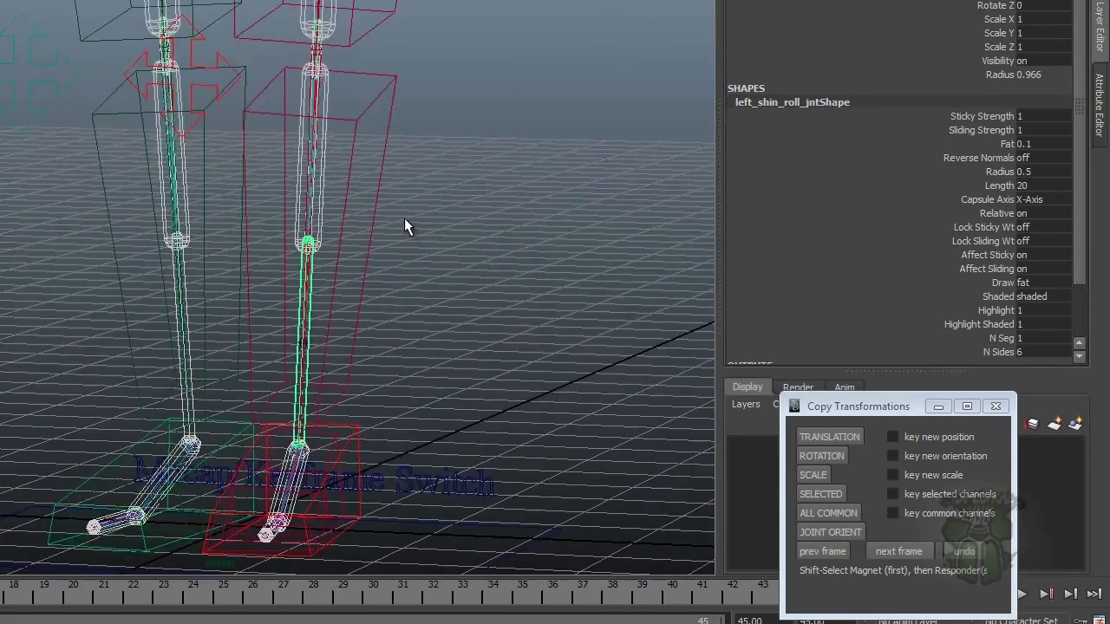
Select the left leg's shin FK control and examine the shin and foot joints from several angles.
{"action": "left_click_drag", "start_coordinate": [409, 219], "coordinate": [388, 175], "text": "alt"}
{"action": "left_click", "coordinate": [395, 144]}
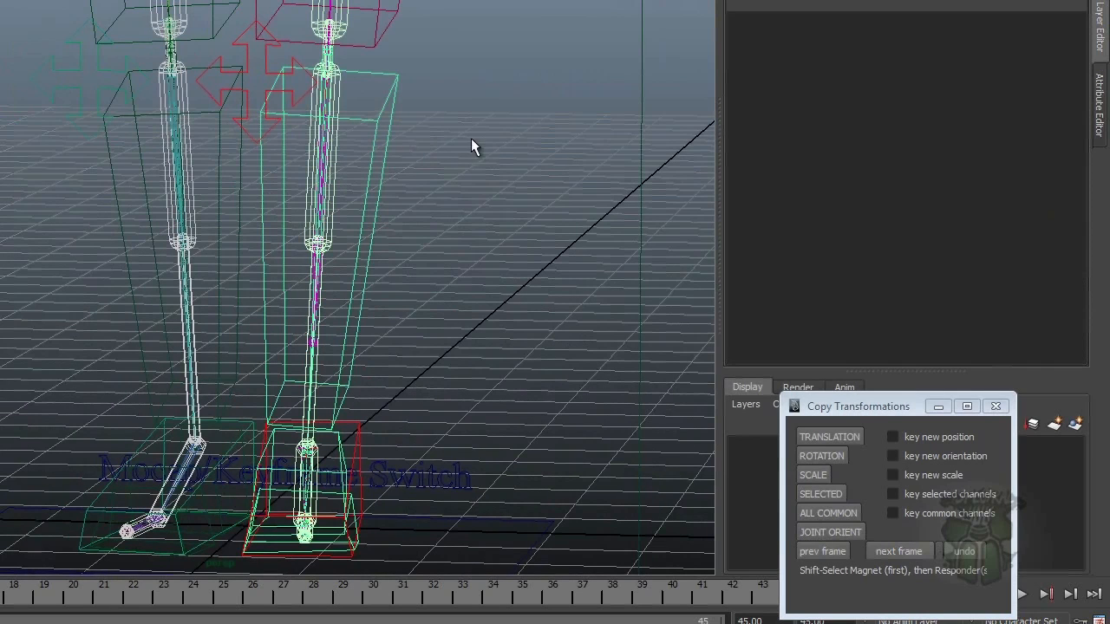
{"action": "left_click_drag", "start_coordinate": [436, 167], "coordinate": [381, 150], "text": "alt"}
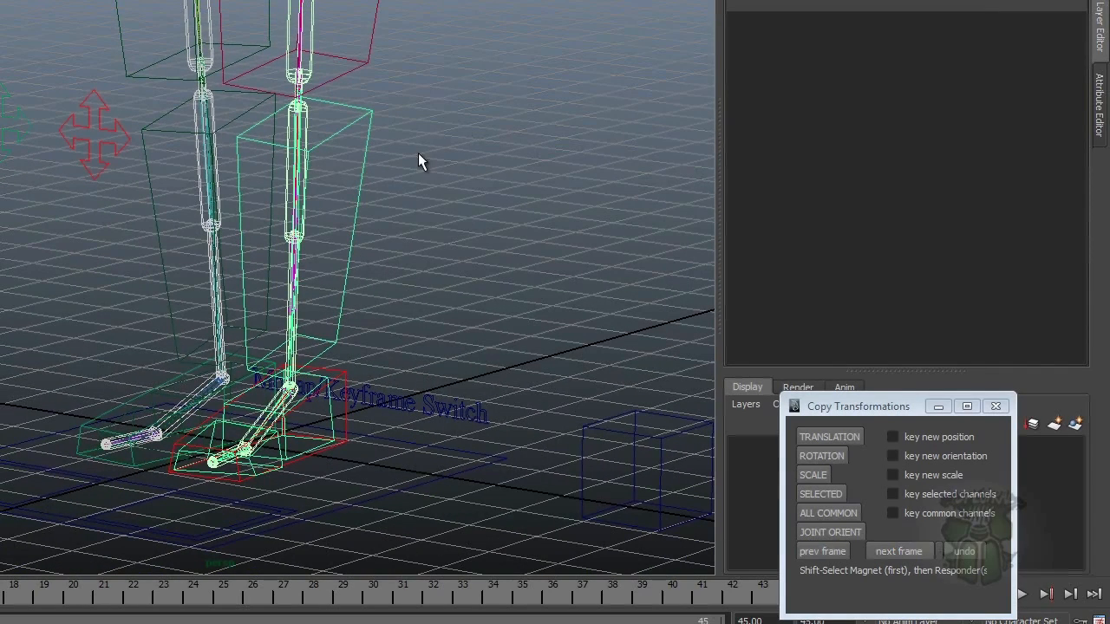
{"action": "left_click_drag", "start_coordinate": [396, 195], "coordinate": [436, 187], "text": "alt"}
{"action": "middle_click_drag", "start_coordinate": [436, 186], "coordinate": [446, 161], "text": "alt"}
{"action": "right_click_drag", "start_coordinate": [445, 162], "coordinate": [477, 164], "text": "alt"}
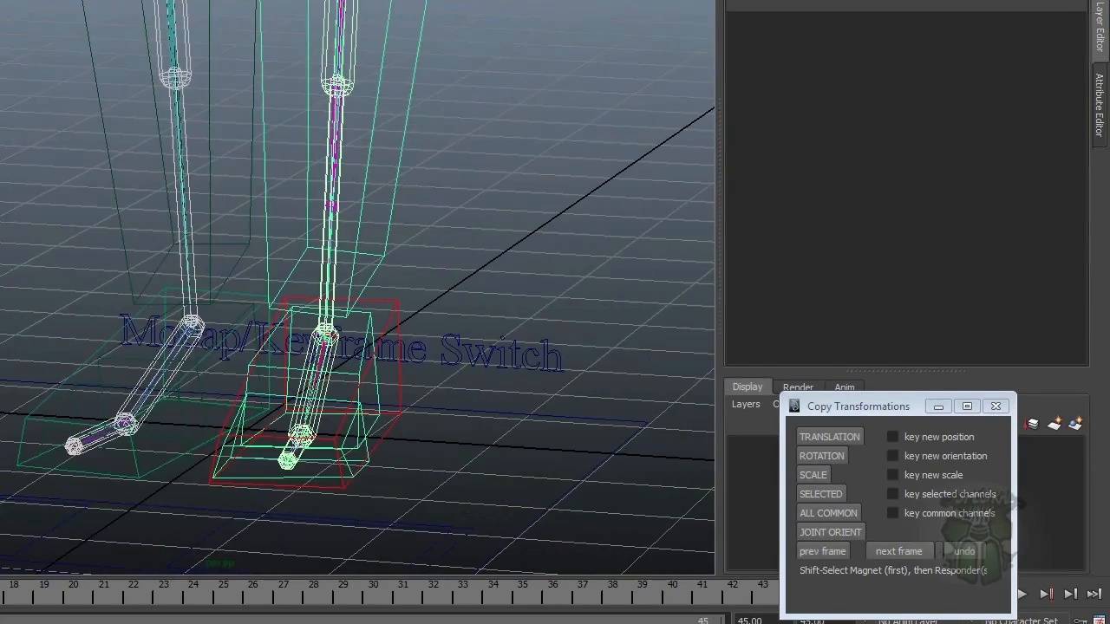
{"action": "left_click_drag", "start_coordinate": [420, 171], "coordinate": [350, 189], "text": "alt"}
{"action": "mouse_move", "coordinate": [349, 189]}
{"action": "middle_mouse_down", "text": "alt"}
{"action": "mouse_move", "coordinate": [274, 194]}
{"action": "mouse_move", "coordinate": [334, 172]}
{"action": "middle_mouse_up", "text": "alt"}
{"action": "right_click_drag", "start_coordinate": [334, 173], "coordinate": [361, 167], "text": "alt"}
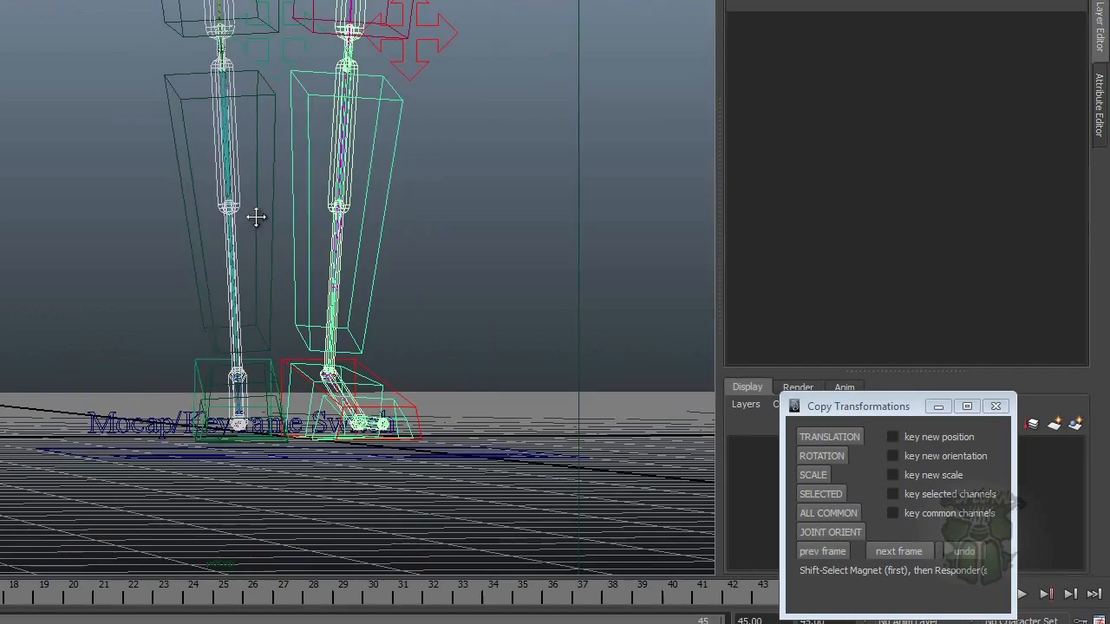
{"action": "middle_click_drag", "start_coordinate": [256, 235], "coordinate": [303, 192], "text": "alt"}
{"action": "right_click_drag", "start_coordinate": [304, 192], "coordinate": [436, 188], "text": "alt"}
{"action": "left_click_drag", "start_coordinate": [436, 188], "coordinate": [304, 274], "text": "alt"}
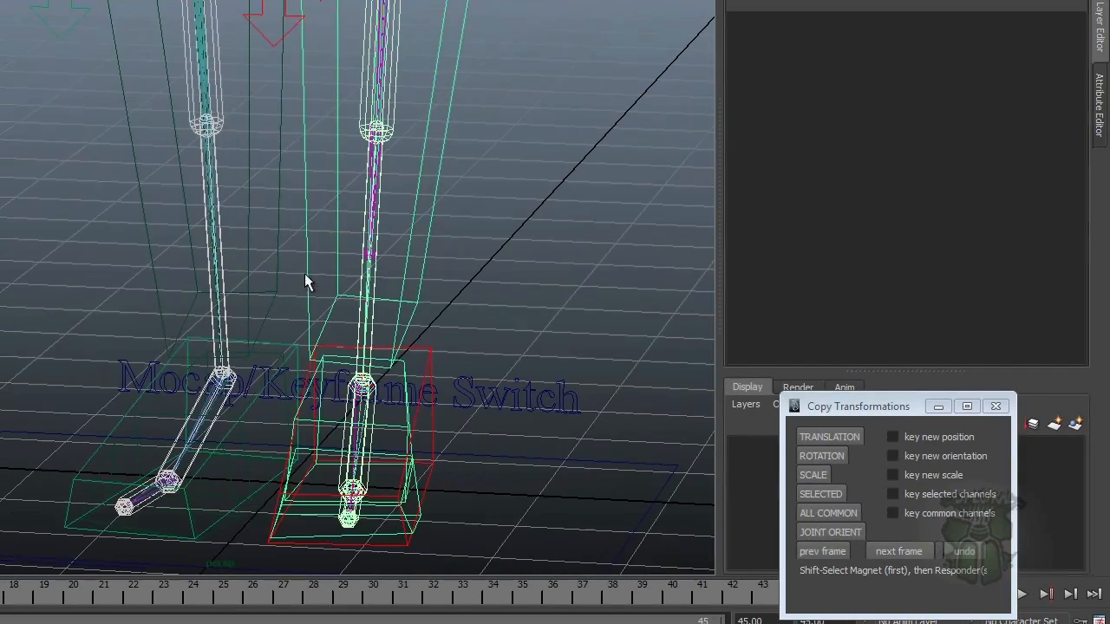
Examine the right lower leg from several angles, selecting right_ankle_jnt and right_ankle_FK_CTRL in turn.
{"action": "left_click", "coordinate": [210, 410]}
{"action": "left_click_drag", "start_coordinate": [490, 242], "coordinate": [324, 285], "text": "alt"}
{"action": "middle_click_drag", "start_coordinate": [324, 285], "coordinate": [333, 300], "text": "alt"}
{"action": "left_click_drag", "start_coordinate": [332, 300], "coordinate": [310, 274], "text": "alt"}
{"action": "left_click_drag", "start_coordinate": [258, 230], "coordinate": [250, 376], "text": "alt"}
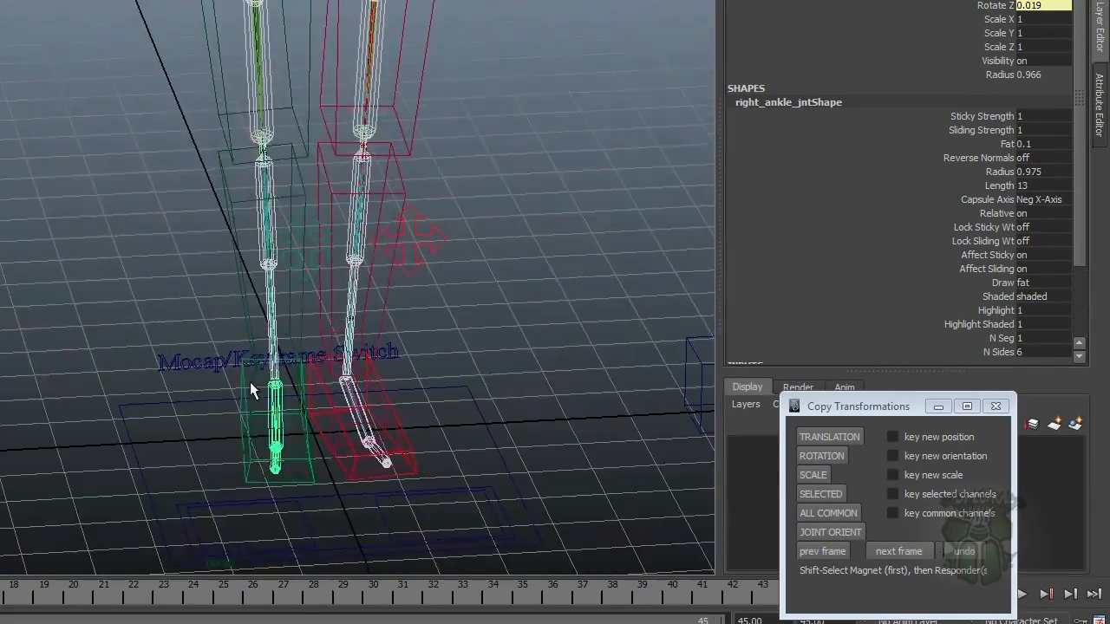
{"action": "left_click", "coordinate": [248, 242]}
{"action": "left_click_drag", "start_coordinate": [250, 242], "coordinate": [299, 286], "text": "alt"}
{"action": "left_click", "coordinate": [229, 437]}
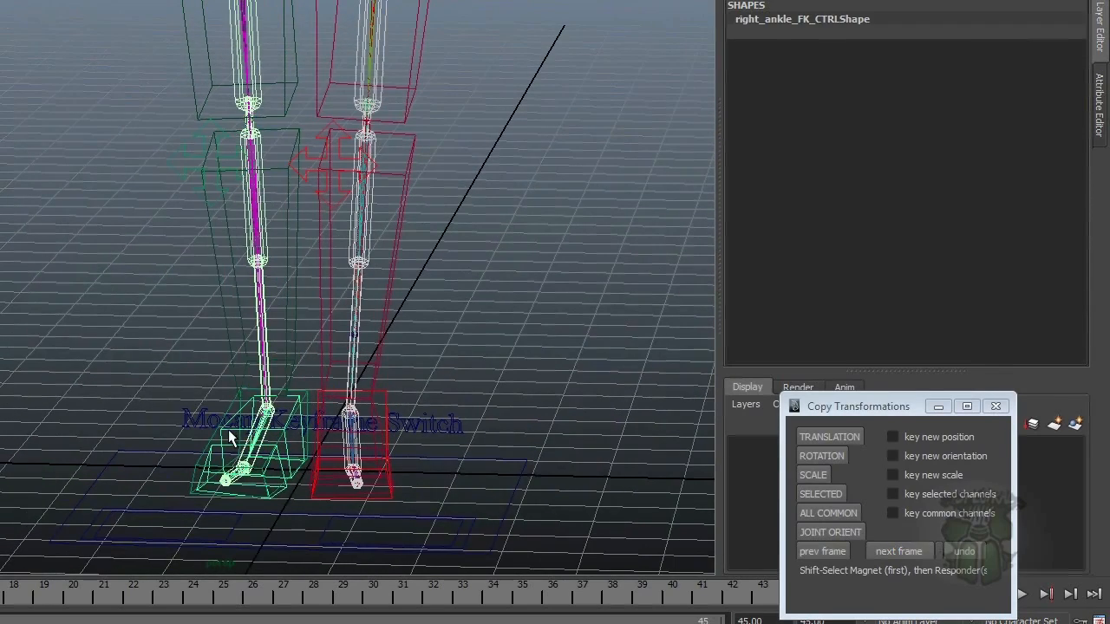
{"action": "left_click_drag", "start_coordinate": [260, 401], "coordinate": [316, 265], "text": "alt"}
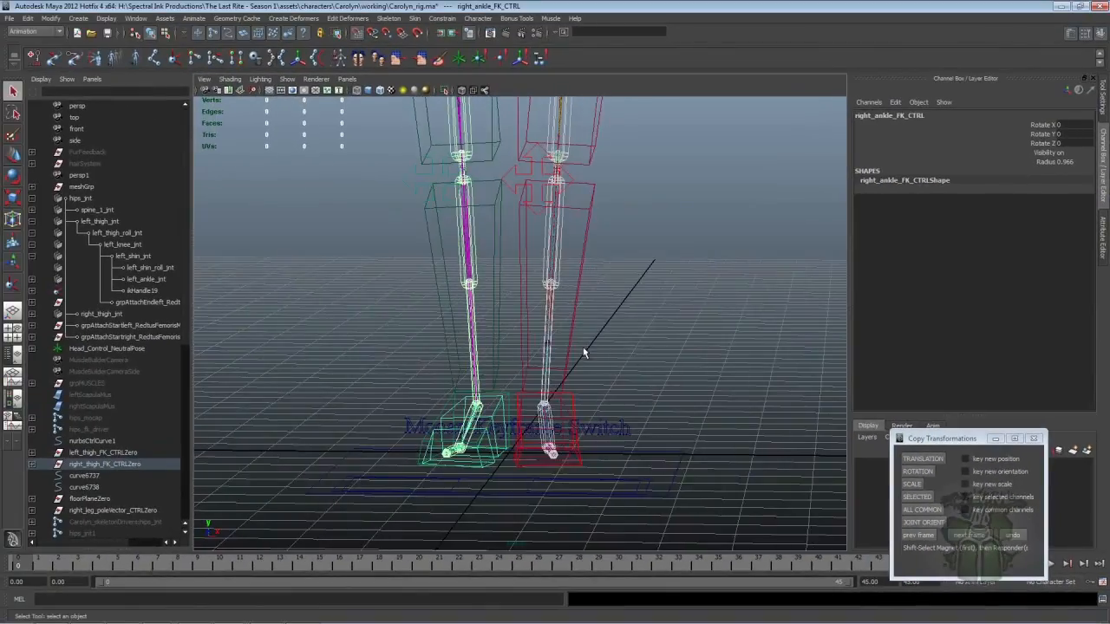
Create a two-joint chain 10 units long beside the legs in the front view and rename its root rightShin_roll_driver.
{"action": "key", "text": "space"}
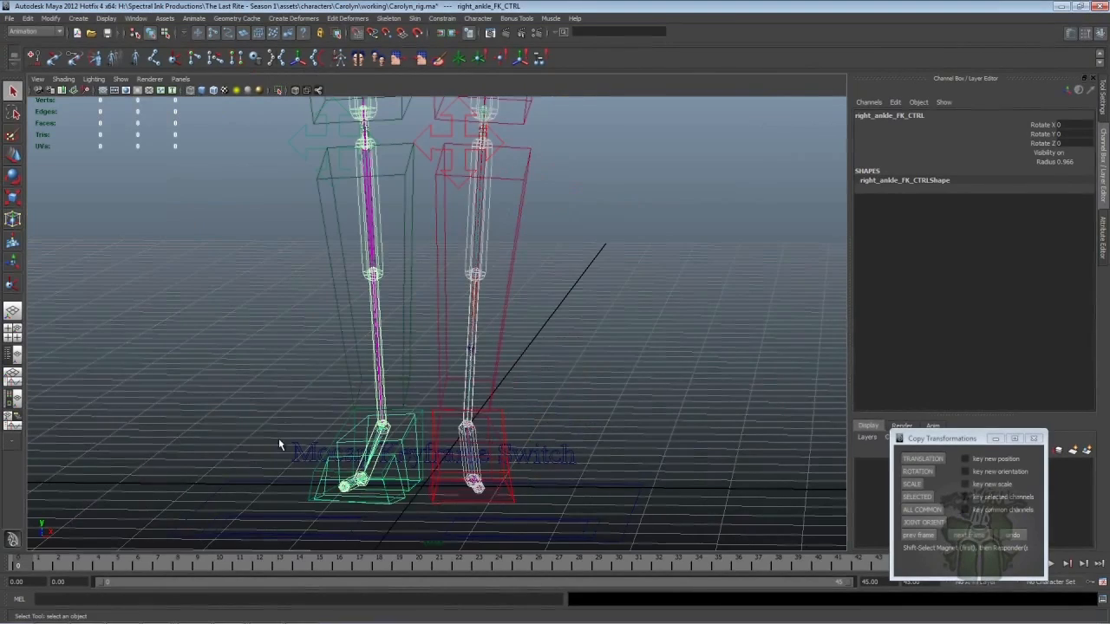
{"action": "left_click", "coordinate": [13, 331]}
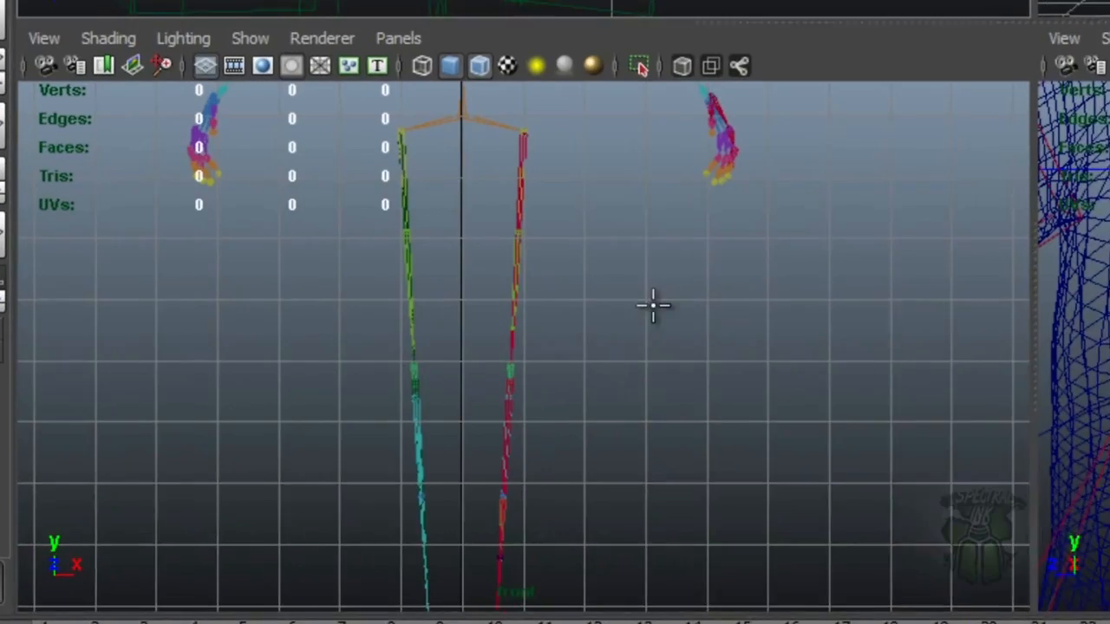
{"action": "left_click", "coordinate": [723, 300]}
{"action": "key", "text": "Return"}
{"action": "left_click", "coordinate": [596, 108]}
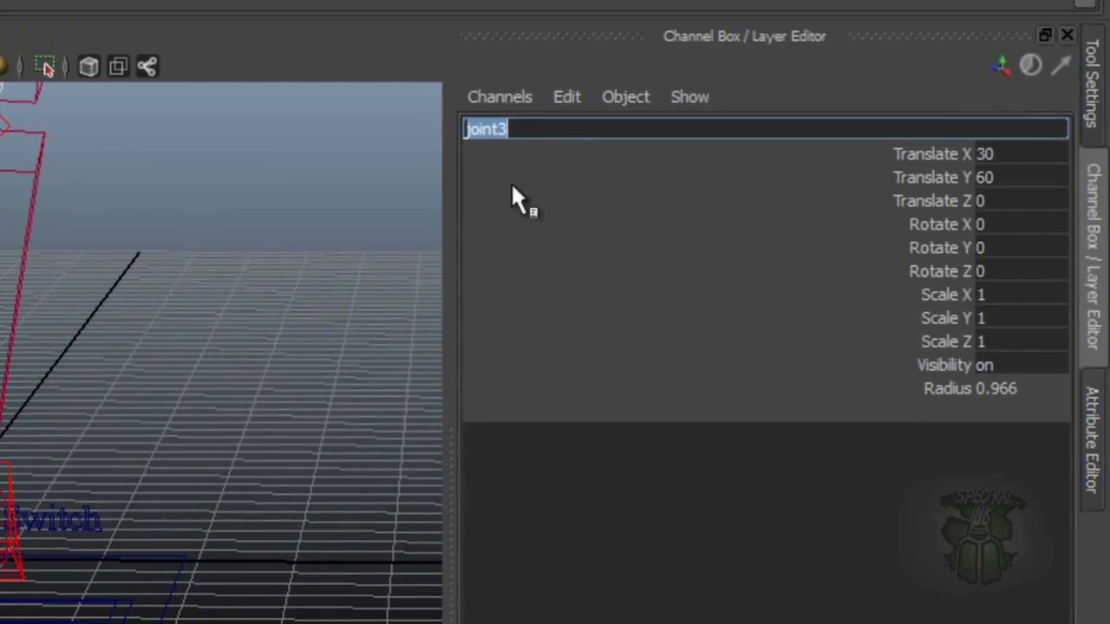
{"action": "type", "text": "right_"}
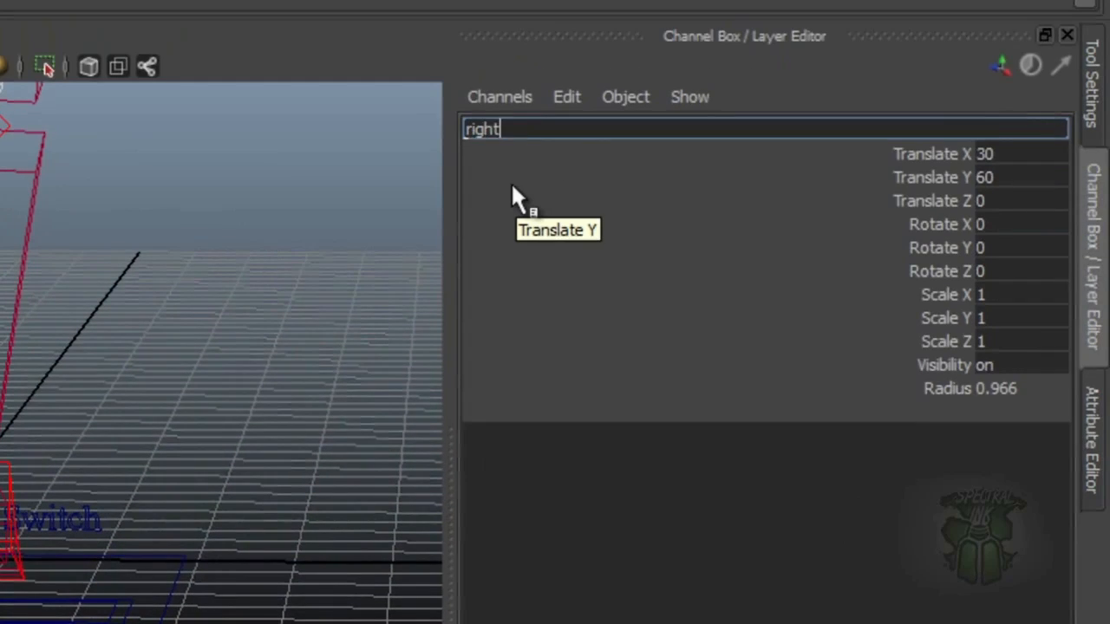
{"action": "key", "text": "BackSpace"}
{"action": "type", "text": "Shin_roll_driver"}
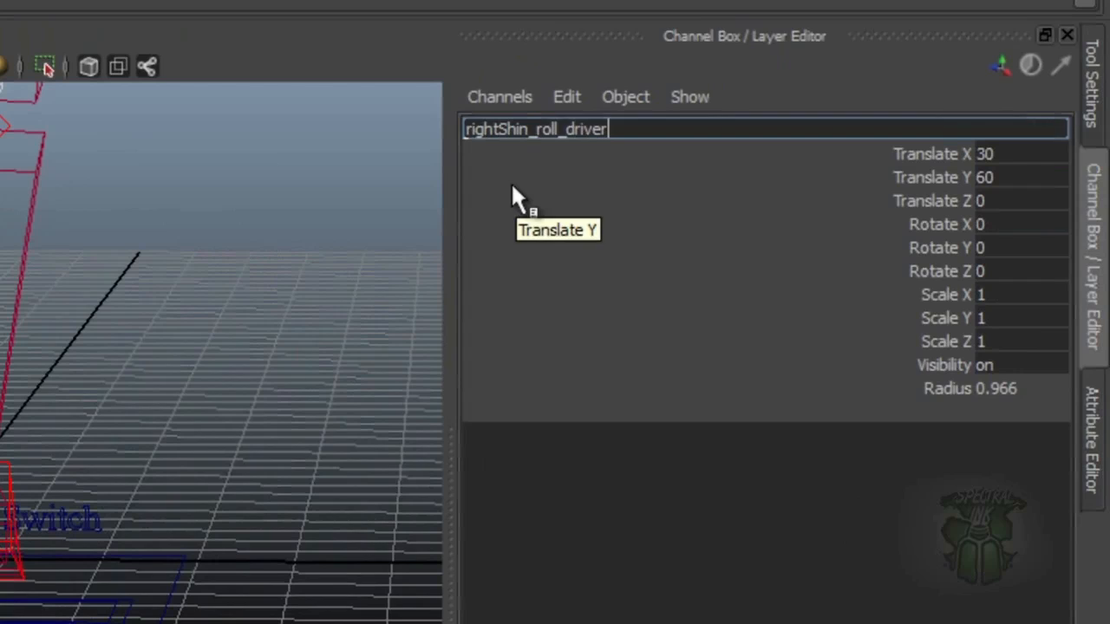
{"action": "key", "text": "Return"}
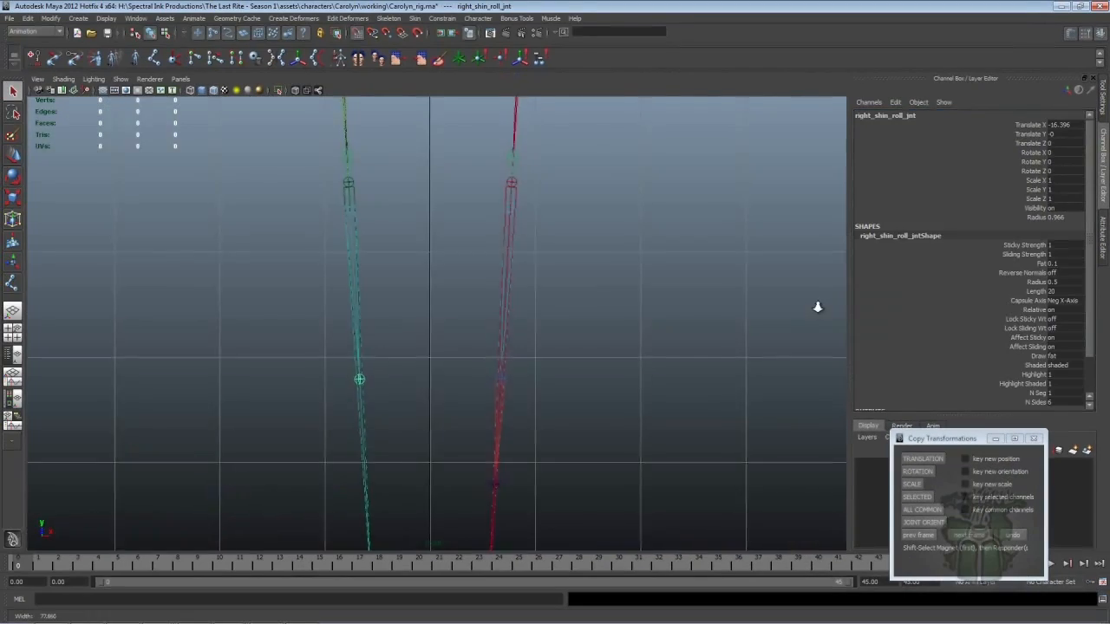
Copy the translation, rotation and joint orientation of right_shin_roll_jnt onto rightShin_roll_driver with Copy Transformations.
{"action": "right_click_drag", "start_coordinate": [816, 307], "coordinate": [597, 267], "text": "alt"}
{"action": "left_click", "coordinate": [636, 149]}
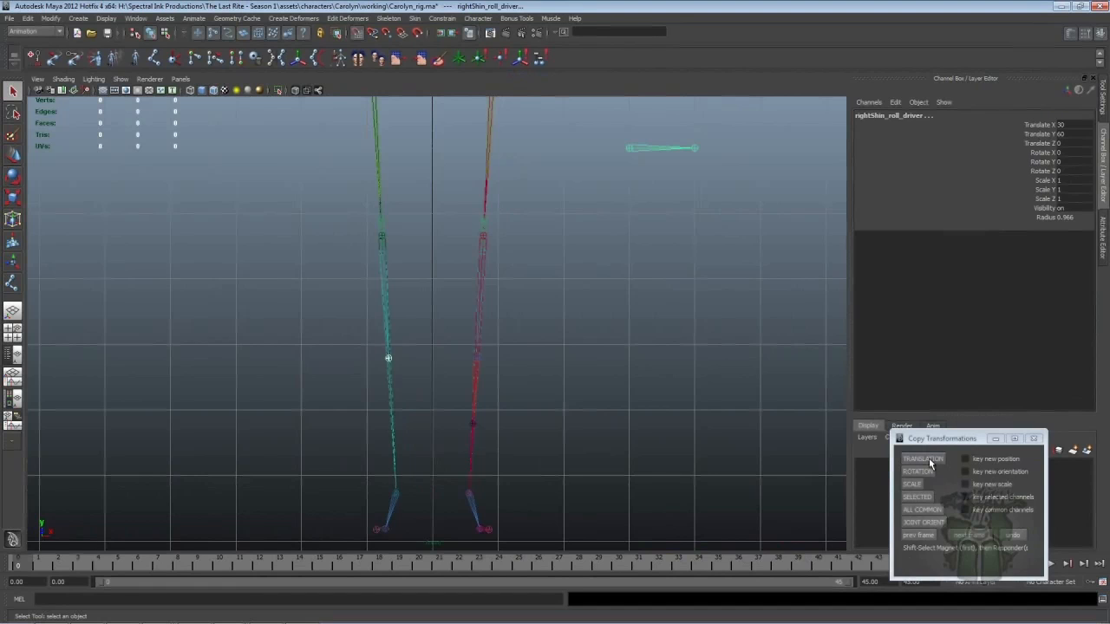
{"action": "left_click", "coordinate": [924, 460]}
{"action": "left_click", "coordinate": [921, 471]}
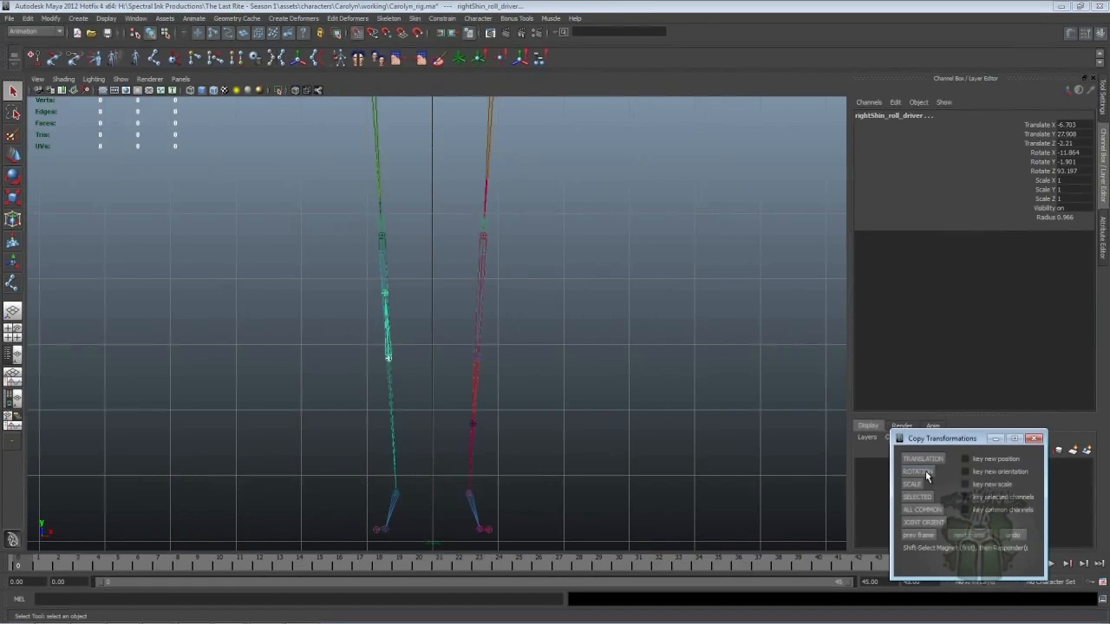
{"action": "left_click", "coordinate": [928, 526]}
Set Translate X of rightShin_roll_driver's end joint to -10.
{"action": "right_click_drag", "start_coordinate": [139, 260], "coordinate": [267, 264], "text": "alt"}
{"action": "middle_click_drag", "start_coordinate": [267, 263], "coordinate": [424, 287], "text": "alt"}
{"action": "right_click_drag", "start_coordinate": [529, 278], "coordinate": [641, 269], "text": "alt"}
{"action": "left_click", "coordinate": [453, 237]}
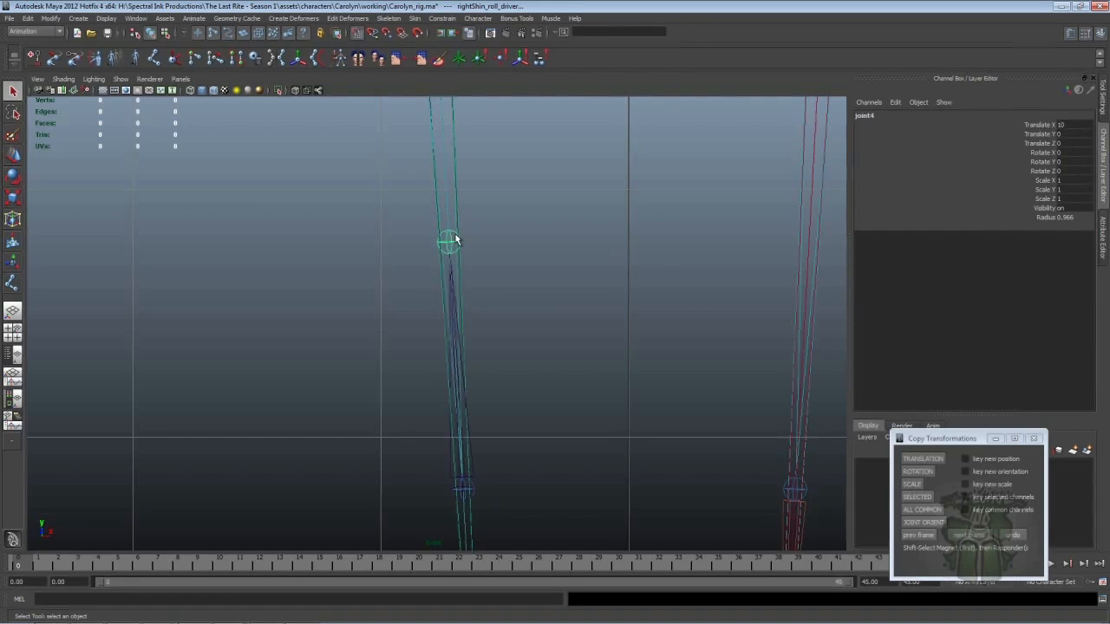
{"action": "right_click_drag", "start_coordinate": [565, 255], "coordinate": [301, 246], "text": "alt"}
{"action": "right_click_drag", "start_coordinate": [407, 228], "coordinate": [335, 229], "text": "alt"}
{"action": "middle_click_drag", "start_coordinate": [446, 234], "coordinate": [400, 234], "text": "alt"}
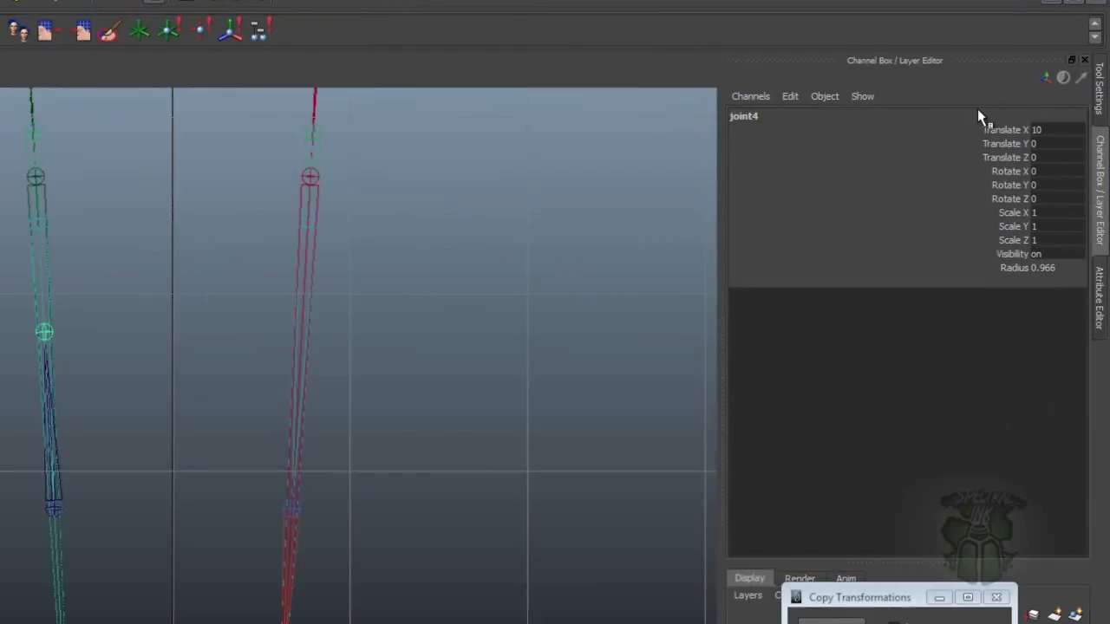
{"action": "left_click", "coordinate": [1060, 126]}
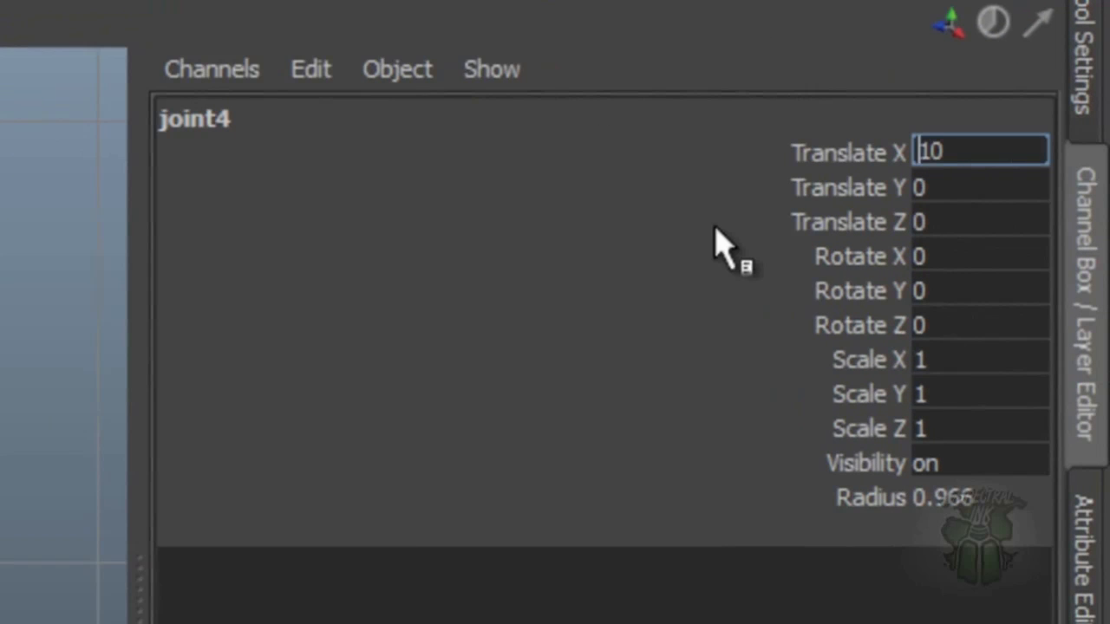
{"action": "type", "text": "-"}
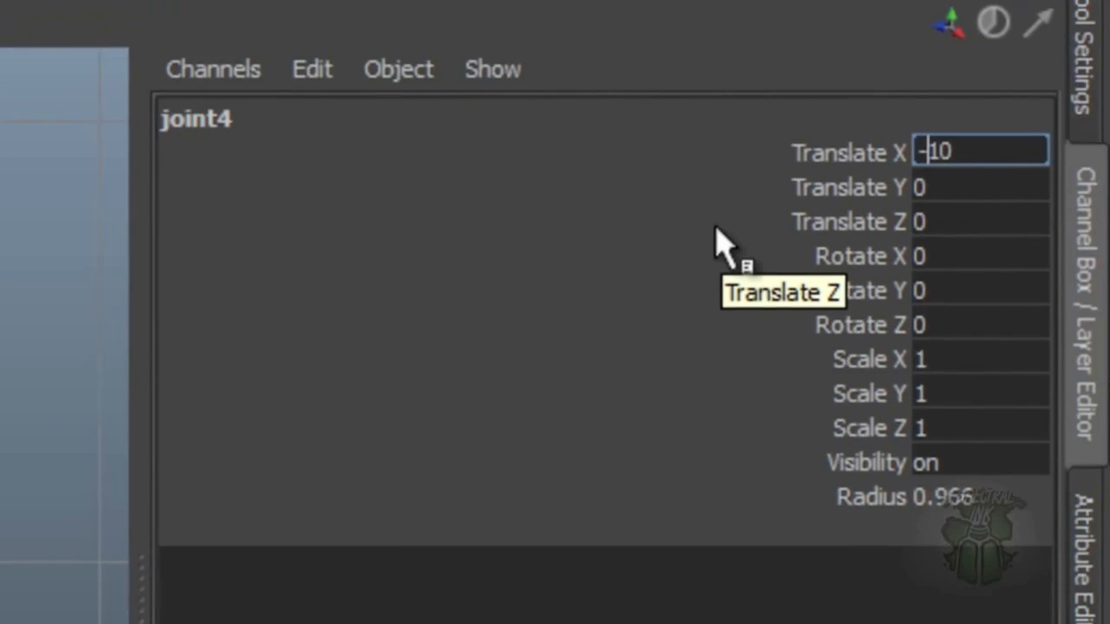
{"action": "key", "text": "Return"}
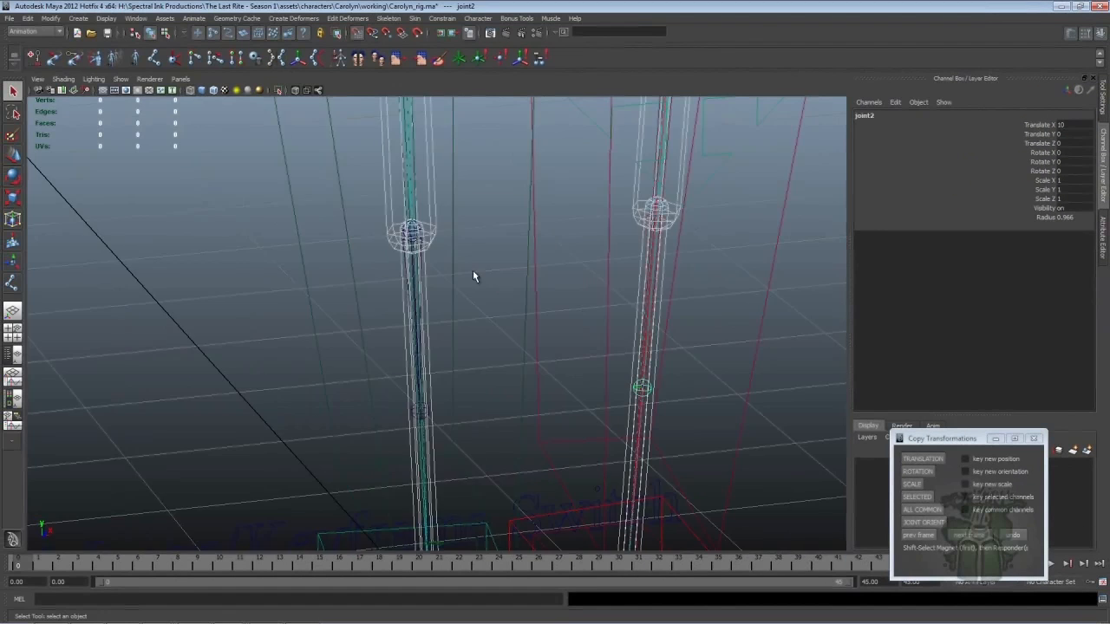
Examine the shin roll joints in perspective, selecting rightShin_roll_driver and right_shin_jnt.
{"action": "left_click_drag", "start_coordinate": [472, 269], "coordinate": [438, 265], "text": "alt"}
{"action": "left_click", "coordinate": [441, 263]}
{"action": "left_click", "coordinate": [441, 269]}
{"action": "left_click", "coordinate": [440, 271]}
{"action": "left_click_drag", "start_coordinate": [475, 275], "coordinate": [395, 259], "text": "alt"}
{"action": "scroll", "coordinate": [513, 252], "scroll_direction": "down", "scroll_amount": 4}
{"action": "scroll", "coordinate": [395, 259], "scroll_direction": "down", "scroll_amount": 2}
{"action": "middle_click_drag", "start_coordinate": [396, 256], "coordinate": [418, 239], "text": "alt"}
{"action": "left_click_drag", "start_coordinate": [459, 245], "coordinate": [444, 211], "text": "alt"}
{"action": "middle_click_drag", "start_coordinate": [447, 211], "coordinate": [475, 260], "text": "alt"}
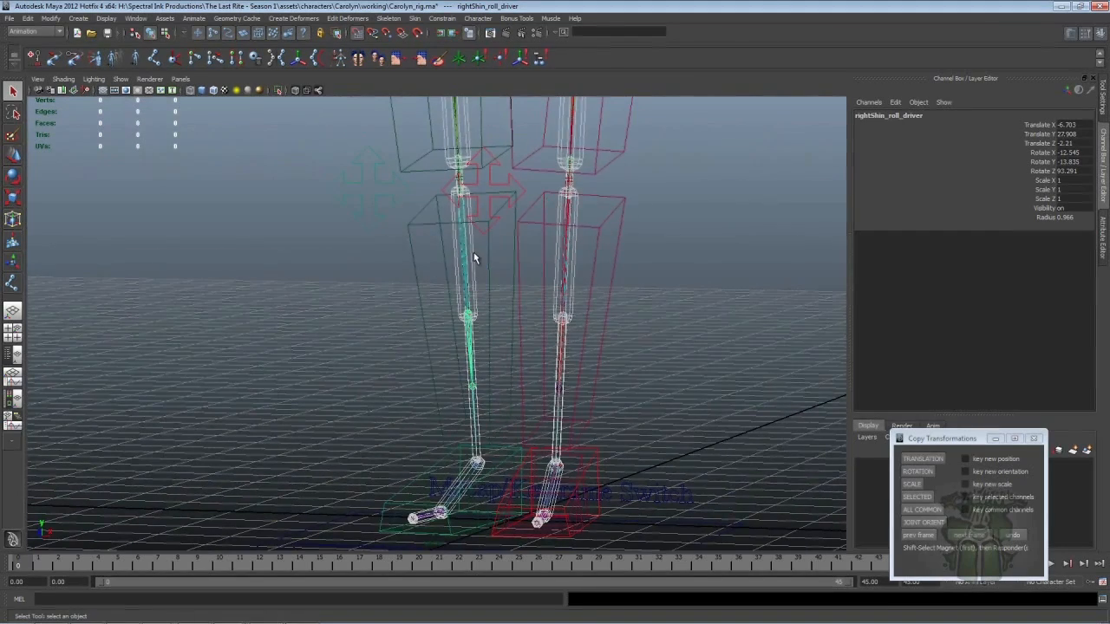
{"action": "left_click", "coordinate": [471, 256]}
{"action": "left_click_drag", "start_coordinate": [483, 266], "coordinate": [345, 305], "text": "alt"}
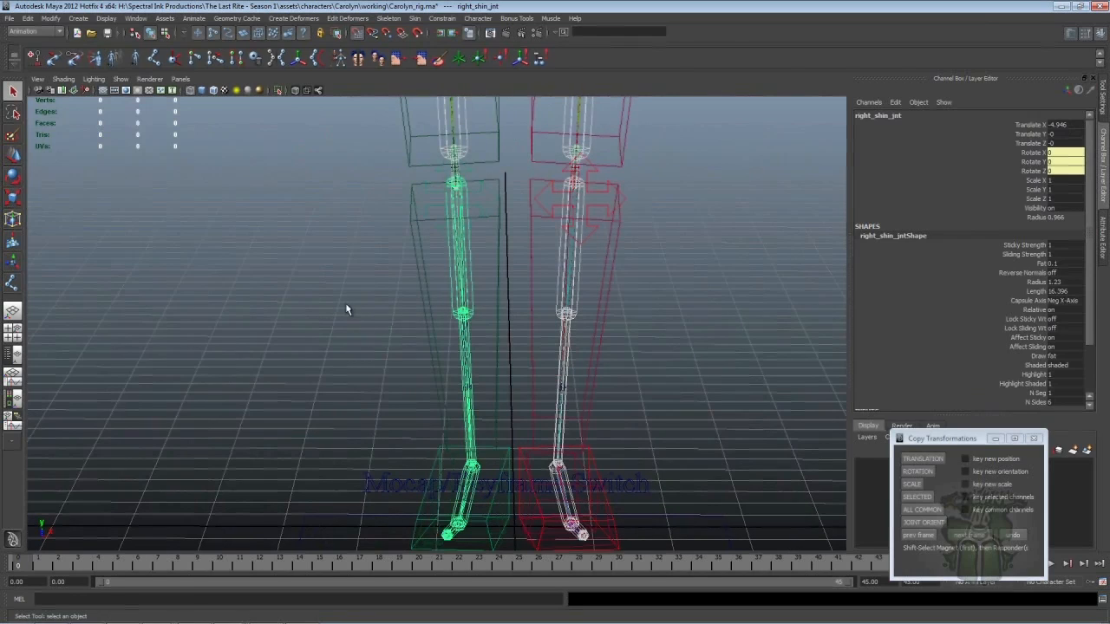
Create an empty group with nothing selected and rename it rightShin_roll_driver_parent.
{"action": "left_click", "coordinate": [351, 314]}
{"action": "key", "text": "ctrl+g"}
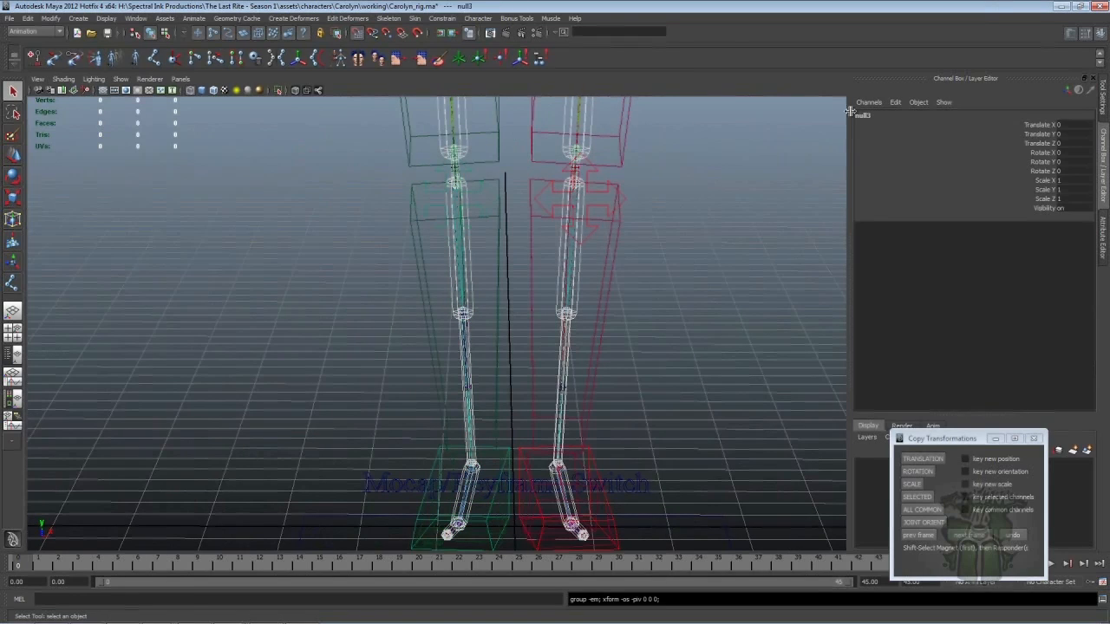
{"action": "double_click", "coordinate": [877, 116]}
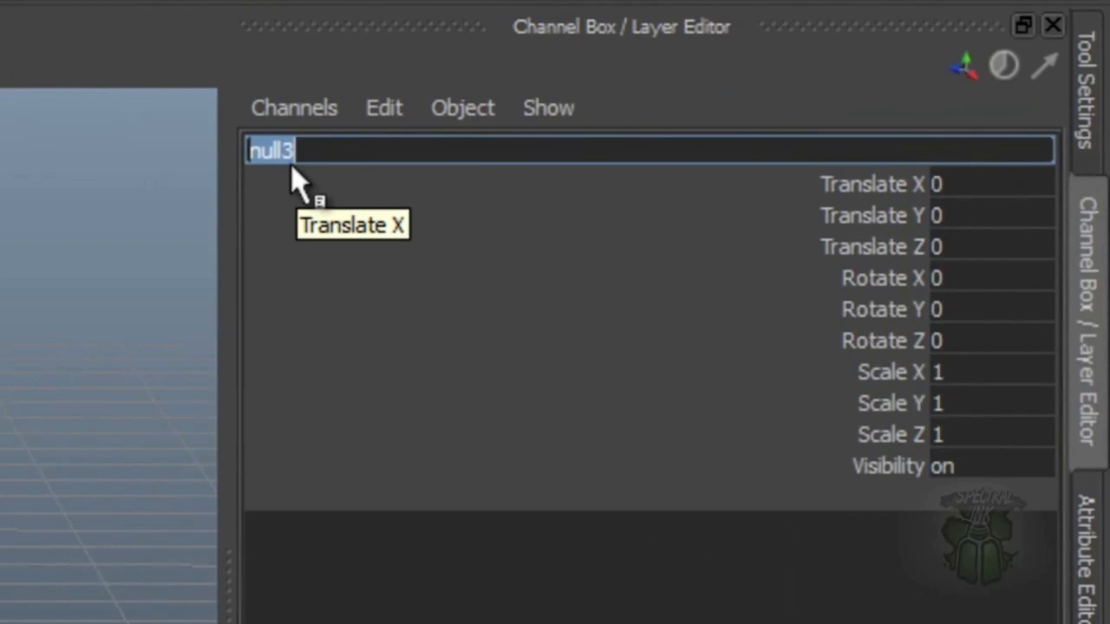
{"action": "type", "text": "rightShin_roll_driver_pa"}
{"action": "key", "text": "BackSpace"}
{"action": "type", "text": "ent"}
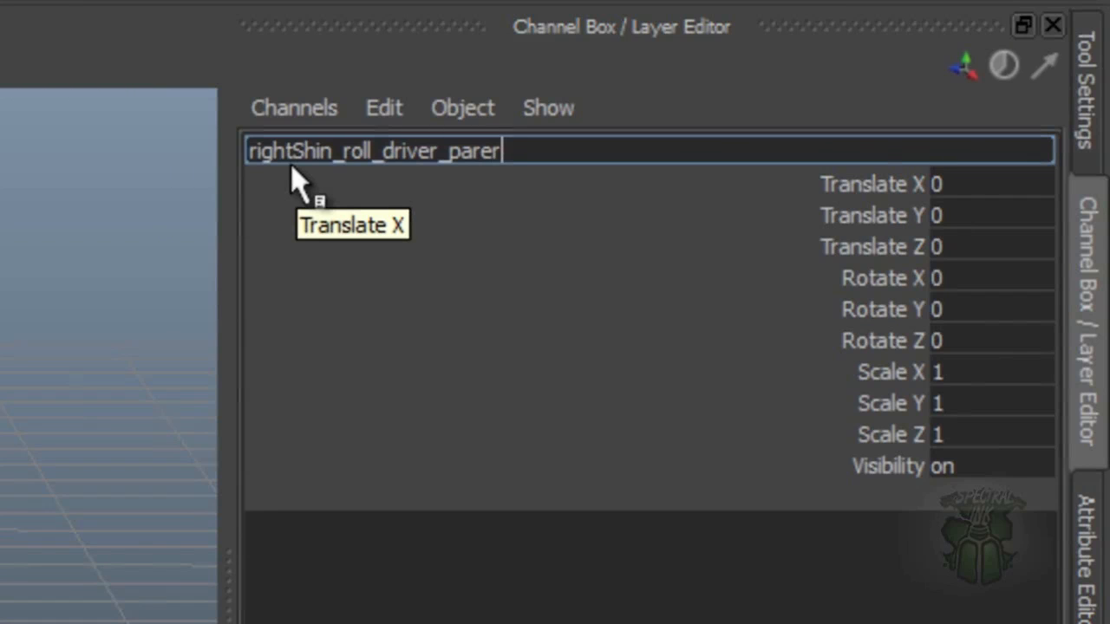
{"action": "key", "text": "BackSpace"}
{"action": "key", "text": "BackSpace"}
{"action": "key", "text": "BackSpace"}
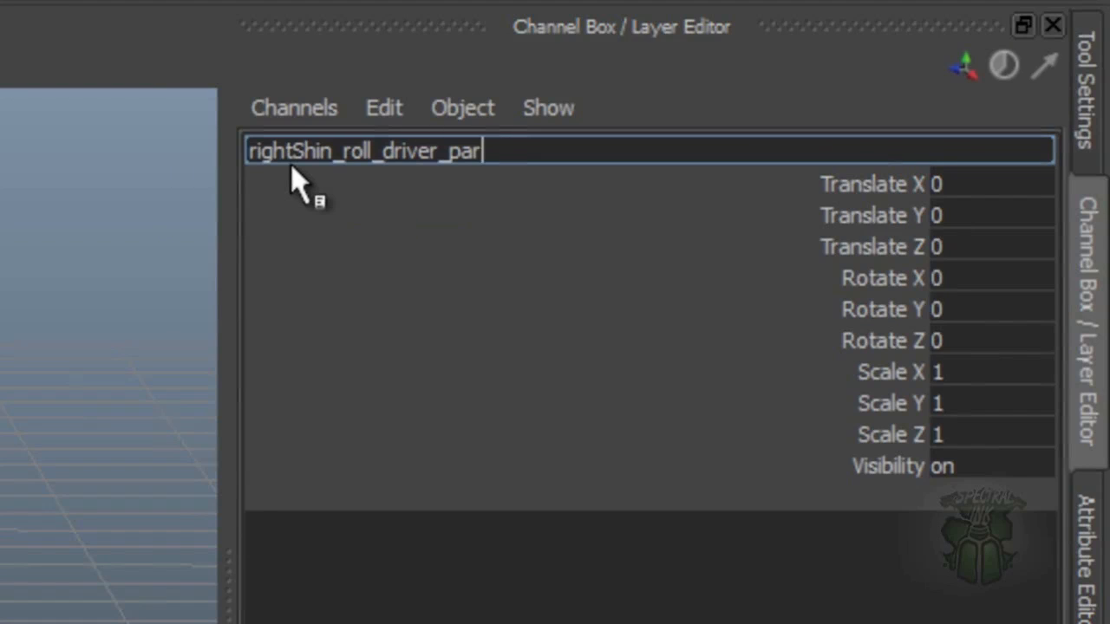
{"action": "type", "text": "ent"}
{"action": "key", "text": "Return"}
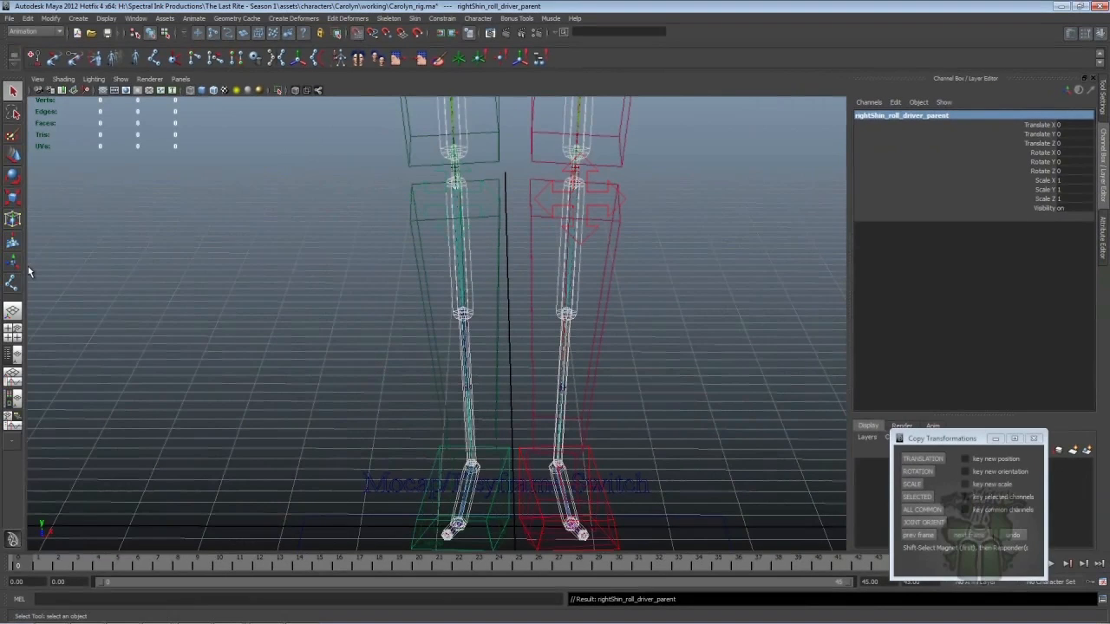
Parent constrain rightShin_roll_driver_parent to right_shin_jnt with Maintain offset off and all translate and rotate axes on.
{"action": "left_click", "coordinate": [13, 354]}
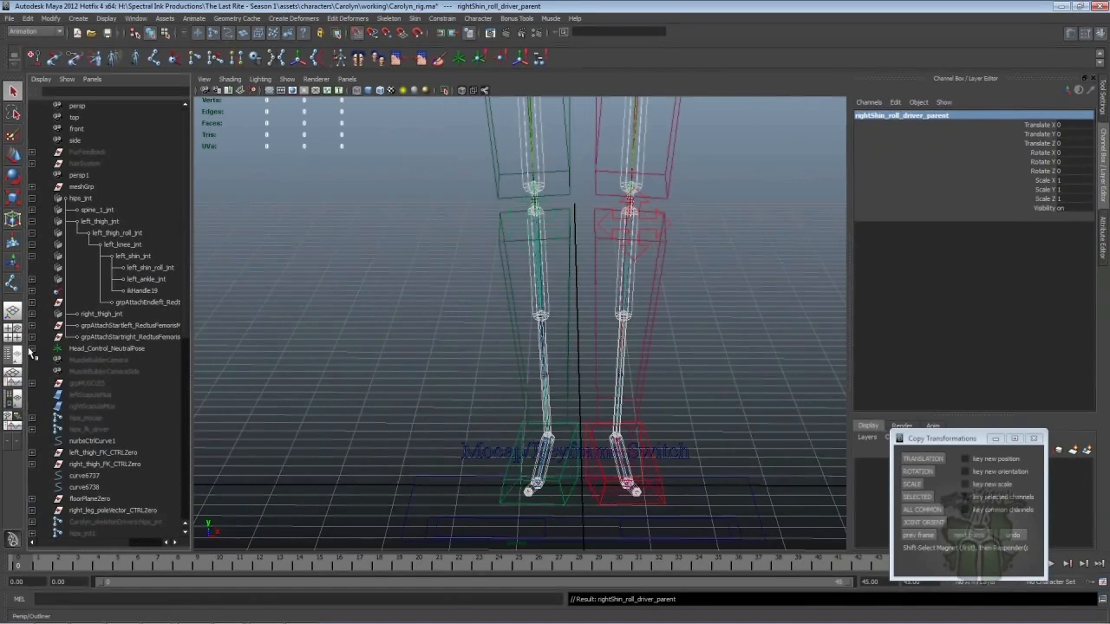
{"action": "left_click", "coordinate": [541, 261]}
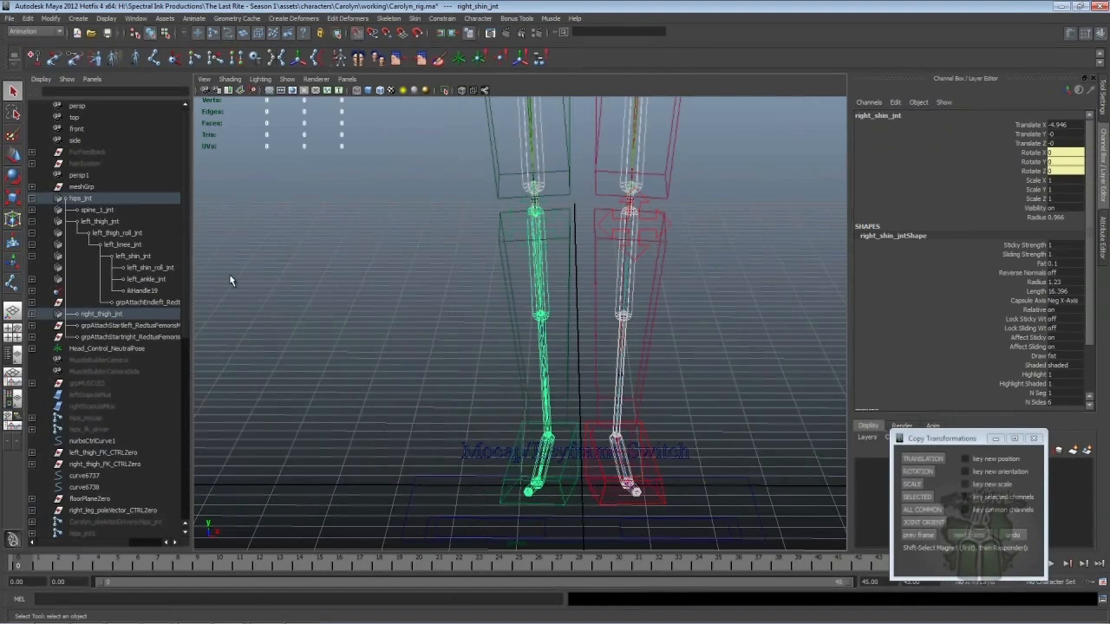
{"action": "scroll", "coordinate": [182, 263], "scroll_direction": "down", "scroll_amount": 10}
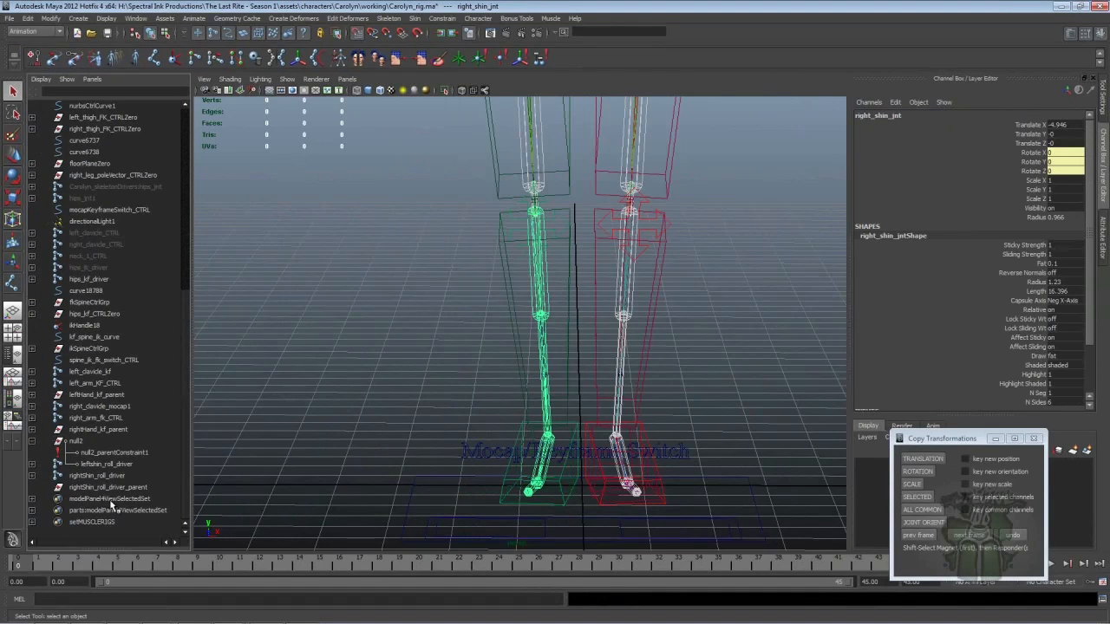
{"action": "left_click", "coordinate": [93, 489]}
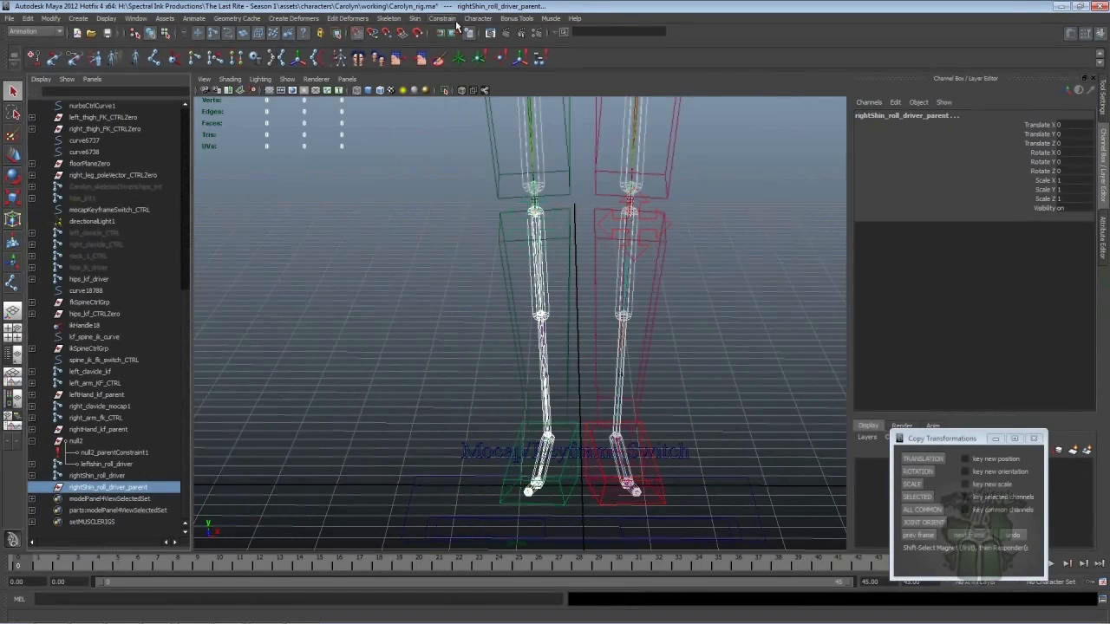
{"action": "left_click", "coordinate": [442, 19]}
{"action": "left_click", "coordinate": [521, 79]}
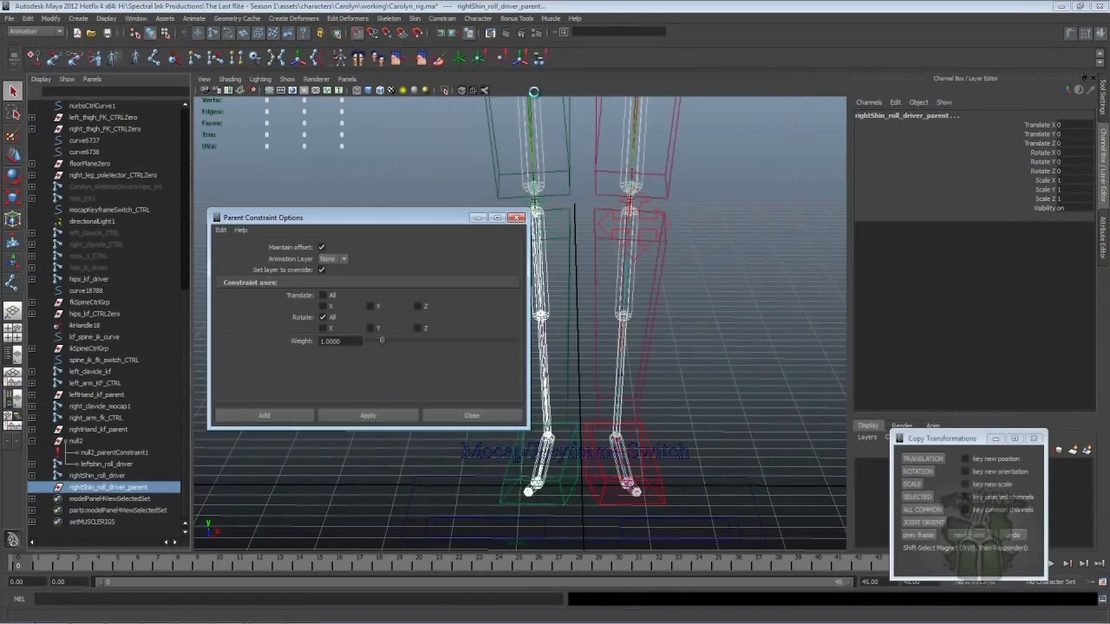
{"action": "left_click", "coordinate": [321, 248]}
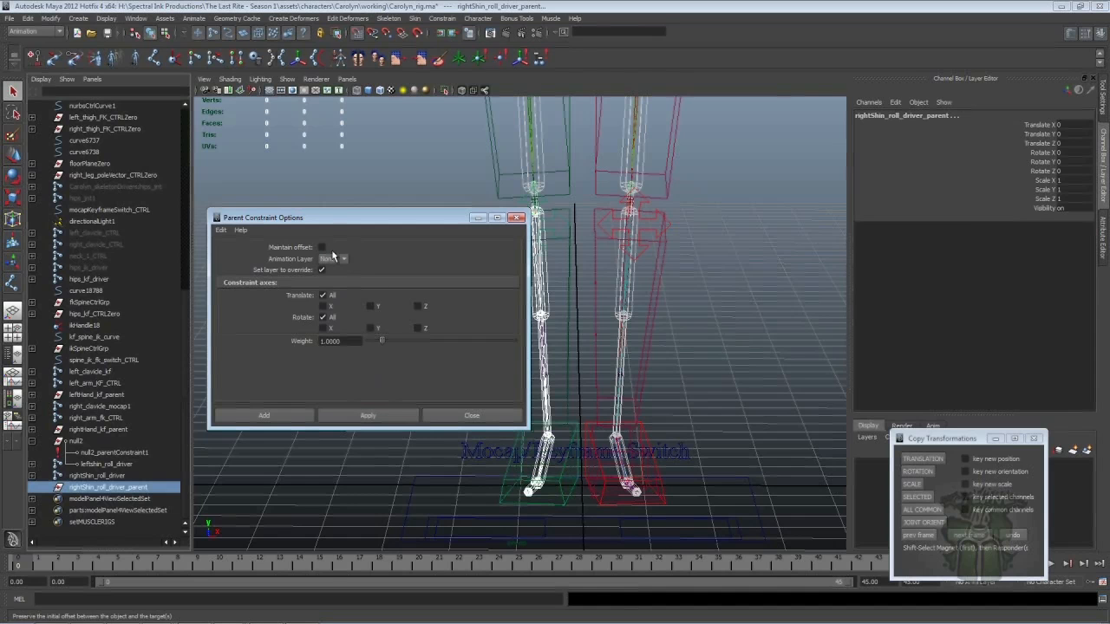
{"action": "left_click", "coordinate": [395, 418]}
Parent rightShin_roll_driver under the rightShin_roll_driver_parent group.
{"action": "left_click_drag", "start_coordinate": [402, 218], "coordinate": [933, 309]}
{"action": "key", "text": "w"}
{"action": "left_click_drag", "start_coordinate": [517, 265], "coordinate": [371, 309], "text": "alt"}
{"action": "left_click", "coordinate": [98, 475]}
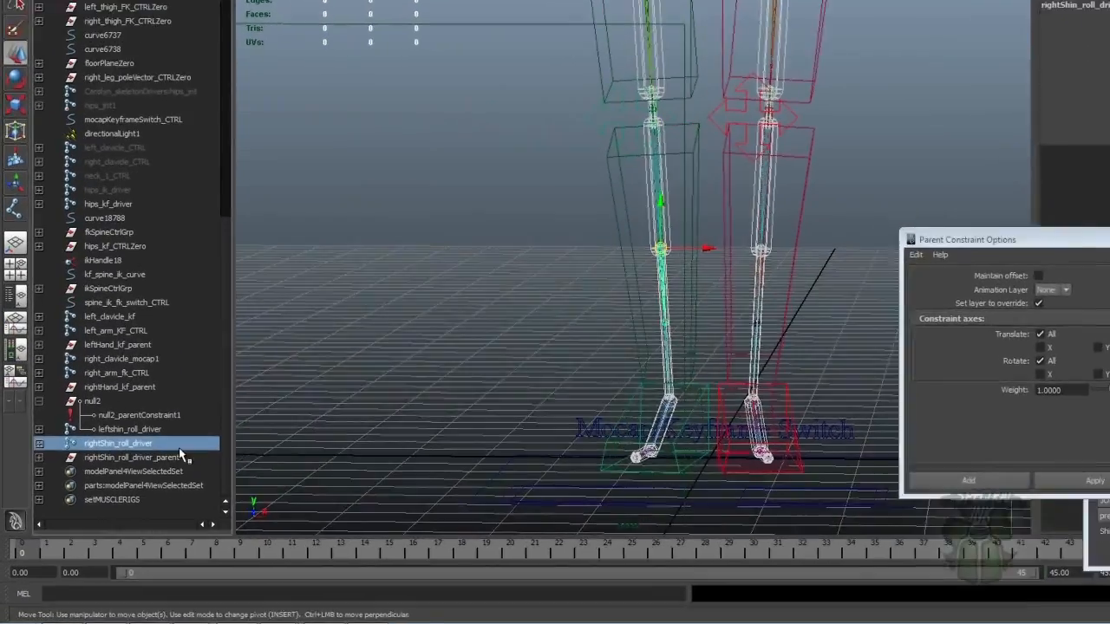
{"action": "left_click", "coordinate": [191, 421], "text": "ctrl"}
{"action": "key", "text": "p"}
Rename null2 as leftShin_roll_driver_parent and the drivers' end joints as leftshin_roll_driver_end and rightShin_roll_driver_end.
{"action": "double_click", "coordinate": [176, 421]}
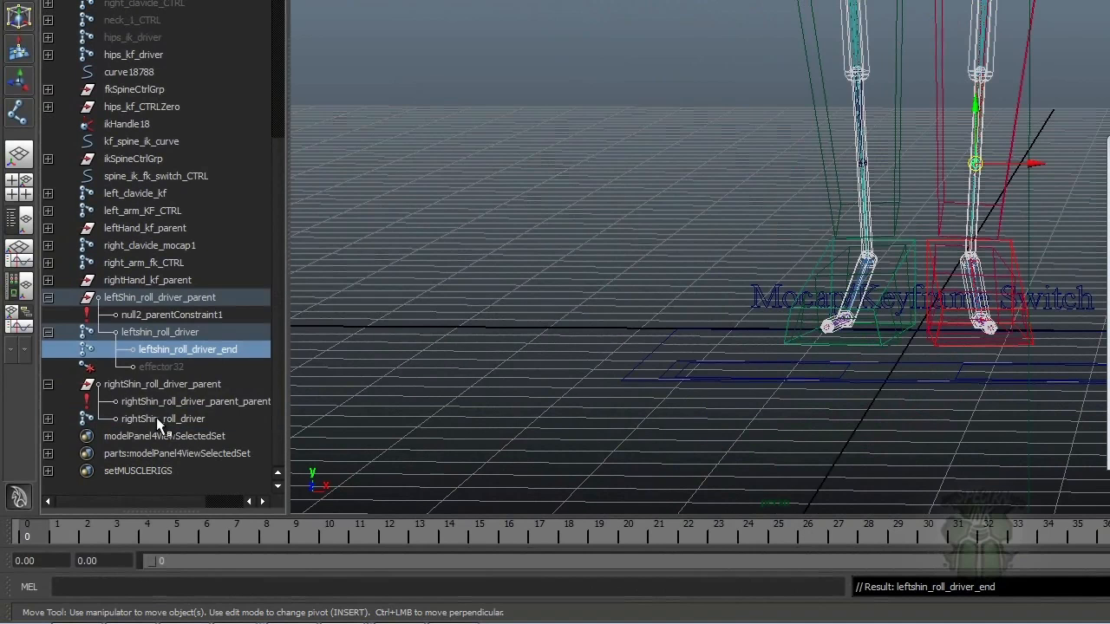
{"action": "left_click", "coordinate": [156, 418]}
{"action": "double_click", "coordinate": [192, 420]}
{"action": "key", "text": "ctrl+c"}
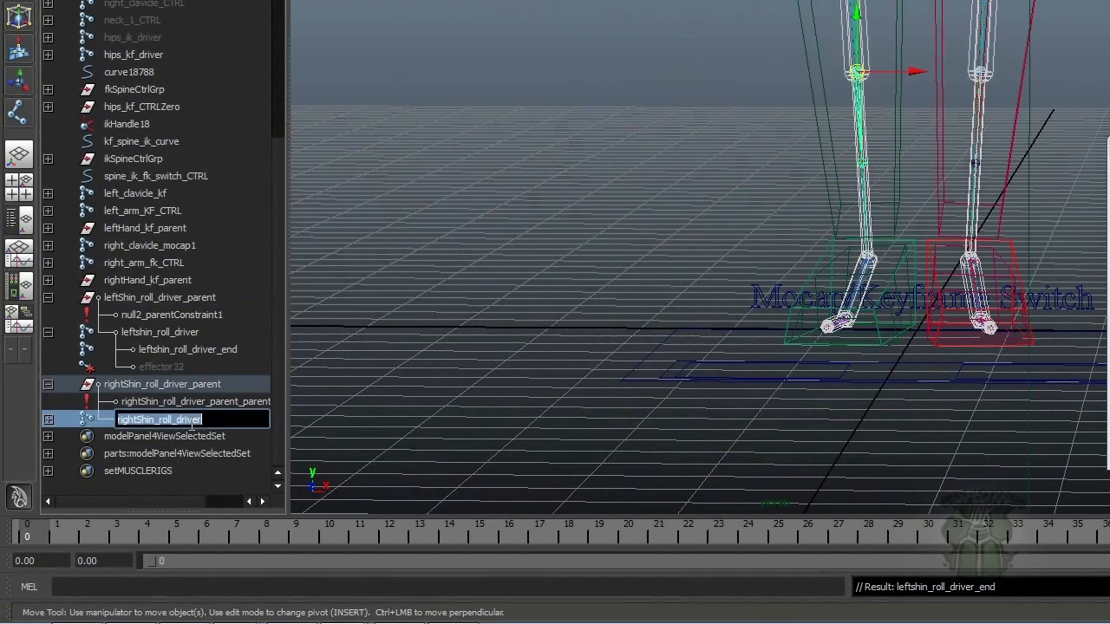
{"action": "left_click", "coordinate": [50, 420]}
{"action": "double_click", "coordinate": [180, 437]}
{"action": "key", "text": "ctrl+v"}
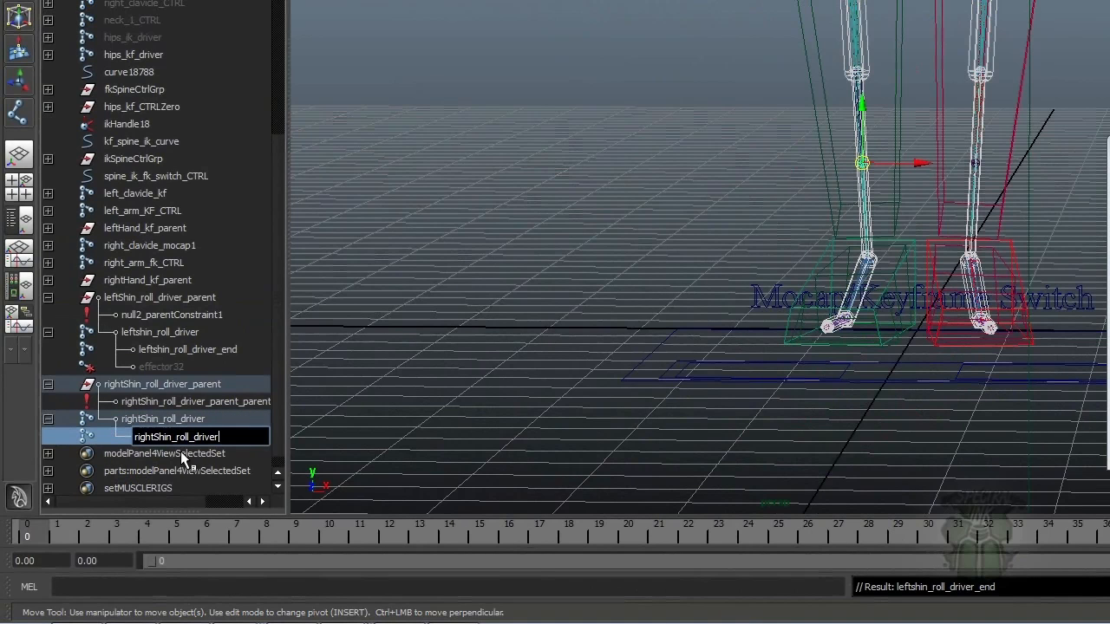
{"action": "type", "text": "_end"}
{"action": "key", "text": "Return"}
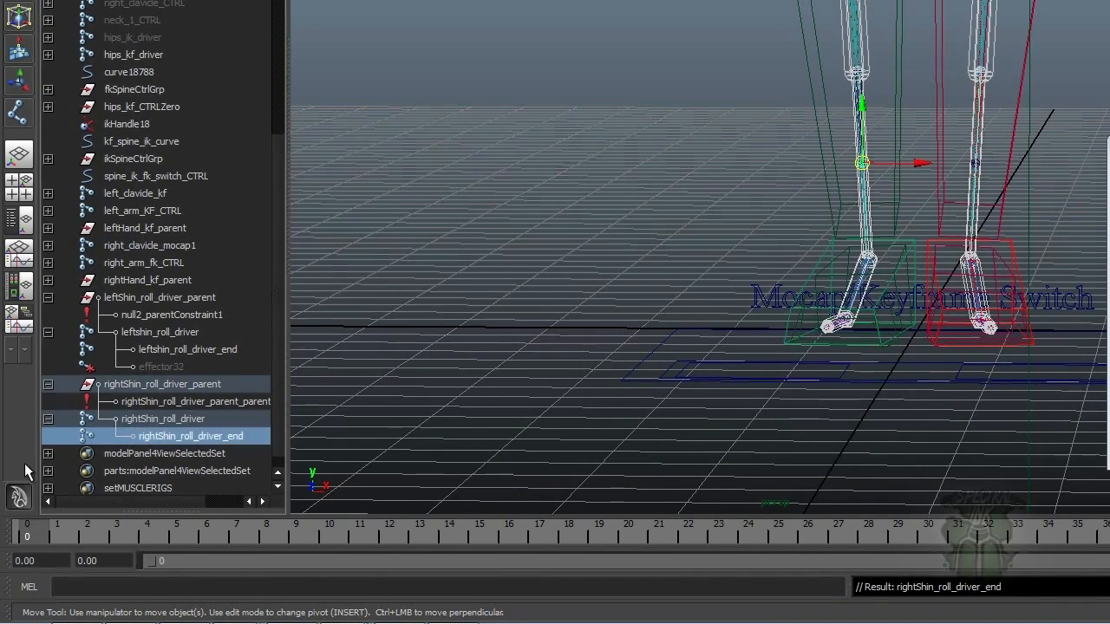
Start the IK Handle tool with the ikSCsolver and isolate rightShin_roll_driver in the viewport.
{"action": "left_click", "coordinate": [651, 210]}
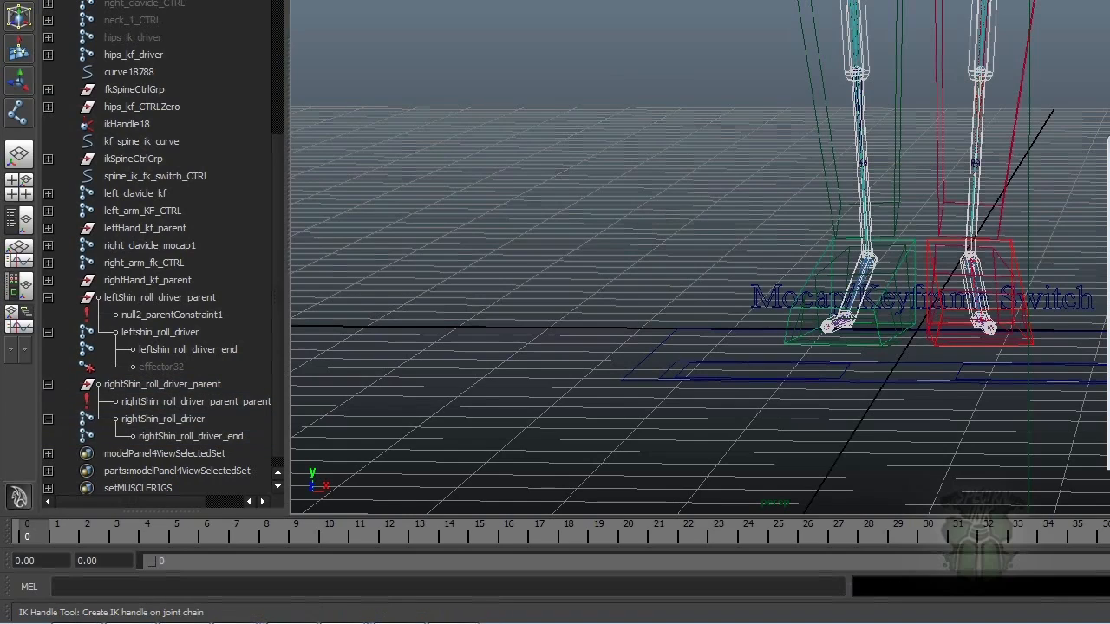
{"action": "left_click", "coordinate": [1030, 1]}
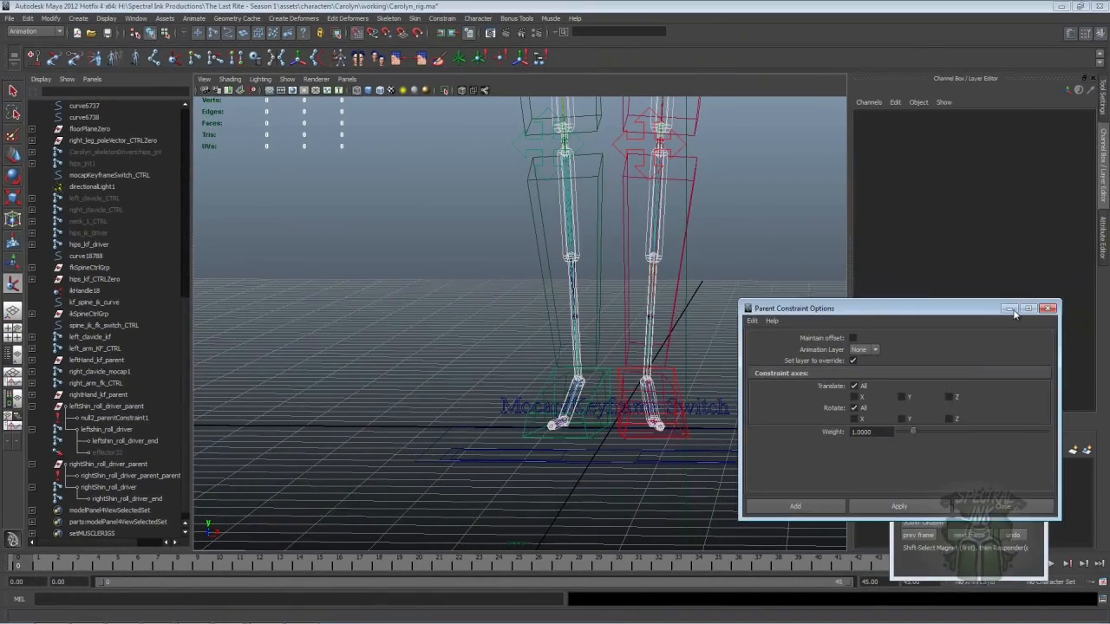
{"action": "left_click", "coordinate": [1012, 312]}
{"action": "left_click", "coordinate": [1104, 100]}
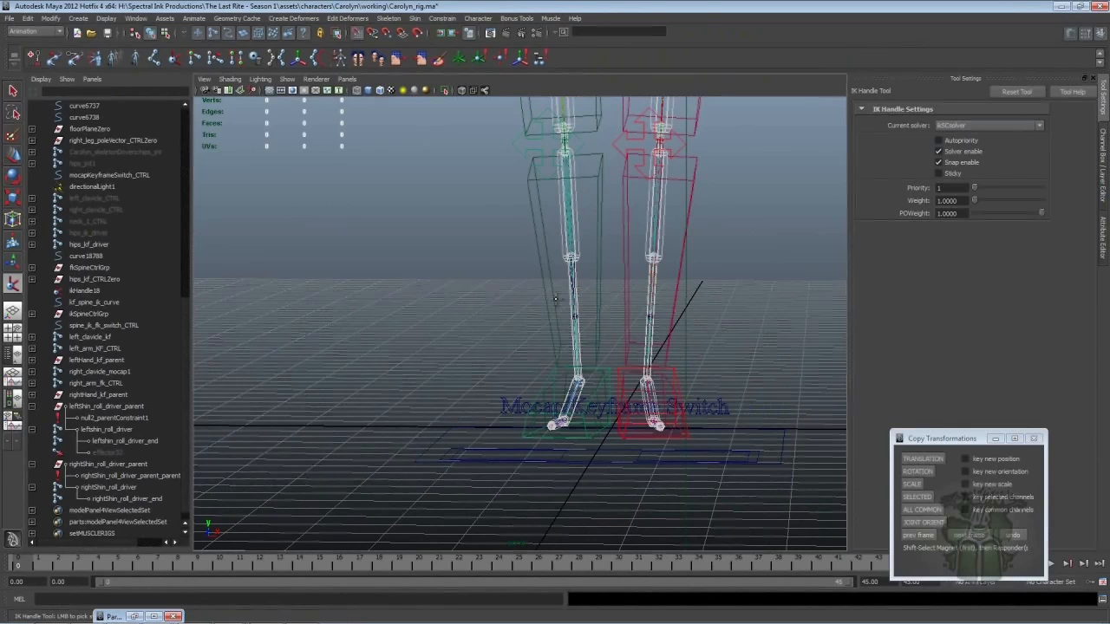
{"action": "left_click", "coordinate": [101, 489]}
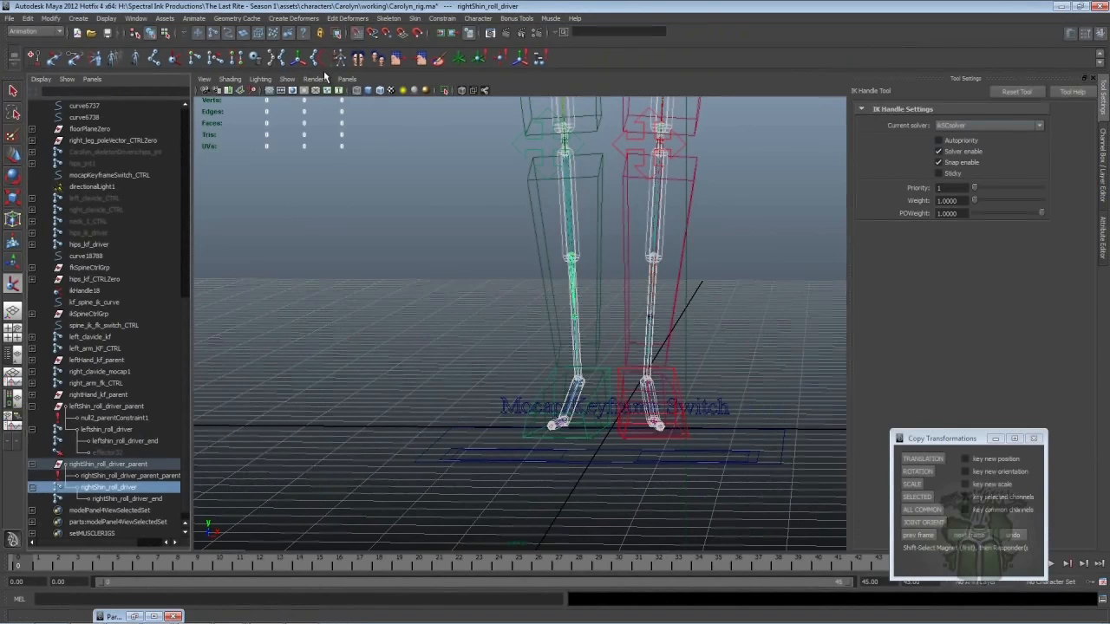
{"action": "left_click", "coordinate": [287, 79]}
{"action": "mouse_move", "coordinate": [320, 97]}
{"action": "left_click", "coordinate": [404, 102]}
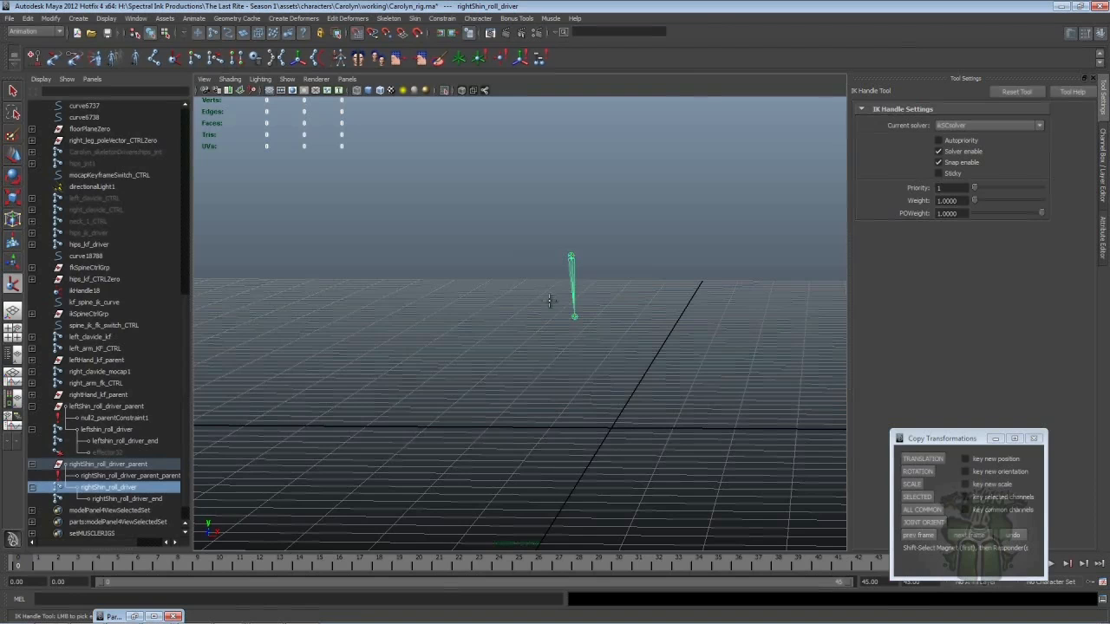
Create an IK handle from rightShin_roll_driver to rightShin_roll_driver_end and turn off the viewport isolation.
{"action": "left_click", "coordinate": [617, 260]}
{"action": "left_click", "coordinate": [571, 255]}
{"action": "left_click", "coordinate": [573, 315]}
{"action": "key", "text": "w"}
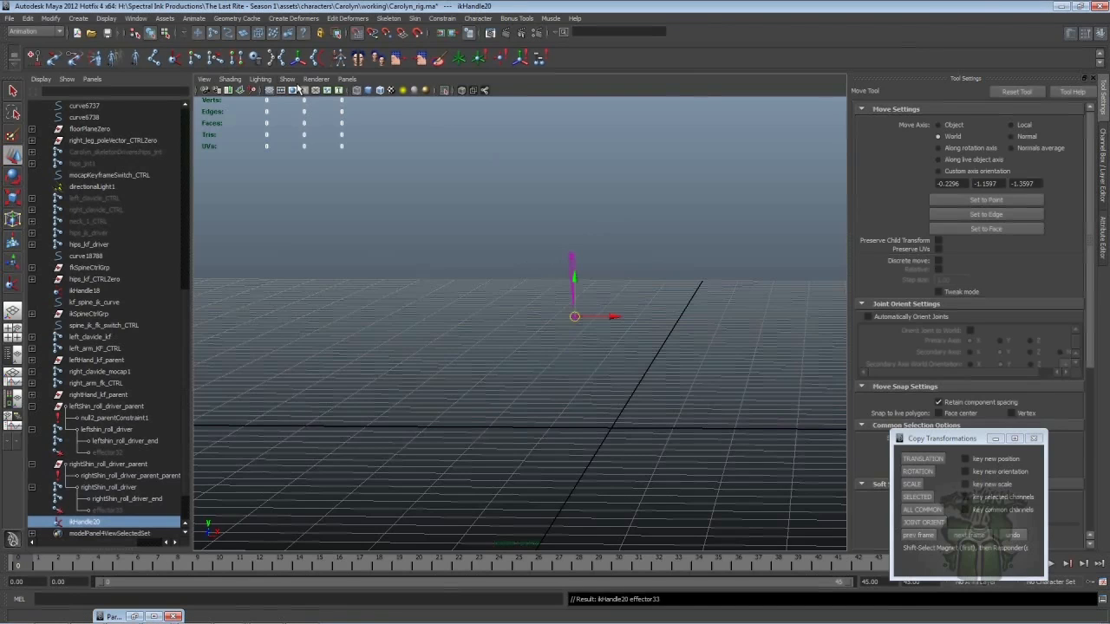
{"action": "left_click", "coordinate": [287, 79]}
{"action": "mouse_move", "coordinate": [319, 102]}
{"action": "left_click", "coordinate": [412, 108]}
Point constrain the new right shin IK handle to right_ankle_jnt.
{"action": "middle_click_drag", "start_coordinate": [599, 352], "coordinate": [606, 284], "text": "alt"}
{"action": "right_click_drag", "start_coordinate": [607, 284], "coordinate": [642, 335], "text": "alt"}
{"action": "left_click_drag", "start_coordinate": [641, 335], "coordinate": [440, 378], "text": "alt"}
{"action": "left_click", "coordinate": [604, 335]}
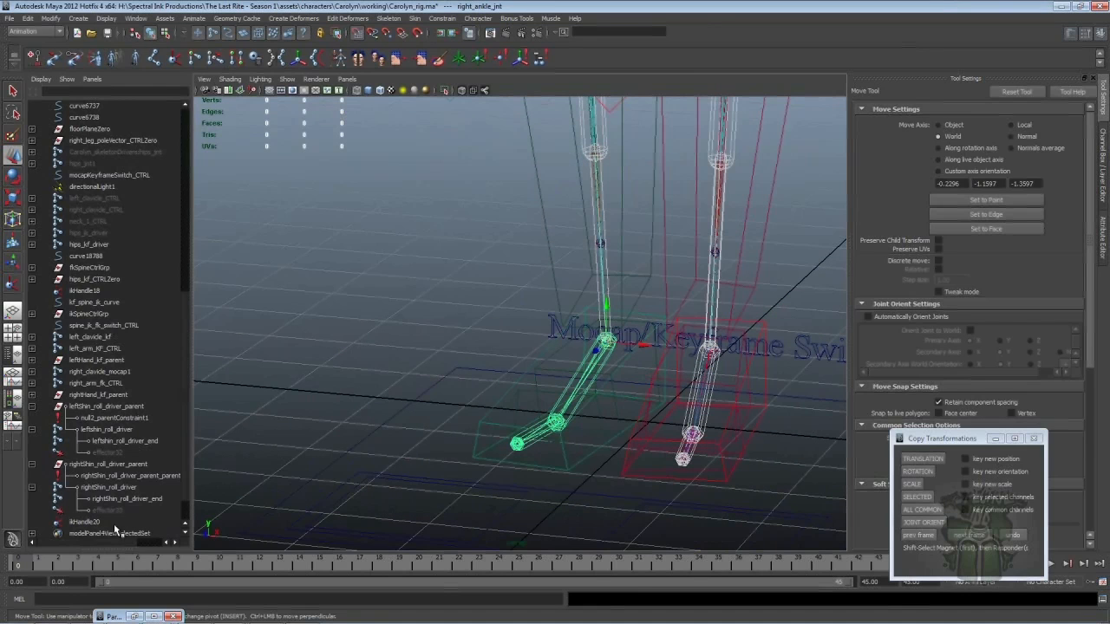
{"action": "left_click", "coordinate": [86, 522], "text": "ctrl"}
{"action": "left_click", "coordinate": [442, 18]}
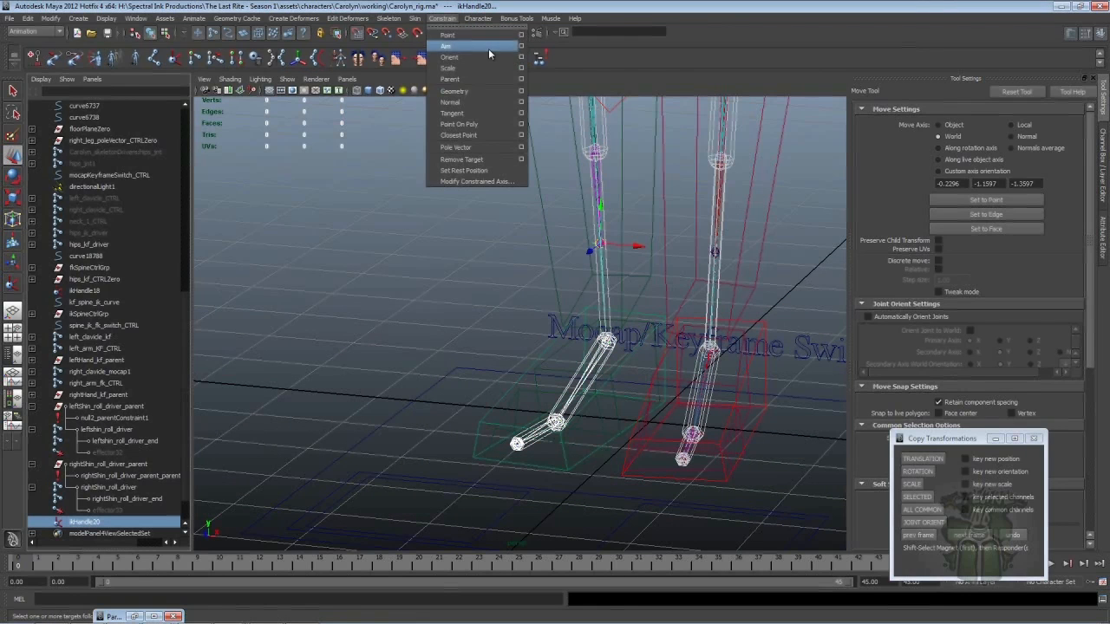
{"action": "left_click", "coordinate": [495, 38]}
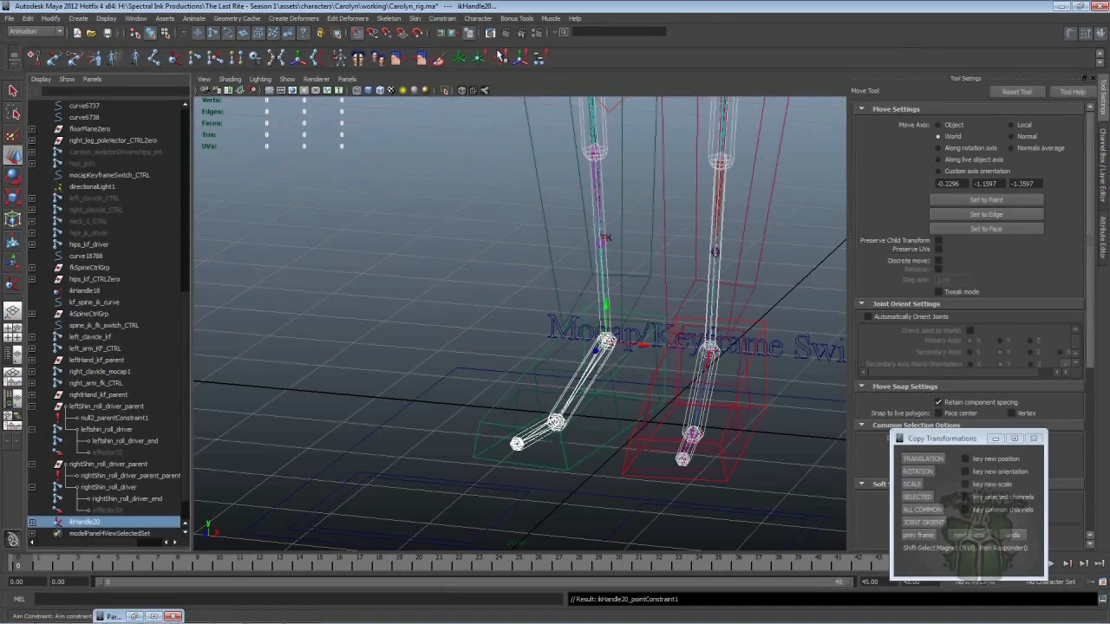
Parent constrain the IK handle to right_ankle_jnt with Maintain offset off, translate axes off and all rotate axes on.
{"action": "left_click", "coordinate": [442, 18]}
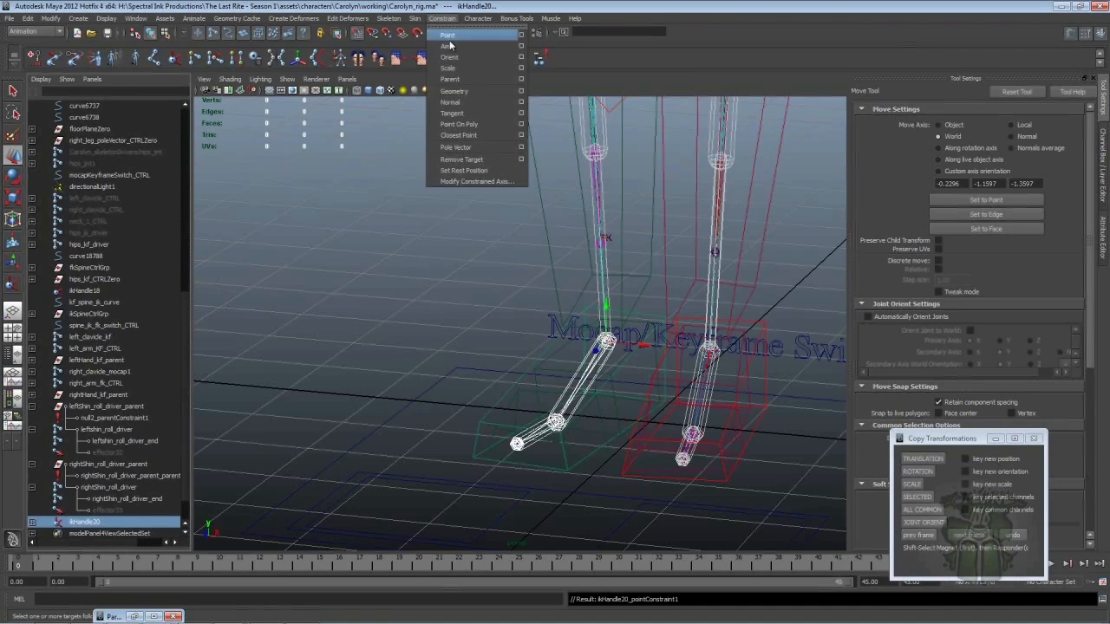
{"action": "left_click", "coordinate": [521, 79]}
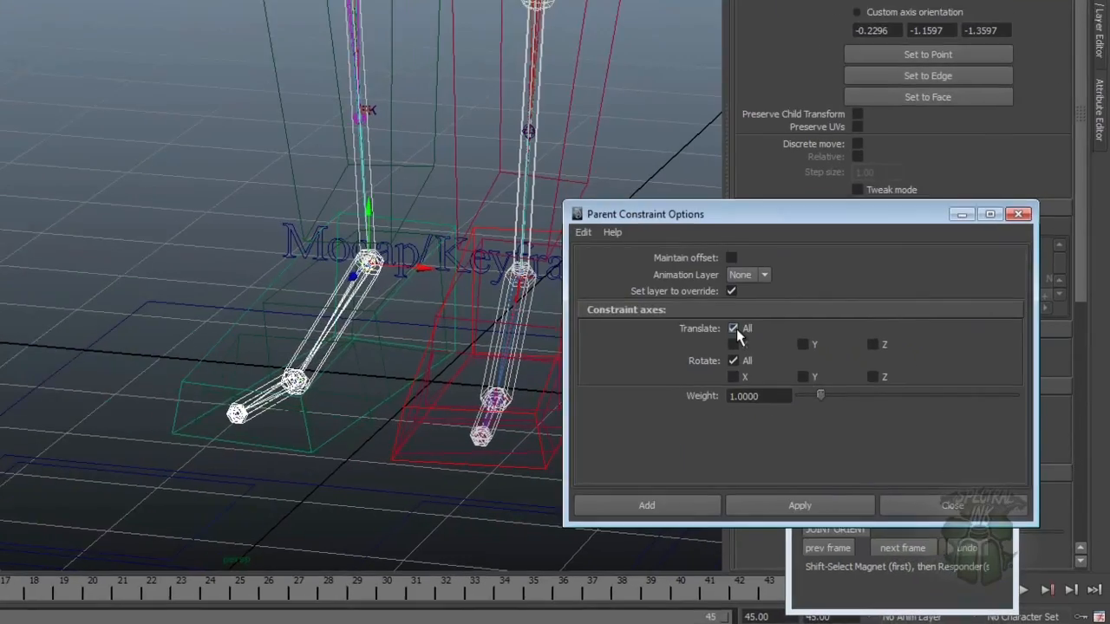
{"action": "left_click", "coordinate": [819, 369]}
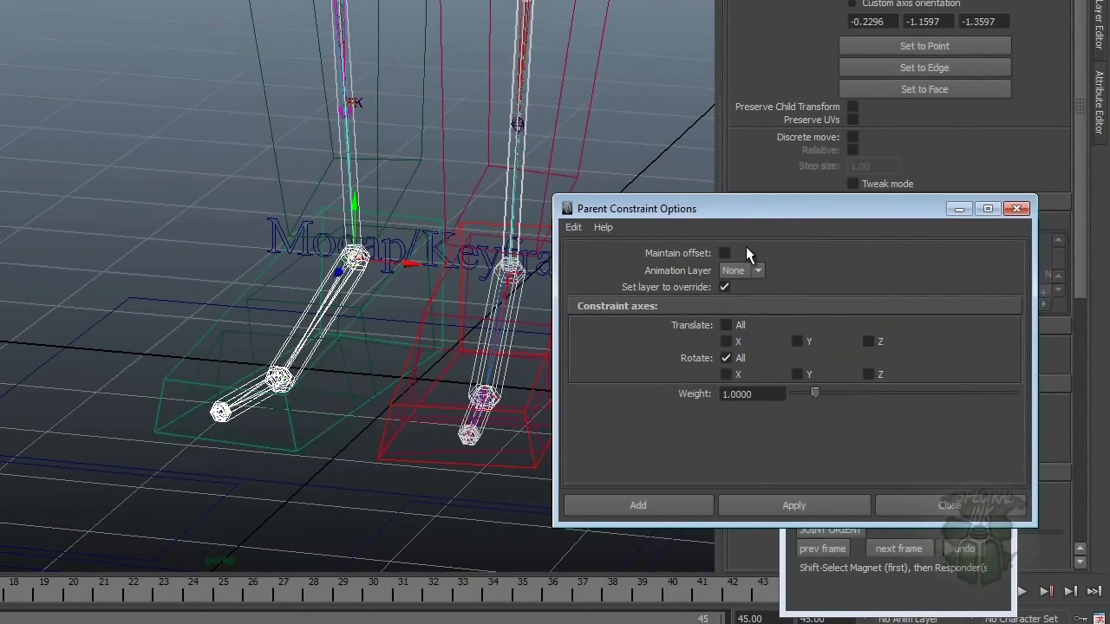
{"action": "left_click", "coordinate": [812, 502]}
{"action": "left_click", "coordinate": [1006, 208]}
Parent the right shin IK handle into the right leg's joint hierarchy at the knee.
{"action": "left_click_drag", "start_coordinate": [450, 236], "coordinate": [336, 223], "text": "alt"}
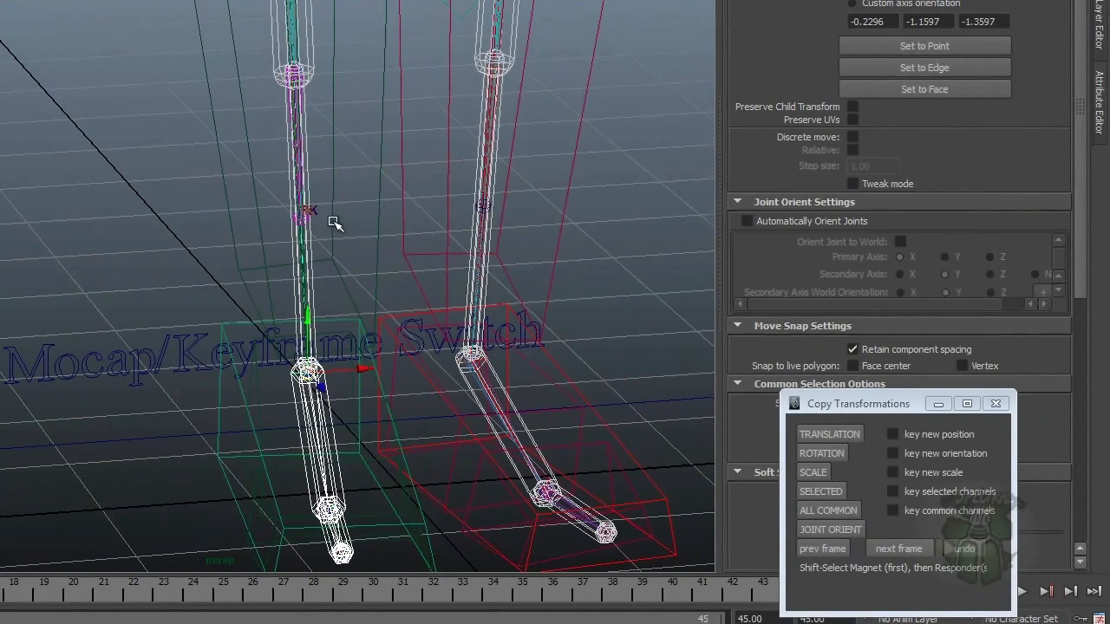
{"action": "left_click", "coordinate": [317, 63]}
{"action": "key", "text": "g"}
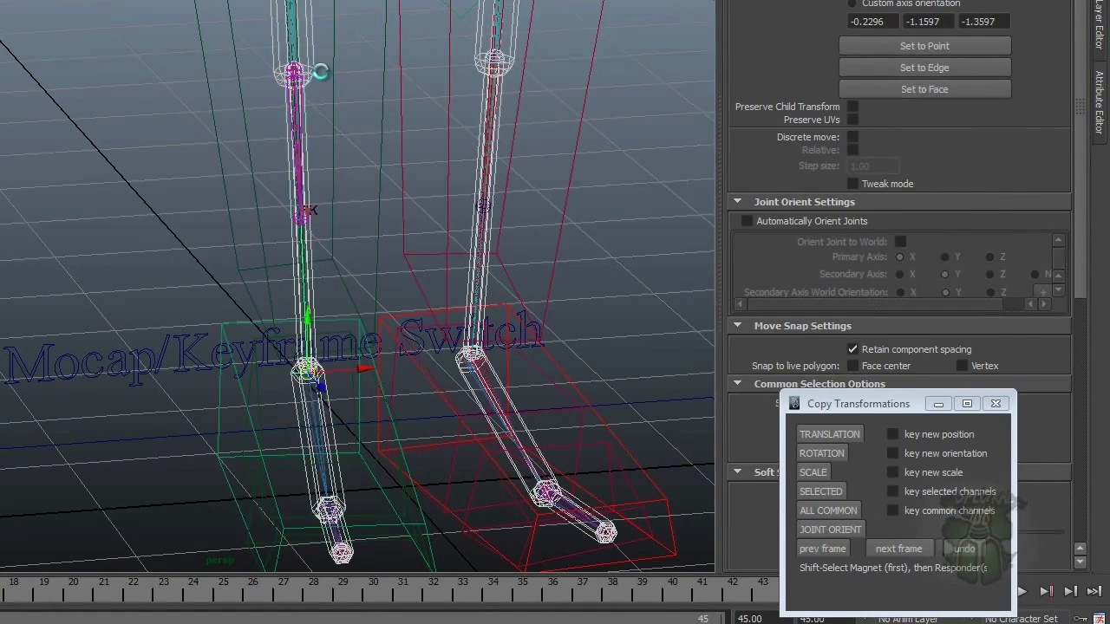
Inspect the right ankle control and the shin roll joints, and check rightShin_roll_driver's transform values.
{"action": "middle_click_drag", "start_coordinate": [383, 312], "coordinate": [357, 227], "text": "alt"}
{"action": "right_click_drag", "start_coordinate": [358, 227], "coordinate": [340, 231], "text": "alt"}
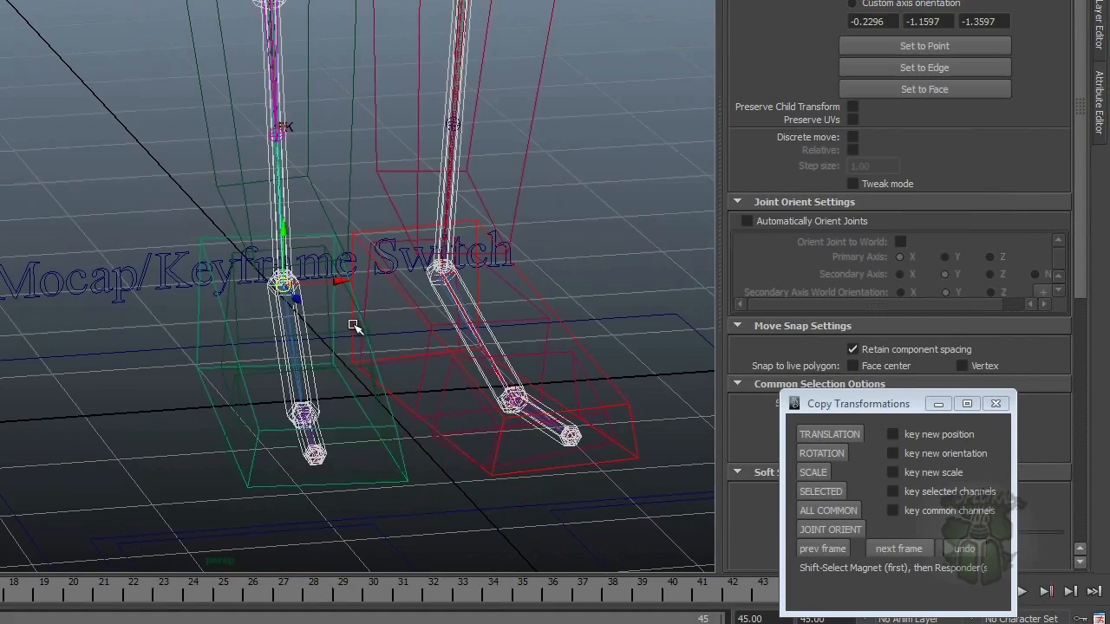
{"action": "left_click_drag", "start_coordinate": [356, 323], "coordinate": [284, 332], "text": "alt"}
{"action": "left_click", "coordinate": [305, 297]}
{"action": "left_click_drag", "start_coordinate": [305, 296], "coordinate": [325, 292], "text": "alt"}
{"action": "key", "text": "b"}
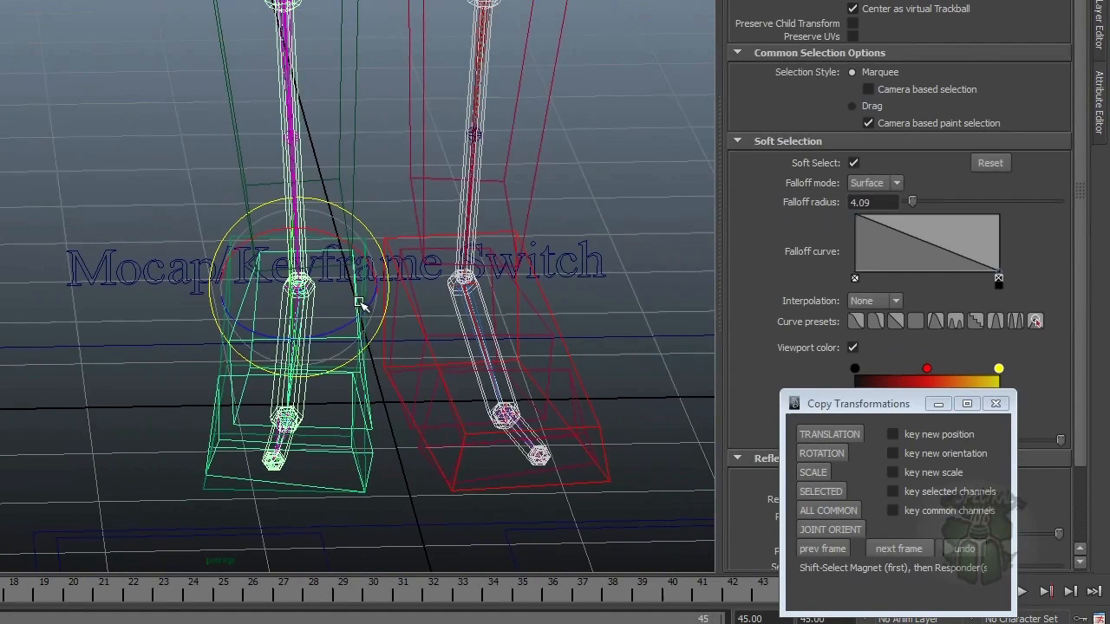
{"action": "left_click_drag", "start_coordinate": [361, 185], "coordinate": [345, 117], "text": "alt"}
{"action": "scroll", "coordinate": [372, 121], "scroll_direction": "up", "scroll_amount": 4}
{"action": "left_click", "coordinate": [350, 110]}
{"action": "middle_click_drag", "start_coordinate": [355, 107], "coordinate": [341, 149], "text": "alt"}
{"action": "left_click", "coordinate": [346, 214]}
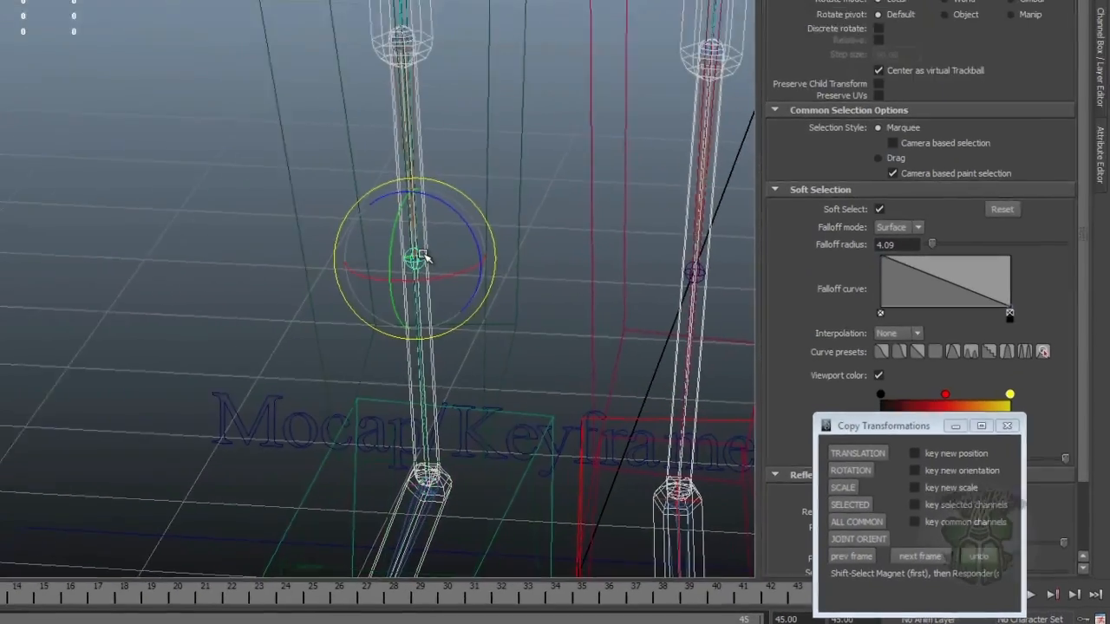
{"action": "key", "text": "Up"}
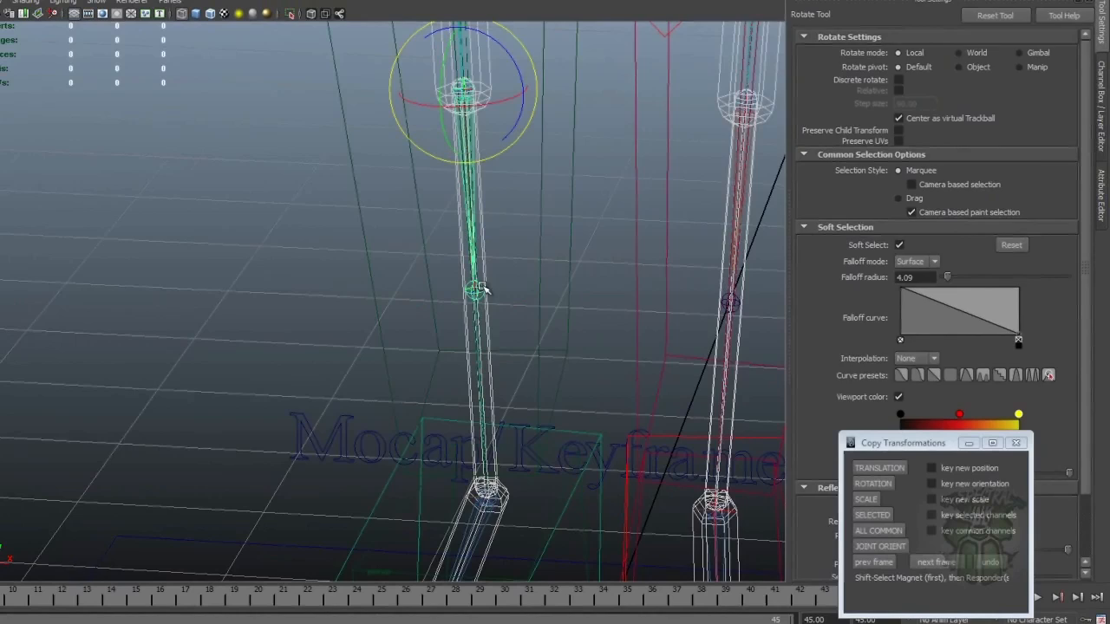
{"action": "left_click", "coordinate": [1102, 80]}
{"action": "left_click_drag", "start_coordinate": [737, 234], "coordinate": [491, 272], "text": "alt"}
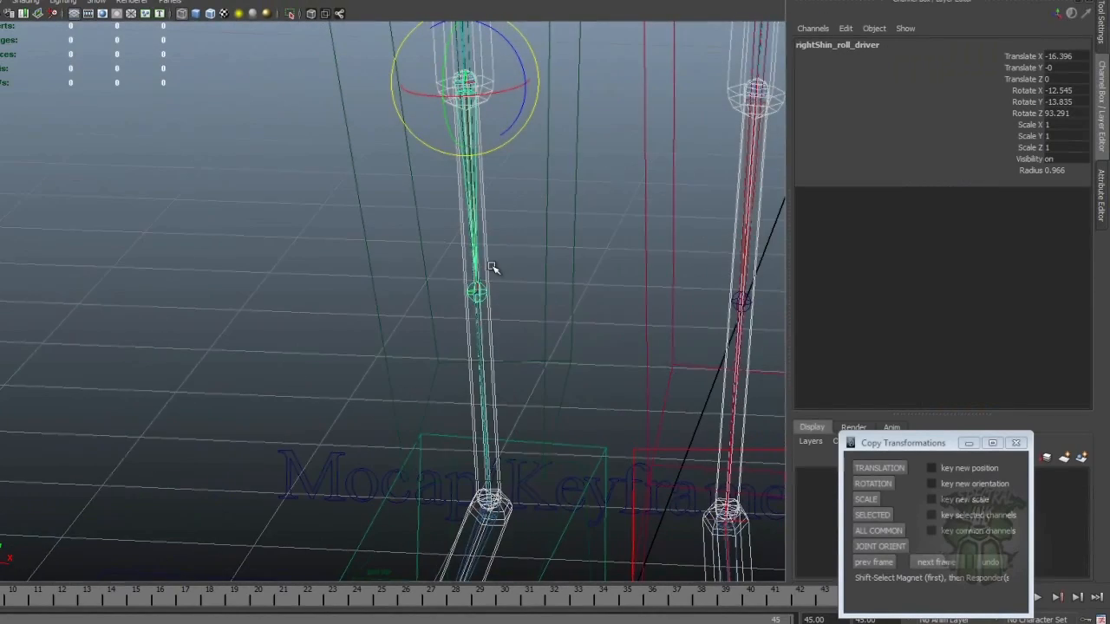
Copy the joint orientation of right_shin_roll_jnt onto rightShin_roll_driver with Copy Transformations.
{"action": "middle_click_drag", "start_coordinate": [523, 245], "coordinate": [473, 294], "text": "alt"}
{"action": "right_click_drag", "start_coordinate": [473, 295], "coordinate": [728, 299], "text": "alt"}
{"action": "left_click", "coordinate": [479, 274]}
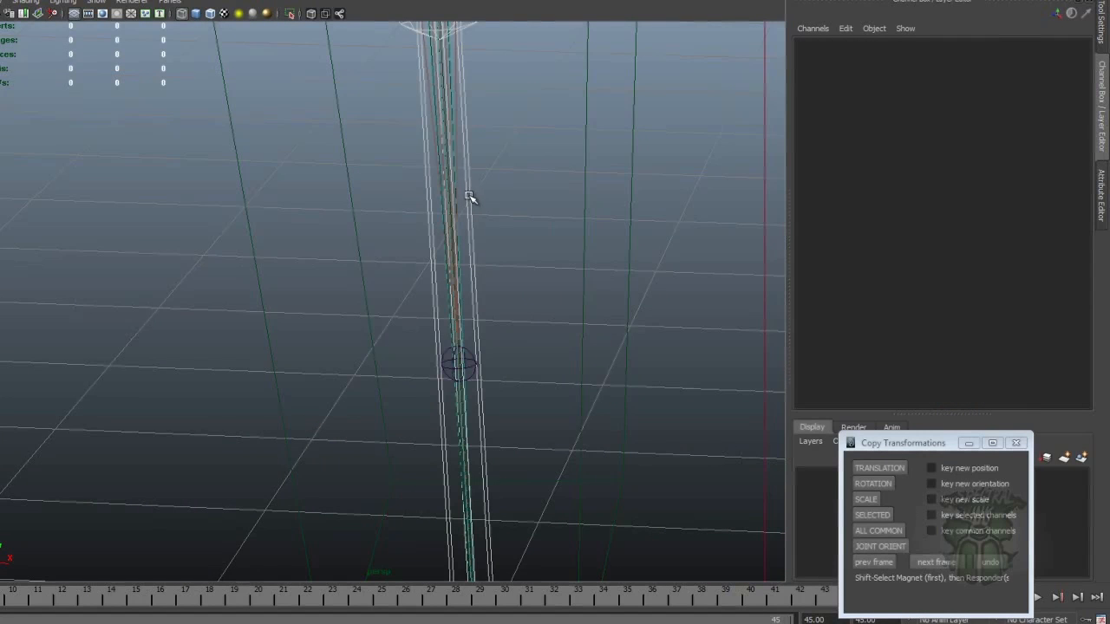
{"action": "left_click", "coordinate": [487, 406]}
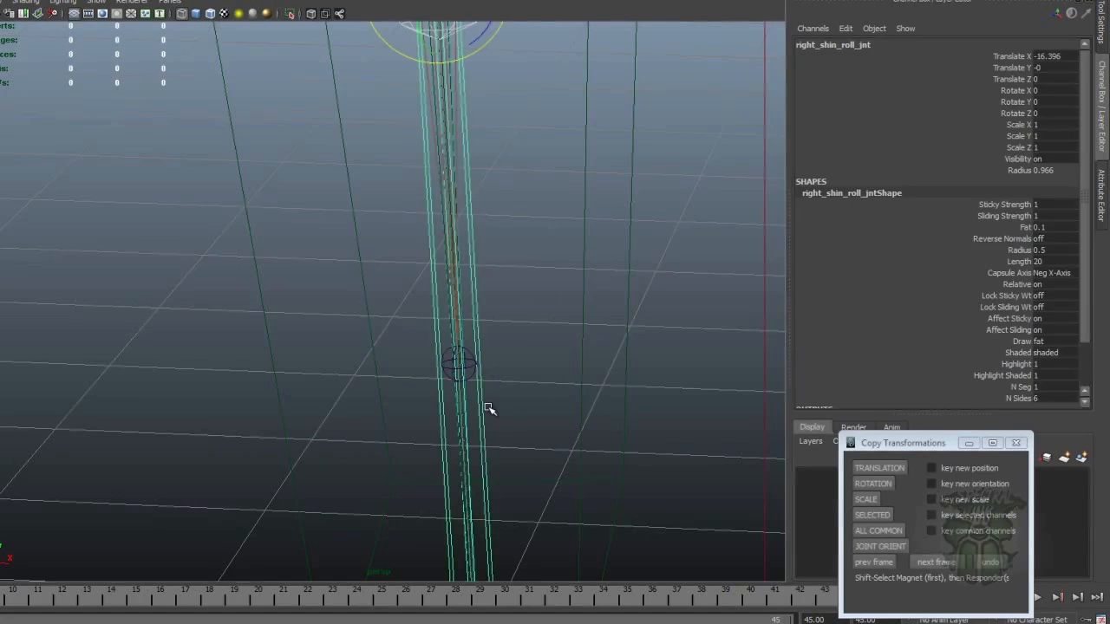
{"action": "left_click", "coordinate": [458, 364], "text": "shift"}
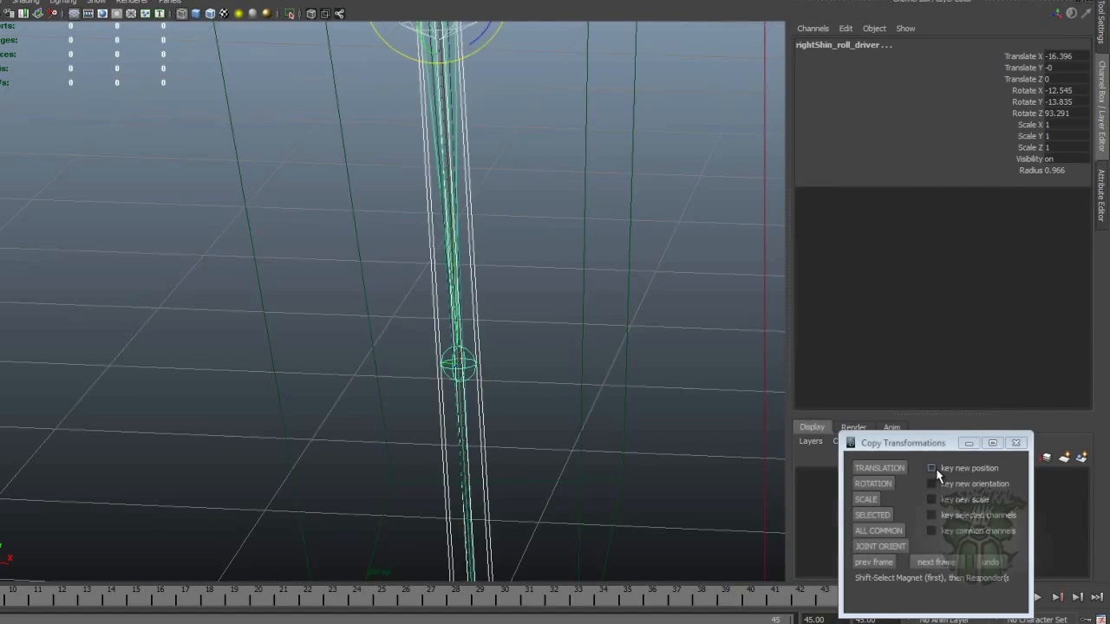
{"action": "left_click", "coordinate": [886, 551]}
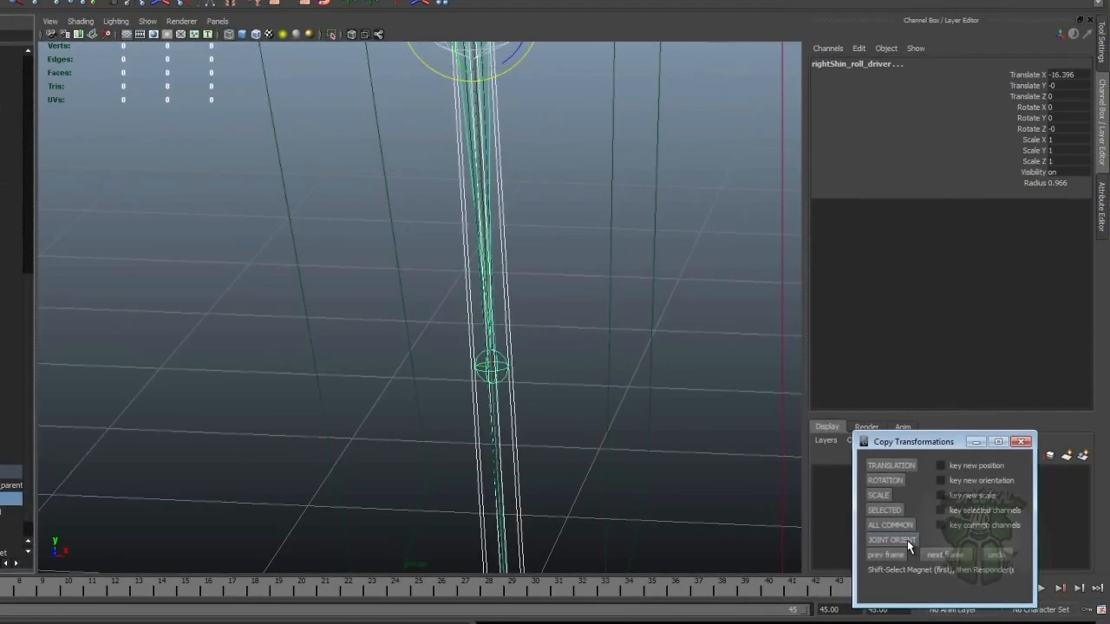
Test rightShin_roll_driver by rotating right_ankle_FK_CTRL to about 31.7 in Z, and undo the rotation.
{"action": "left_click_drag", "start_coordinate": [657, 371], "coordinate": [522, 291], "text": "alt"}
{"action": "middle_click_drag", "start_coordinate": [522, 291], "coordinate": [525, 289], "text": "alt"}
{"action": "left_click_drag", "start_coordinate": [525, 289], "coordinate": [487, 327], "text": "alt"}
{"action": "left_click_drag", "start_coordinate": [533, 393], "coordinate": [572, 395], "text": "alt"}
{"action": "left_click", "coordinate": [640, 385]}
{"action": "scroll", "coordinate": [546, 367], "scroll_direction": "down", "scroll_amount": 3}
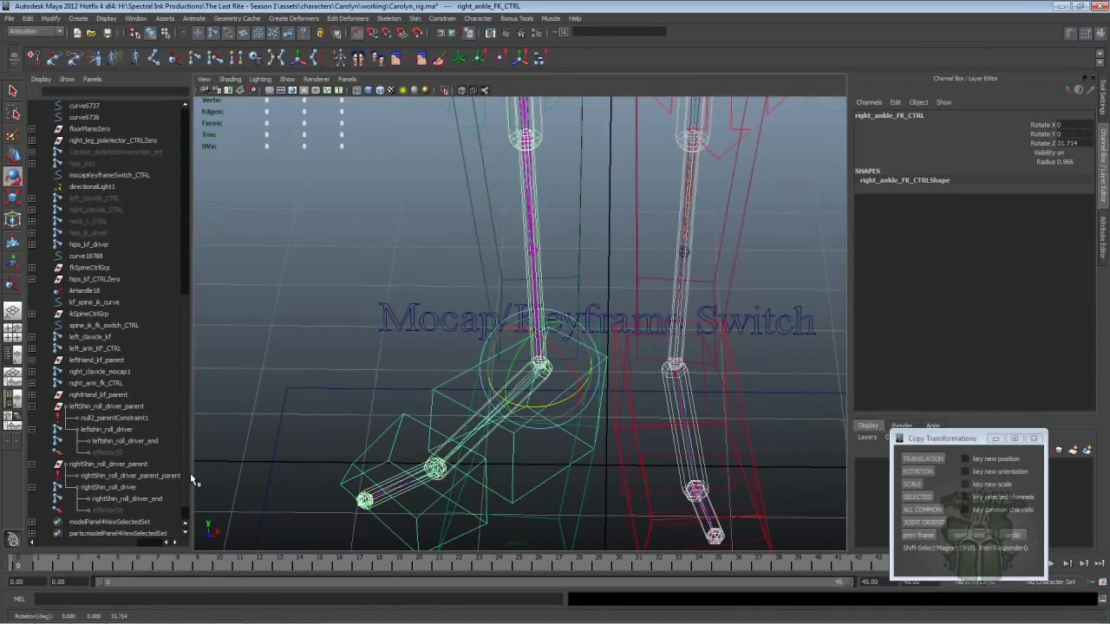
{"action": "left_click", "coordinate": [108, 487]}
{"action": "left_click_drag", "start_coordinate": [676, 297], "coordinate": [506, 298], "text": "alt"}
{"action": "key", "text": "ctrl+z"}
{"action": "key", "text": "ctrl+z"}
Open the Hypergraph connections for right_shin_roll_jnt and rightShin_roll_driver and enlarge its window.
{"action": "right_click_drag", "start_coordinate": [506, 298], "coordinate": [620, 254], "text": "alt"}
{"action": "middle_click_drag", "start_coordinate": [620, 253], "coordinate": [605, 370], "text": "alt"}
{"action": "right_click_drag", "start_coordinate": [606, 371], "coordinate": [670, 357], "text": "alt"}
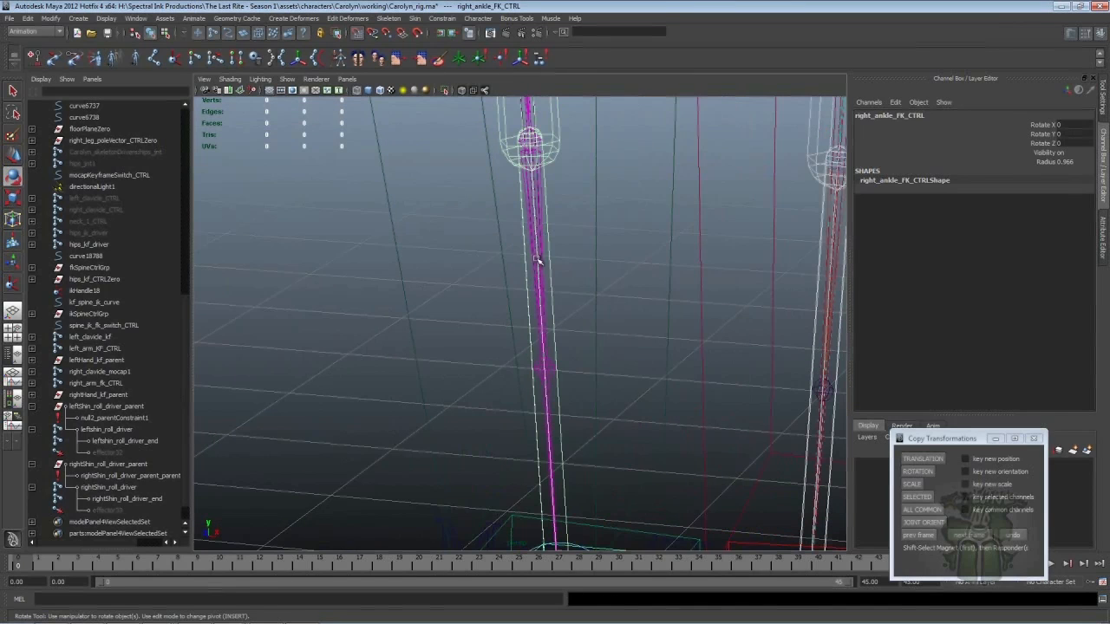
{"action": "left_click", "coordinate": [541, 257]}
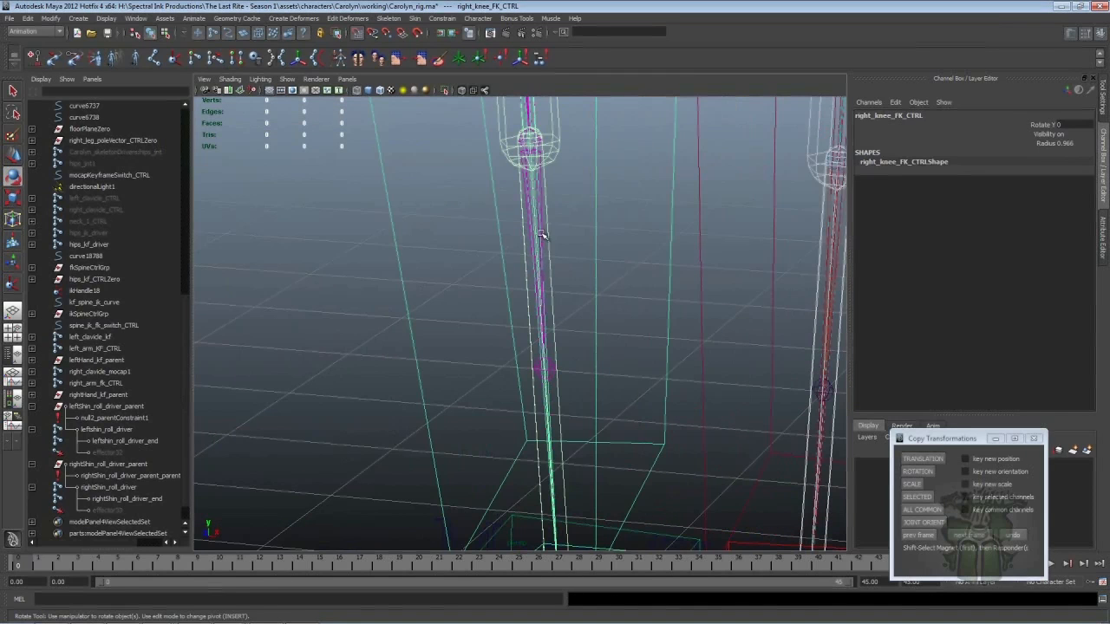
{"action": "left_click", "coordinate": [551, 231]}
{"action": "right_click_drag", "start_coordinate": [539, 238], "coordinate": [671, 283], "text": "alt"}
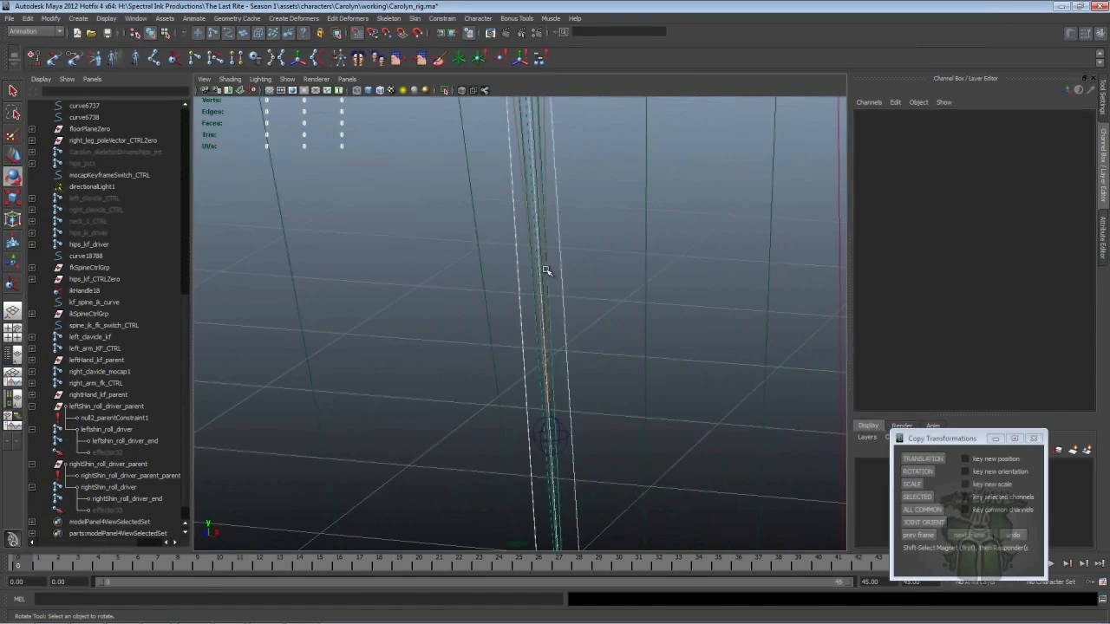
{"action": "left_click", "coordinate": [122, 489]}
{"action": "right_click_drag", "start_coordinate": [772, 335], "coordinate": [406, 302], "text": "alt"}
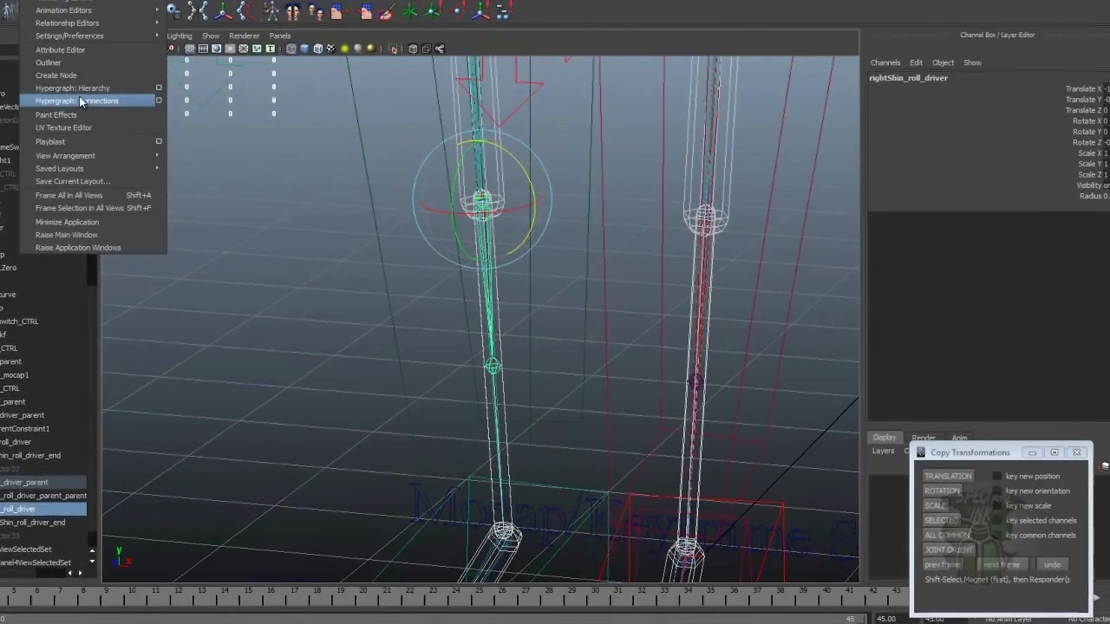
{"action": "left_click", "coordinate": [167, 124]}
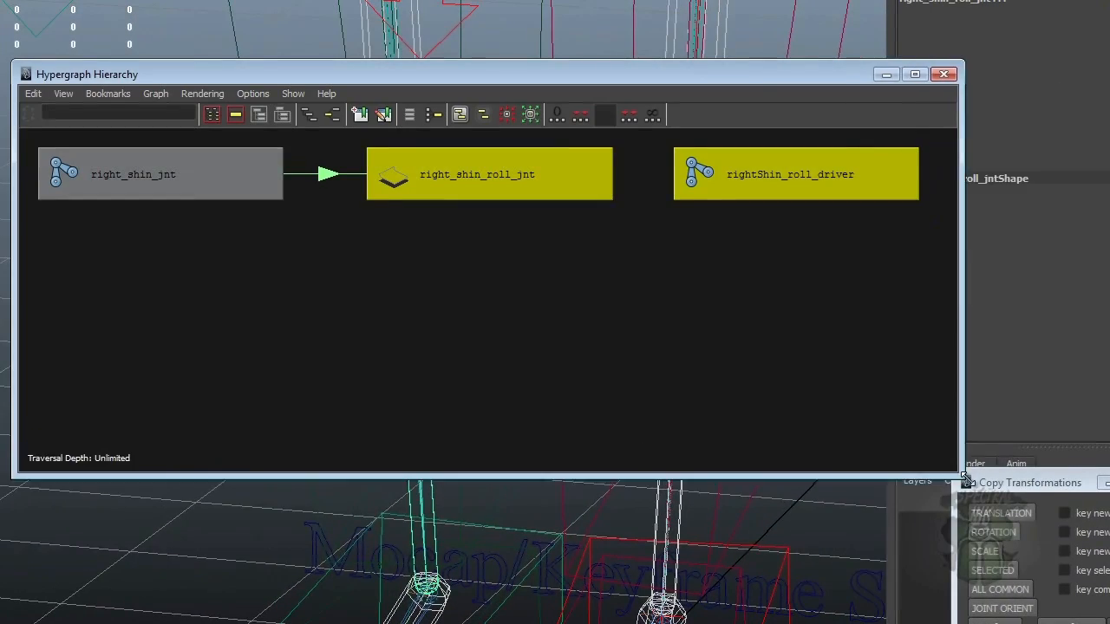
{"action": "left_click_drag", "start_coordinate": [965, 479], "coordinate": [1004, 564]}
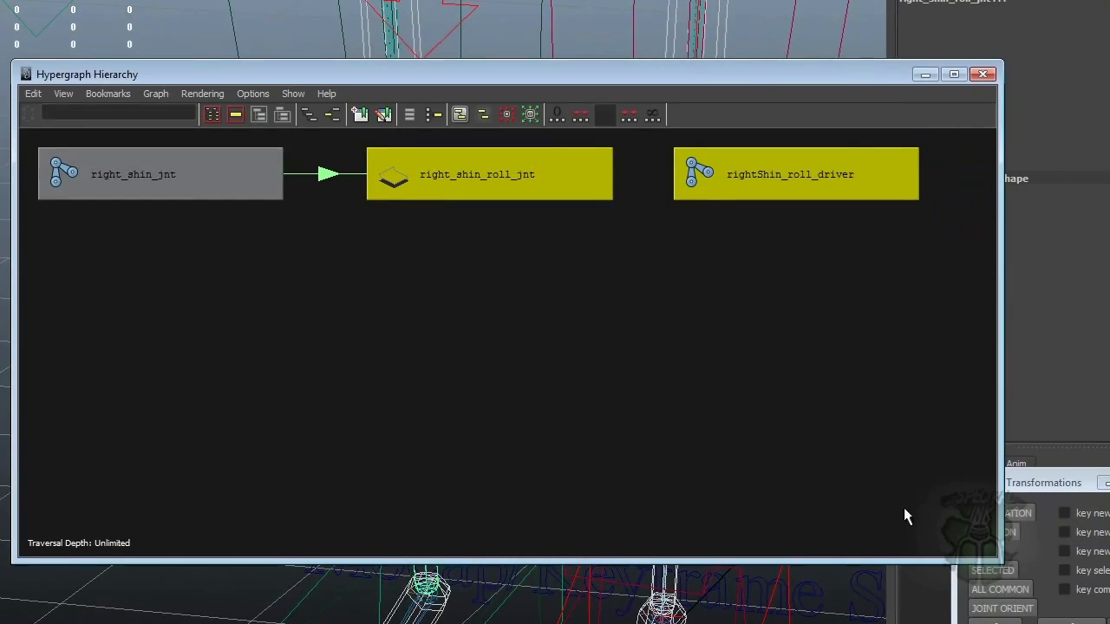
Arrange the Hypergraph nodes so rightShin_roll_driver sits directly above right_shin_roll_jnt.
{"action": "key", "text": "a"}
{"action": "left_click", "coordinate": [711, 230]}
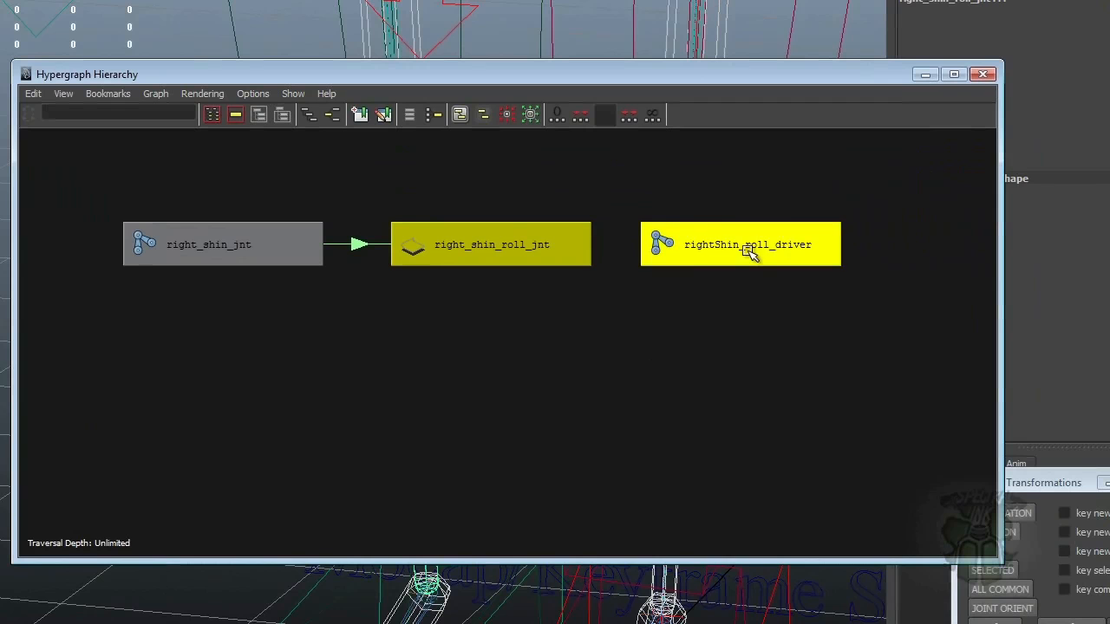
{"action": "left_click", "coordinate": [749, 248]}
{"action": "left_click_drag", "start_coordinate": [735, 254], "coordinate": [505, 178]}
{"action": "left_click", "coordinate": [723, 301]}
{"action": "left_click_drag", "start_coordinate": [537, 251], "coordinate": [582, 274]}
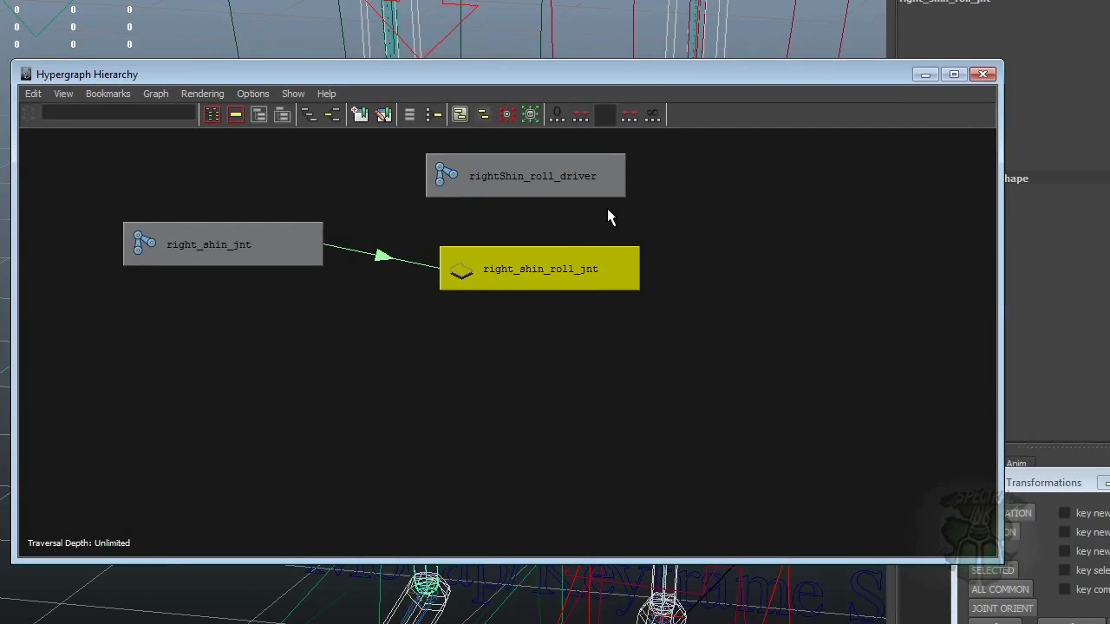
{"action": "left_click_drag", "start_coordinate": [606, 76], "coordinate": [623, 91]}
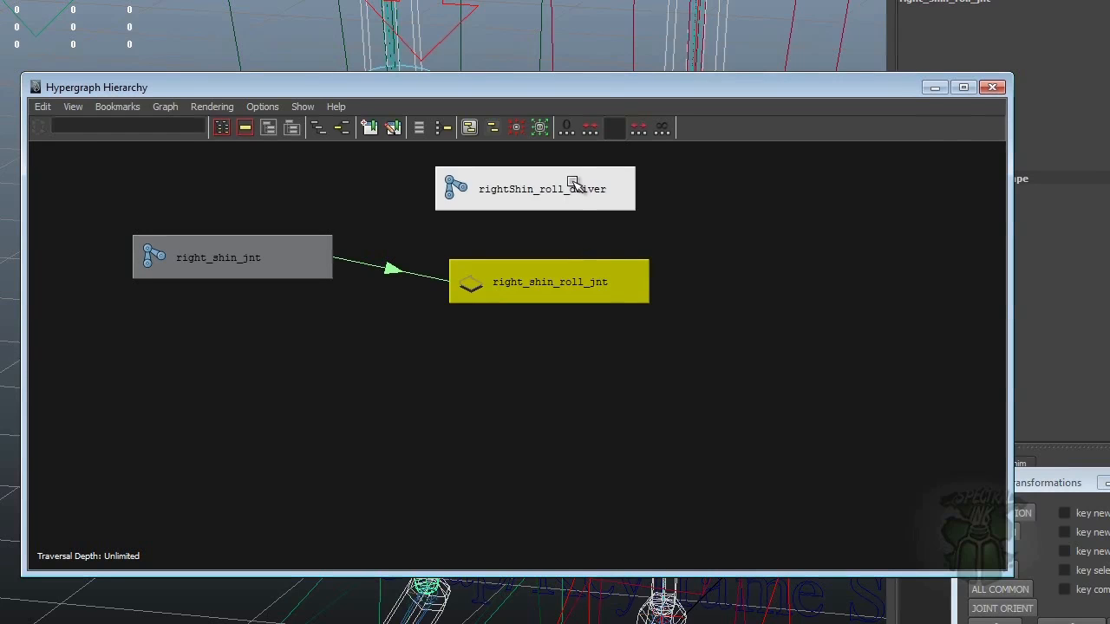
{"action": "left_click_drag", "start_coordinate": [590, 288], "coordinate": [565, 292]}
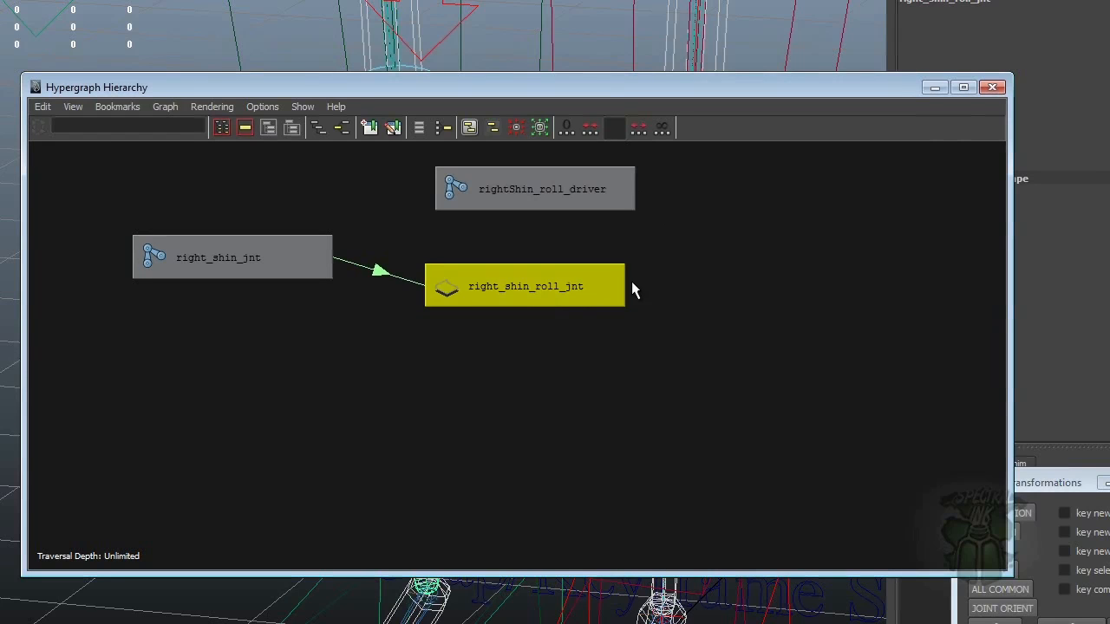
{"action": "left_click_drag", "start_coordinate": [597, 192], "coordinate": [586, 198]}
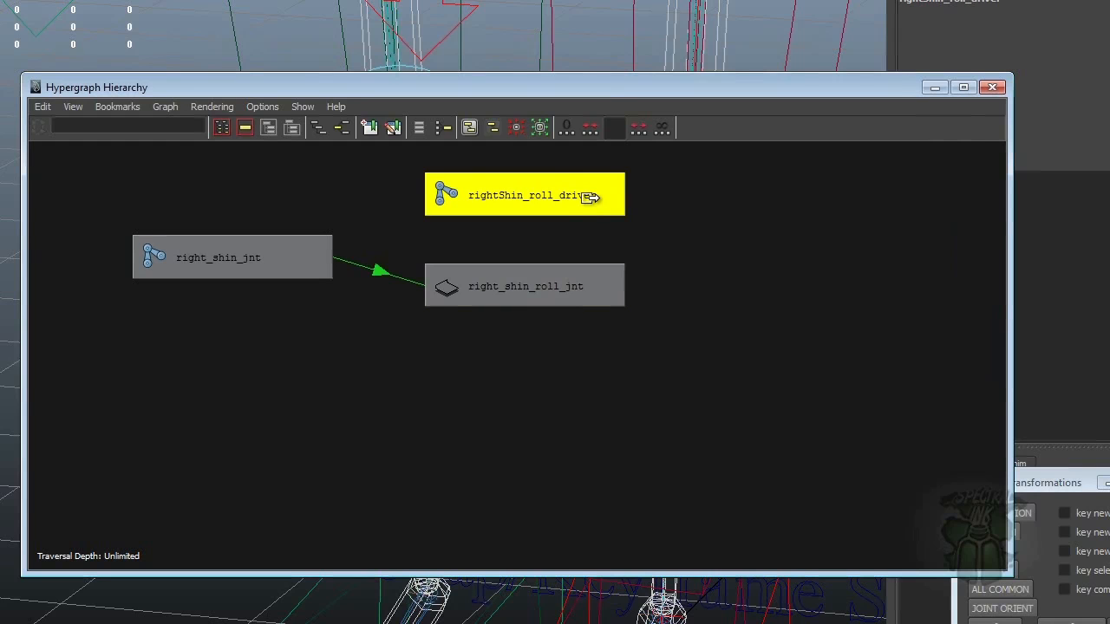
Connect the rotateX output of rightShin_roll_driver to the rotateX input of right_shin_roll_jnt.
{"action": "left_click", "coordinate": [619, 209]}
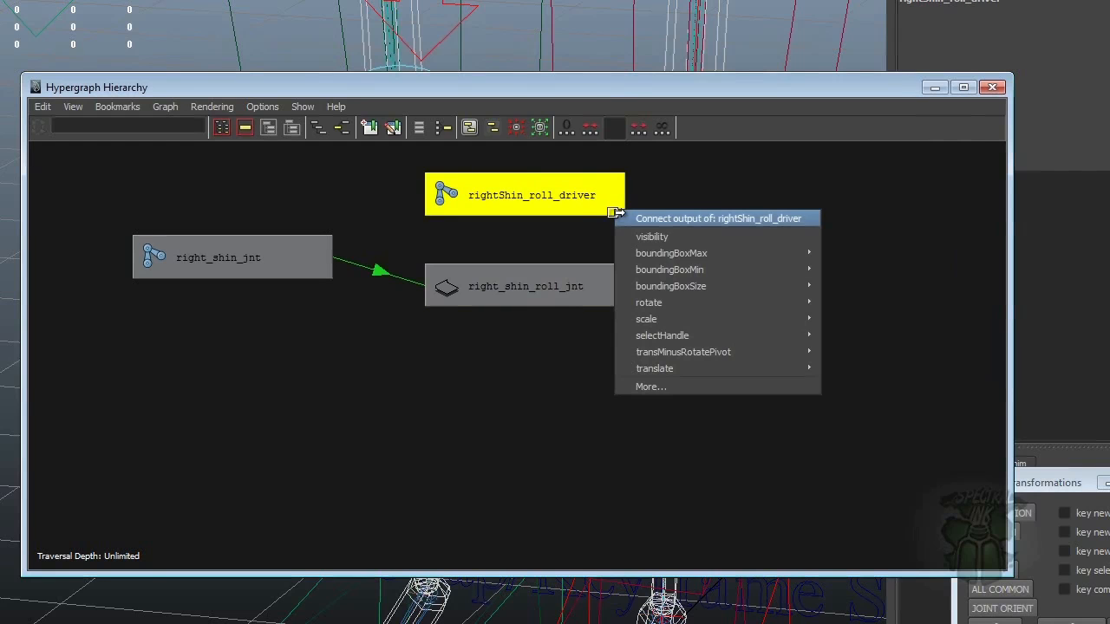
{"action": "mouse_move", "coordinate": [780, 302]}
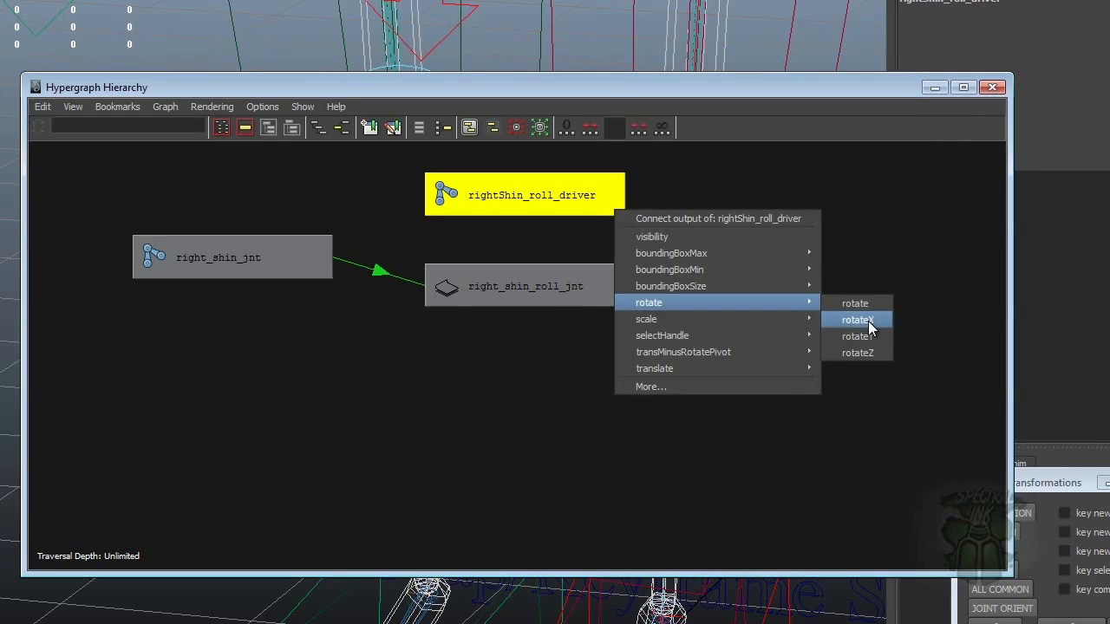
{"action": "left_click", "coordinate": [866, 320]}
{"action": "left_click", "coordinate": [564, 287]}
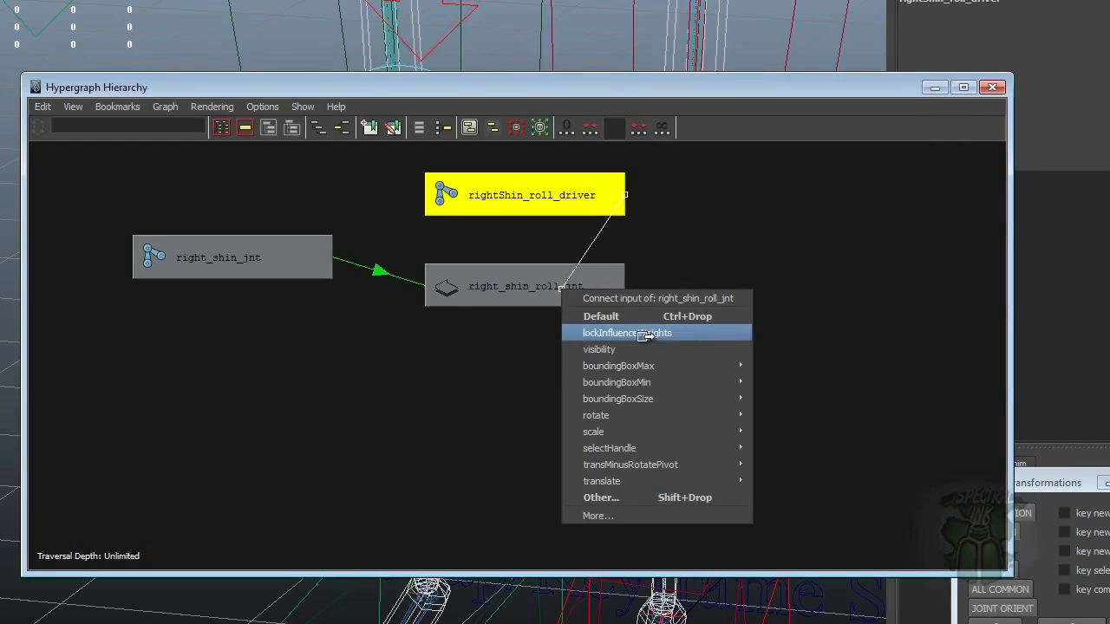
{"action": "mouse_move", "coordinate": [715, 414]}
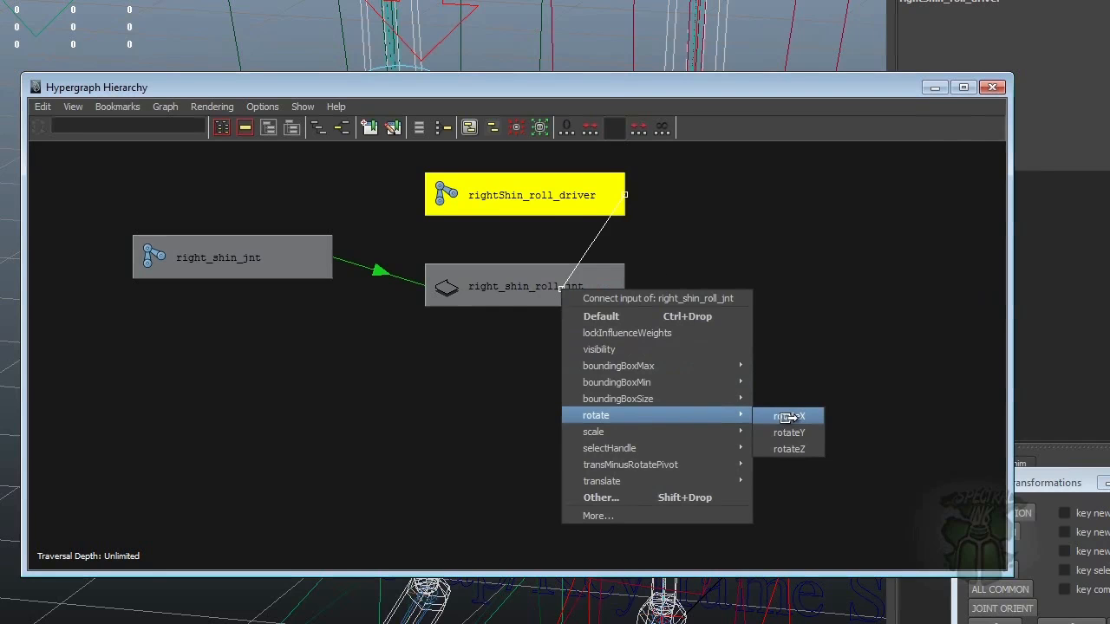
{"action": "left_click", "coordinate": [788, 417]}
{"action": "left_click", "coordinate": [871, 319]}
Move the rightShin_roll_driver node clear of right_shin_roll_jnt to check their connection, and minimize the Hypergraph window.
{"action": "left_click_drag", "start_coordinate": [543, 195], "coordinate": [406, 175]}
{"action": "left_click", "coordinate": [530, 282]}
{"action": "left_click", "coordinate": [427, 176]}
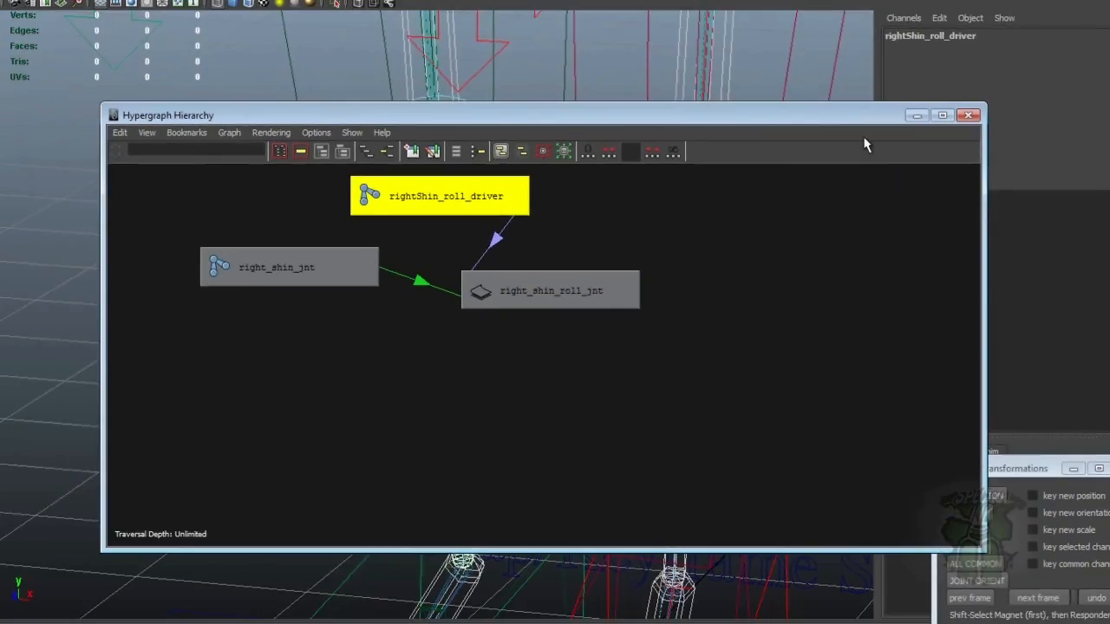
{"action": "left_click", "coordinate": [934, 86]}
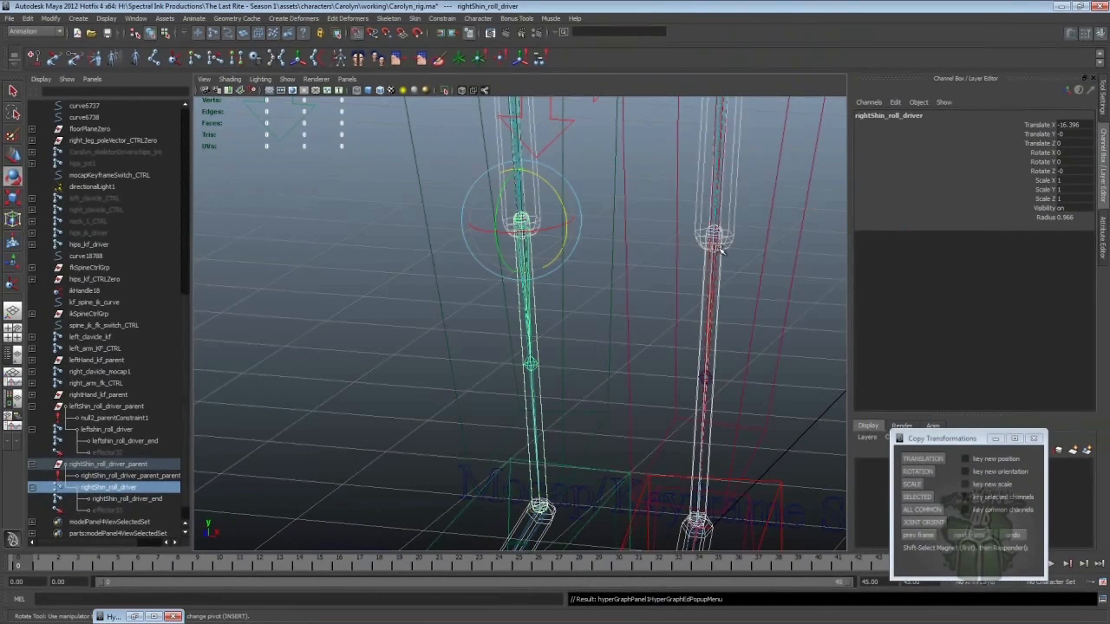
Examine both finished leg rigs from several angles, from the hips down to the feet.
{"action": "left_click_drag", "start_coordinate": [719, 247], "coordinate": [671, 260], "text": "alt"}
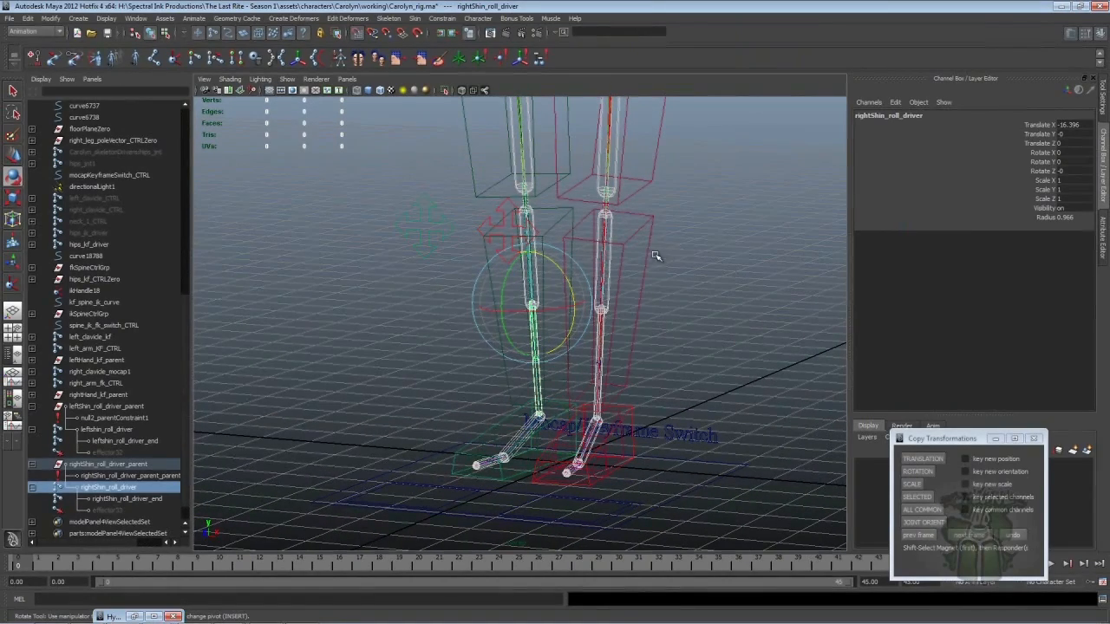
{"action": "left_click_drag", "start_coordinate": [676, 247], "coordinate": [654, 246], "text": "alt"}
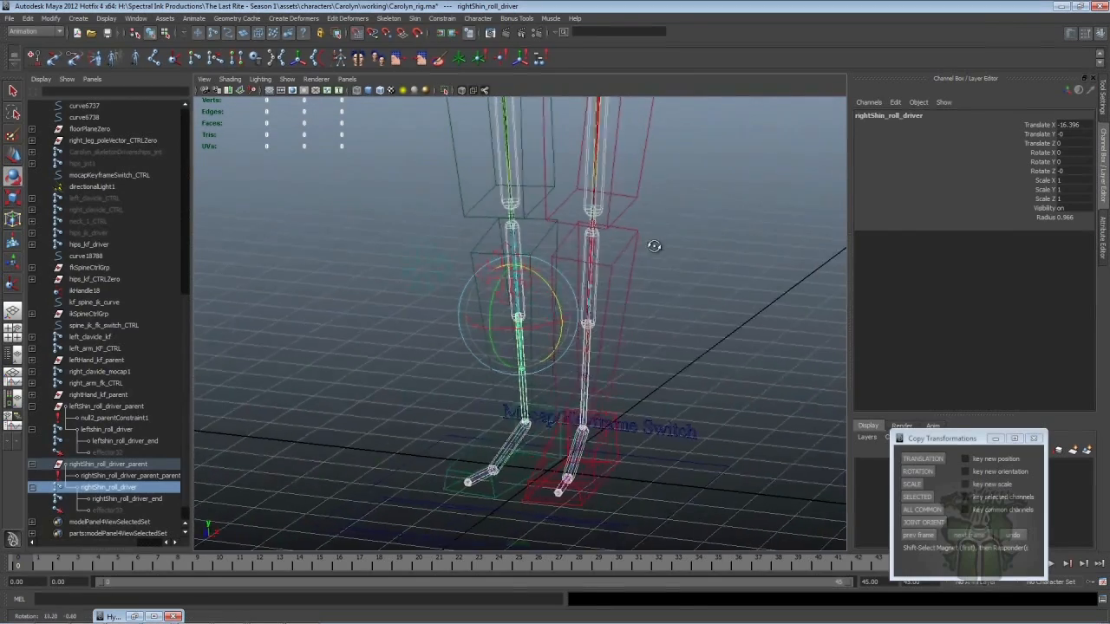
{"action": "left_click_drag", "start_coordinate": [590, 230], "coordinate": [621, 277], "text": "alt"}
{"action": "middle_click_drag", "start_coordinate": [622, 278], "coordinate": [651, 235], "text": "alt"}
{"action": "right_click_drag", "start_coordinate": [651, 235], "coordinate": [733, 286], "text": "alt"}
{"action": "middle_click_drag", "start_coordinate": [733, 286], "coordinate": [665, 248], "text": "alt"}
{"action": "right_click_drag", "start_coordinate": [665, 248], "coordinate": [703, 248], "text": "alt"}
{"action": "mouse_move", "coordinate": [703, 248]}
{"action": "left_mouse_down", "text": "alt"}
{"action": "mouse_move", "coordinate": [664, 257]}
{"action": "mouse_move", "coordinate": [669, 241]}
{"action": "mouse_move", "coordinate": [714, 267]}
{"action": "left_mouse_up", "text": "alt"}
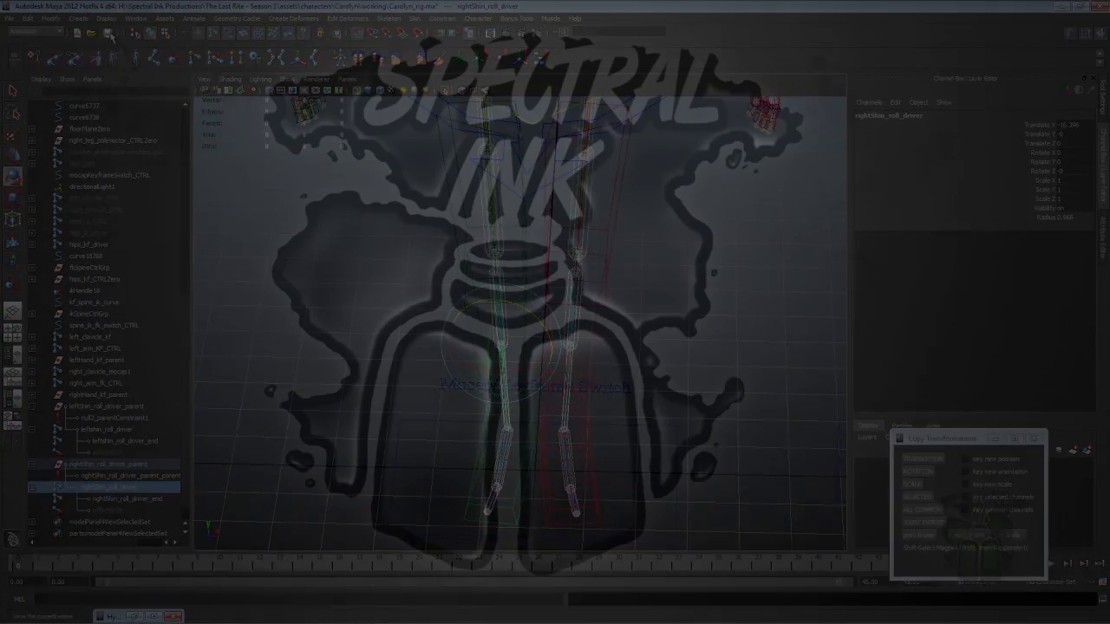